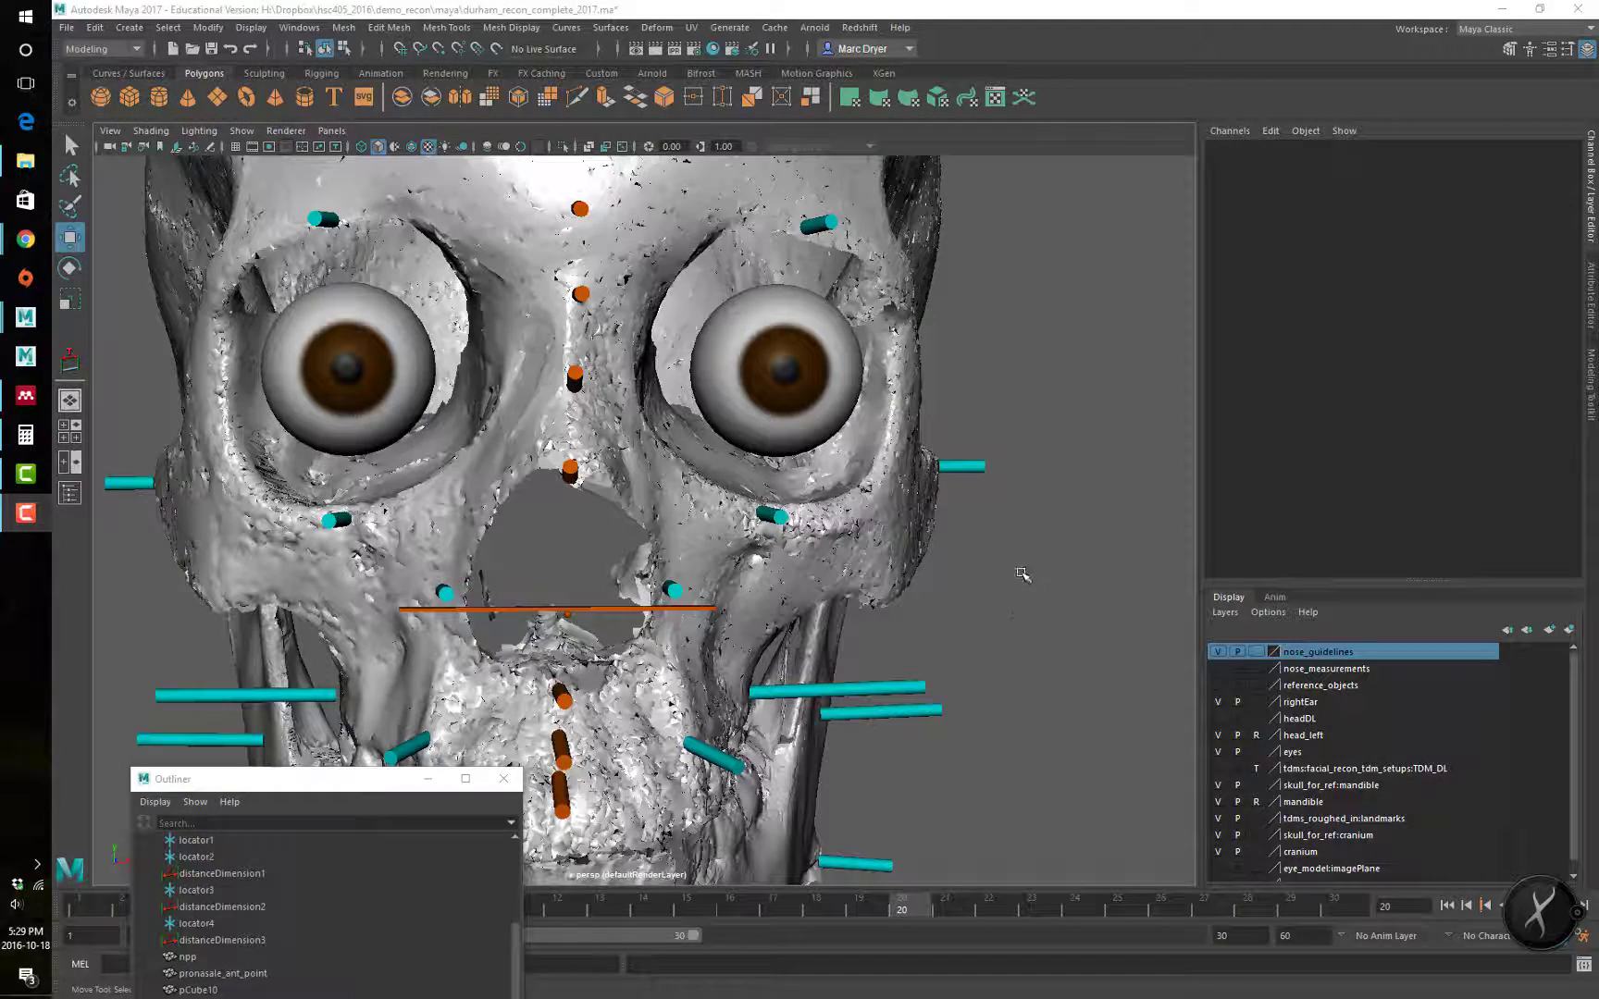
# Step: Examine the nasal bridge and the inner wall and rim of the skull's left eye socket from several angles
pyautogui.moveTo(1004, 559)
pyautogui.keyDown('alt'); pyautogui.mouseDown()
pyautogui.moveTo(904, 564)
pyautogui.moveTo(1028, 560)
pyautogui.mouseUp(); pyautogui.keyUp('alt')
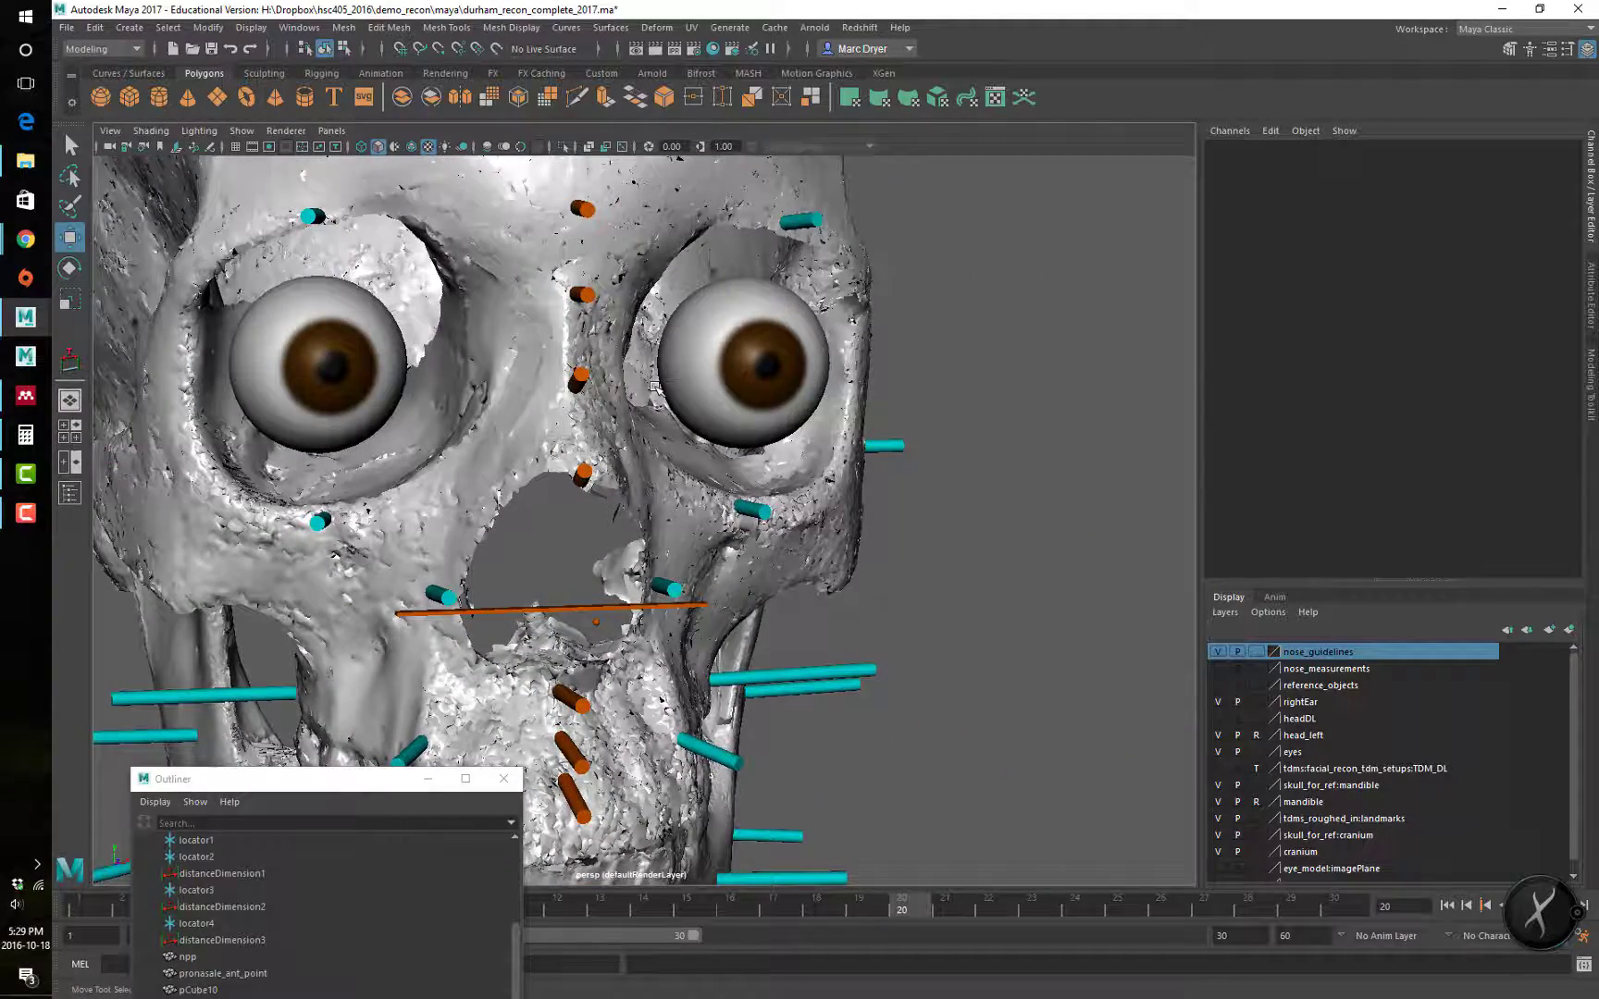
pyautogui.keyDown('alt'); pyautogui.moveTo(997, 470); pyautogui.dragTo(903, 432); pyautogui.keyUp('alt')
pyautogui.keyDown('alt'); pyautogui.moveTo(903, 431); pyautogui.dragTo(858, 548, button='middle'); pyautogui.keyUp('alt')
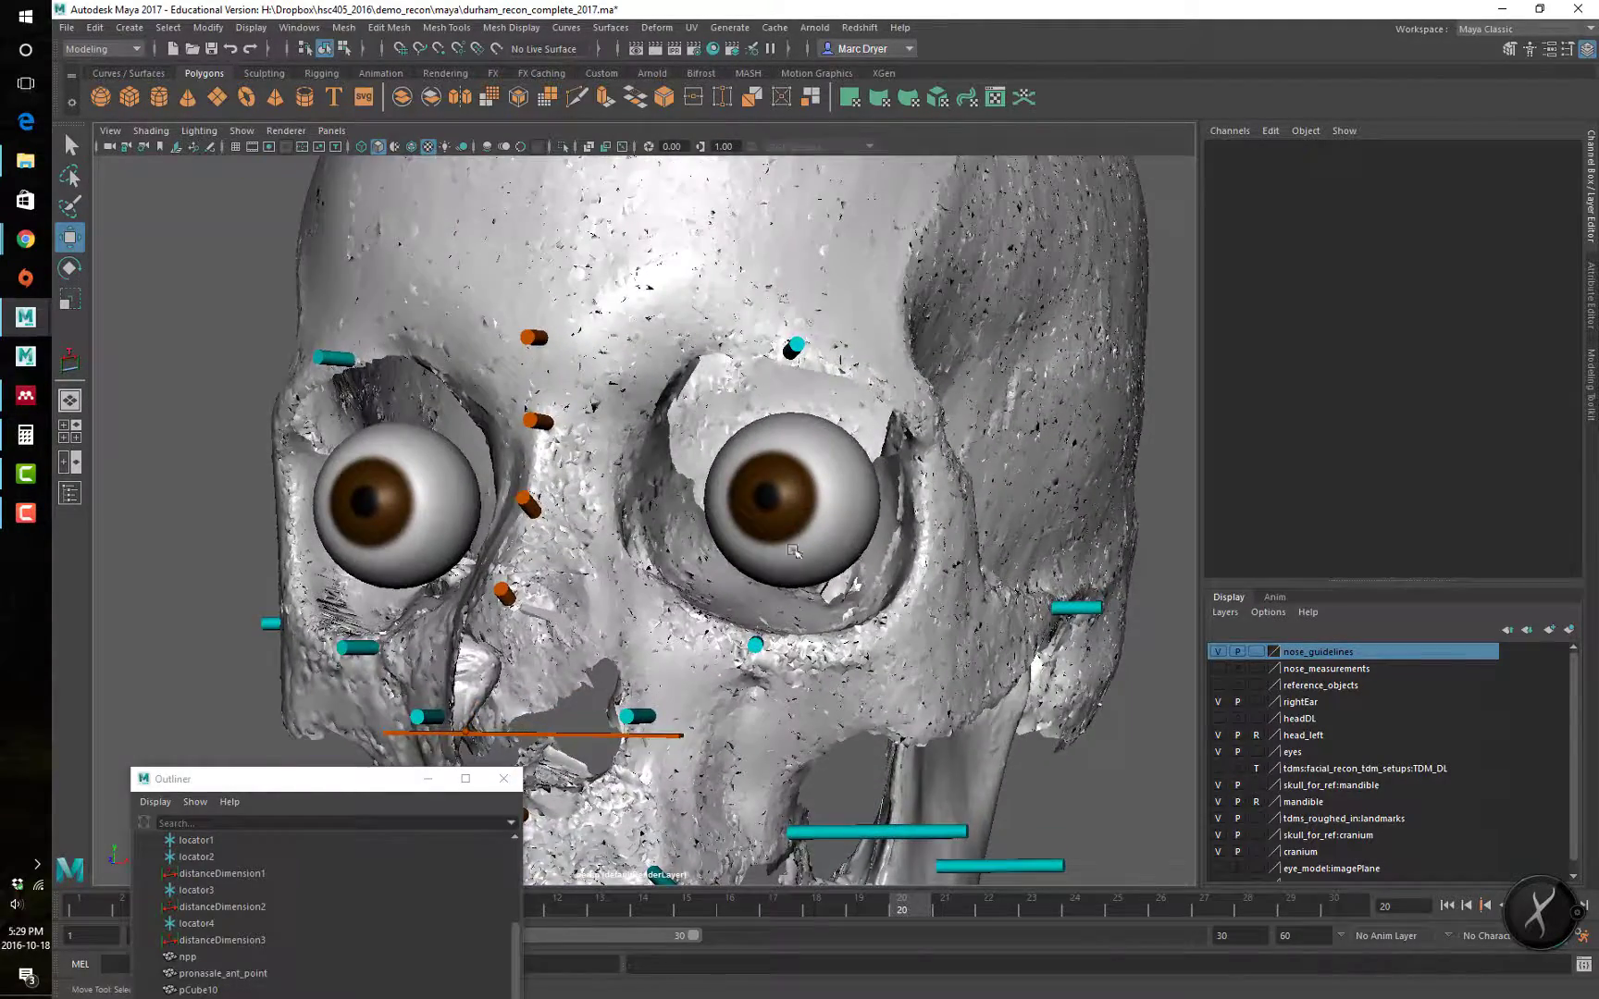
pyautogui.keyDown('alt'); pyautogui.moveTo(726, 560); pyautogui.dragTo(680, 596); pyautogui.keyUp('alt')
pyautogui.keyDown('alt'); pyautogui.moveTo(703, 592); pyautogui.dragTo(1228, 581, button='right'); pyautogui.keyUp('alt')
pyautogui.keyDown('alt'); pyautogui.moveTo(911, 579); pyautogui.dragTo(993, 628); pyautogui.keyUp('alt')
pyautogui.keyDown('alt'); pyautogui.moveTo(777, 621); pyautogui.dragTo(583, 555); pyautogui.keyUp('alt')
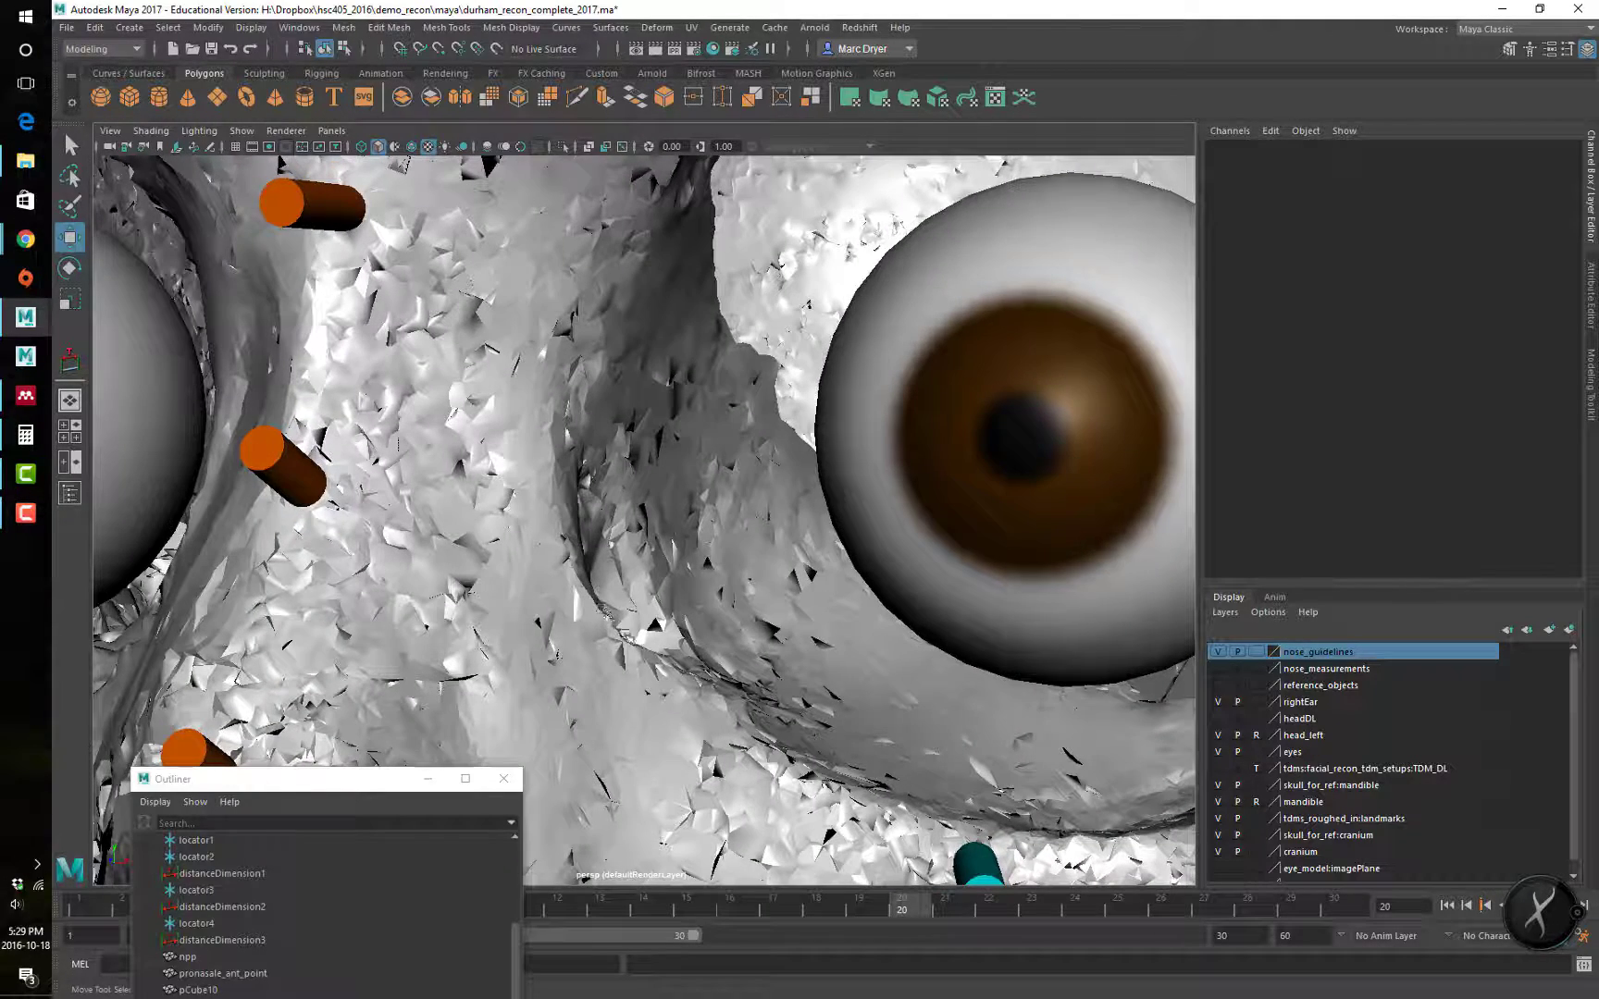
pyautogui.keyDown('alt'); pyautogui.moveTo(576, 538); pyautogui.dragTo(608, 528); pyautogui.keyUp('alt')
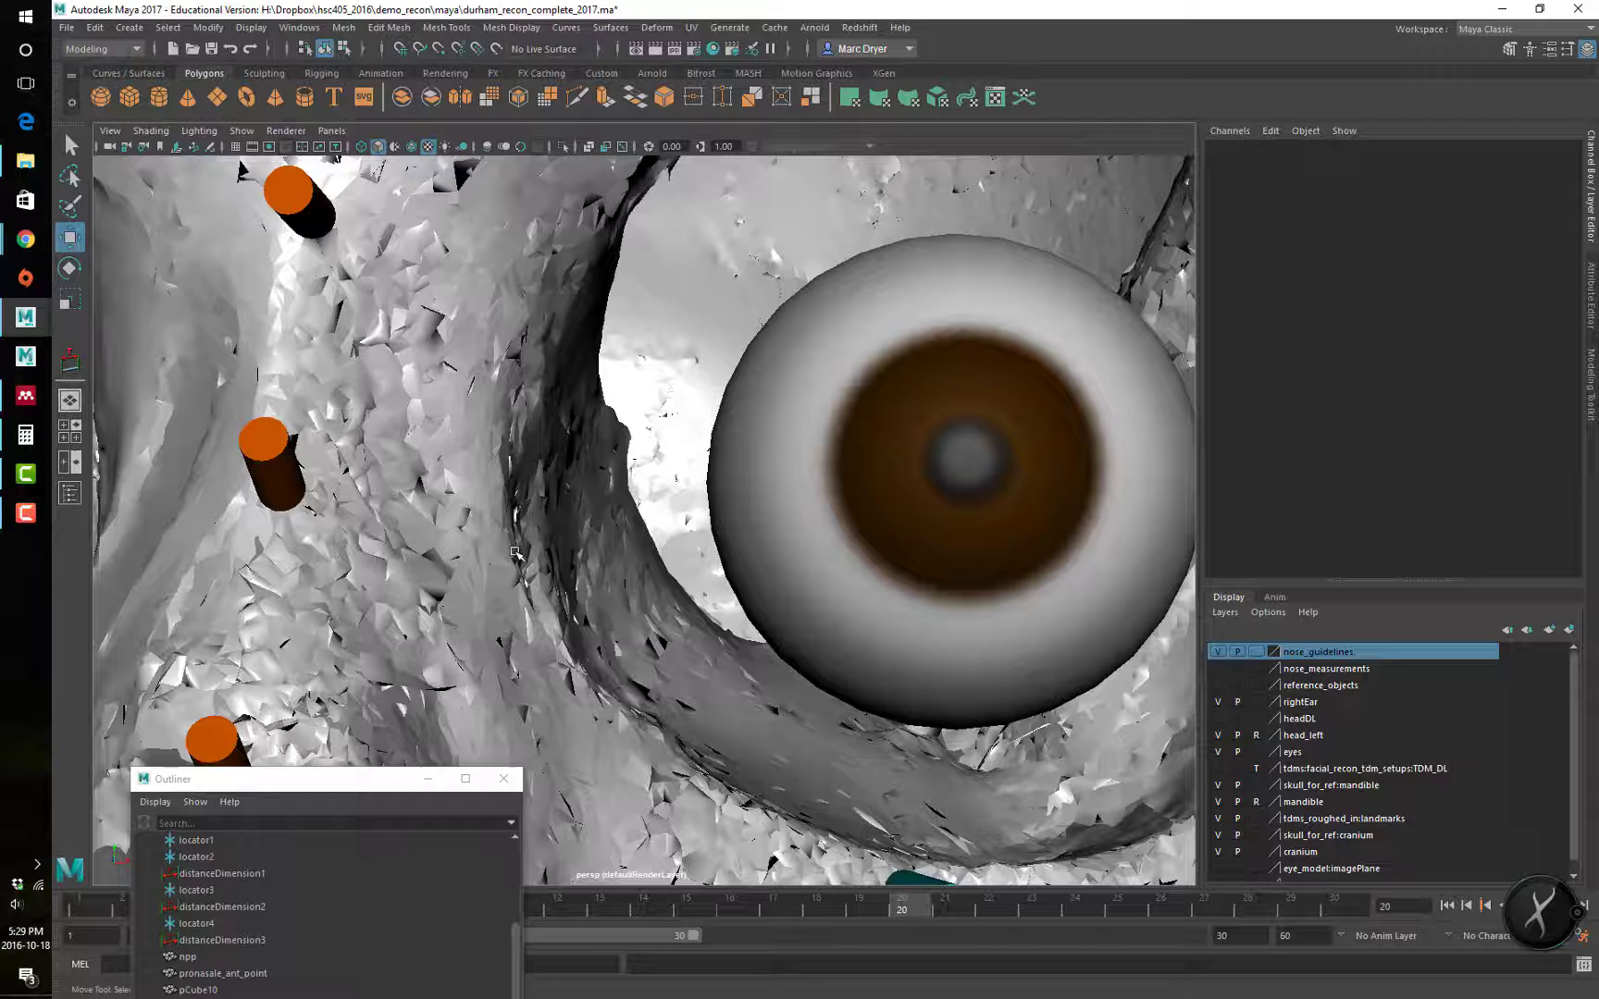
pyautogui.keyDown('alt'); pyautogui.moveTo(541, 613); pyautogui.dragTo(634, 544); pyautogui.keyUp('alt')
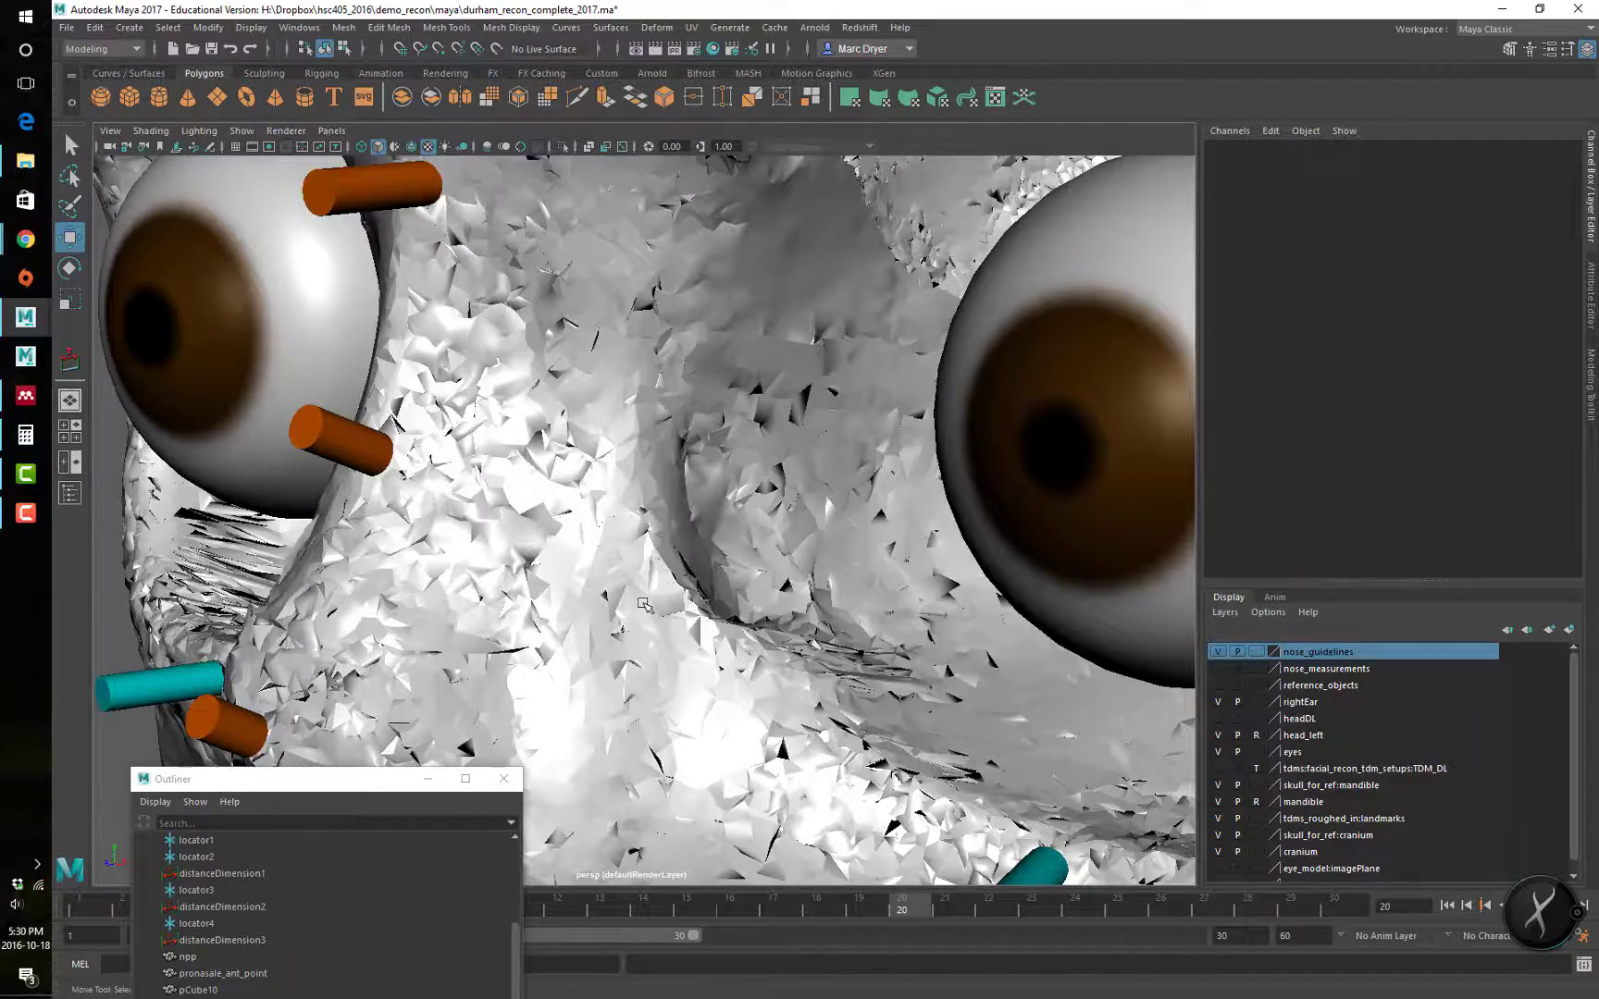
pyautogui.keyDown('alt'); pyautogui.moveTo(643, 605); pyautogui.dragTo(387, 516); pyautogui.keyUp('alt')
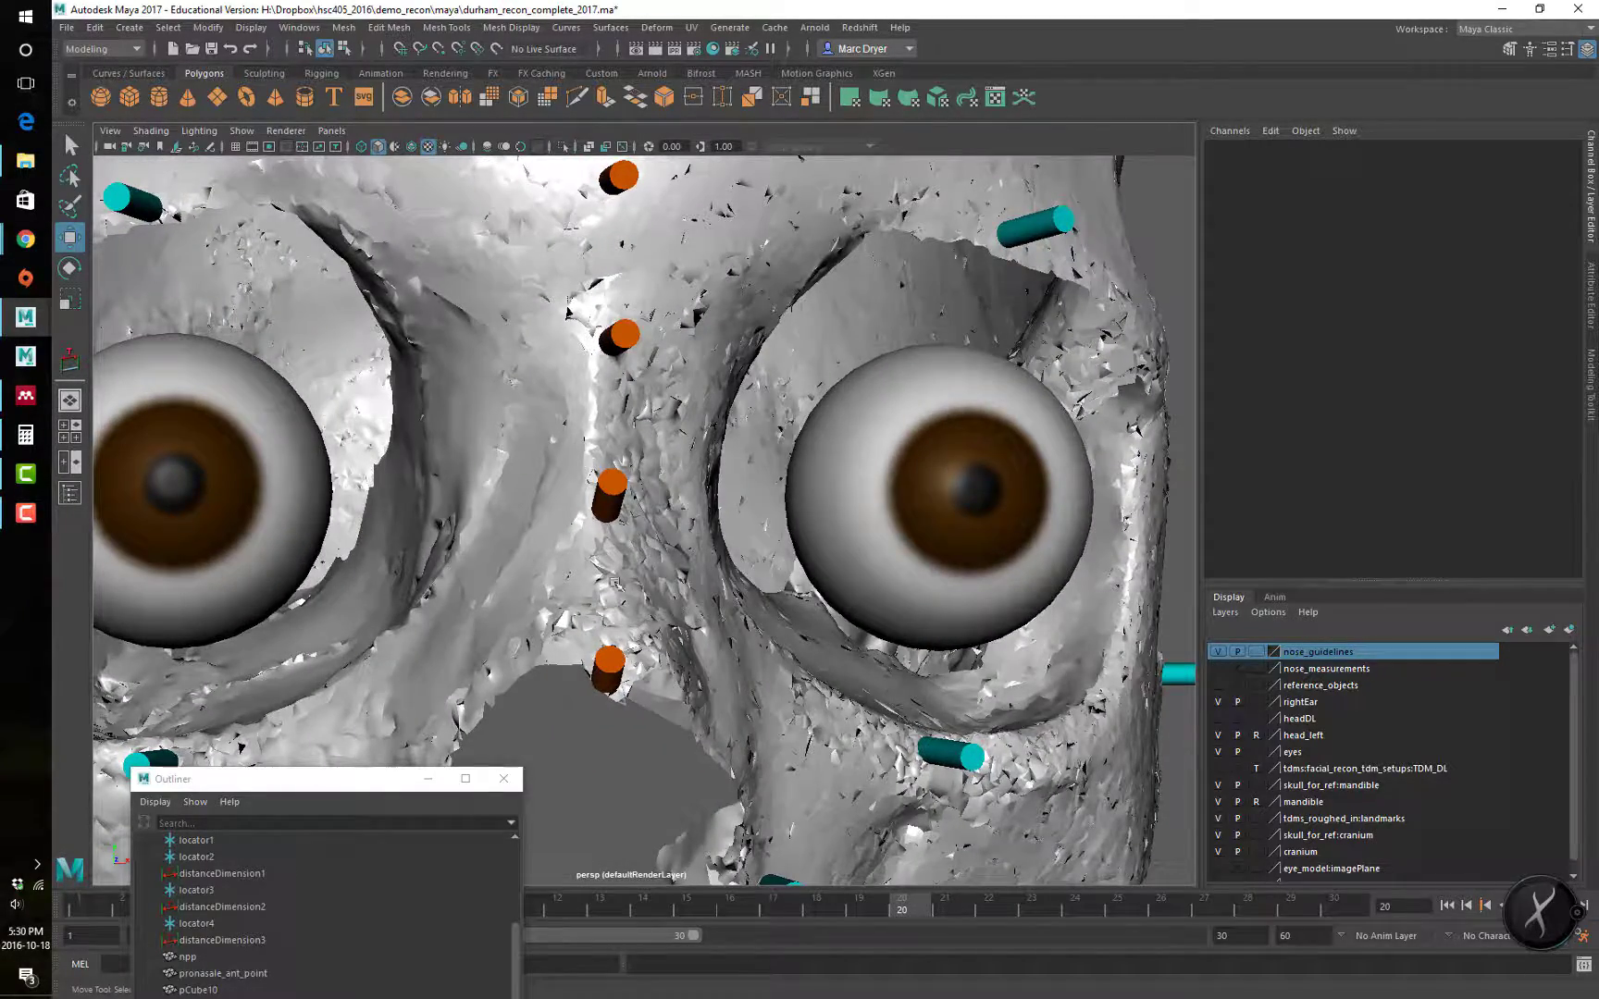
pyautogui.keyDown('alt'); pyautogui.moveTo(615, 583); pyautogui.dragTo(368, 585); pyautogui.keyUp('alt')
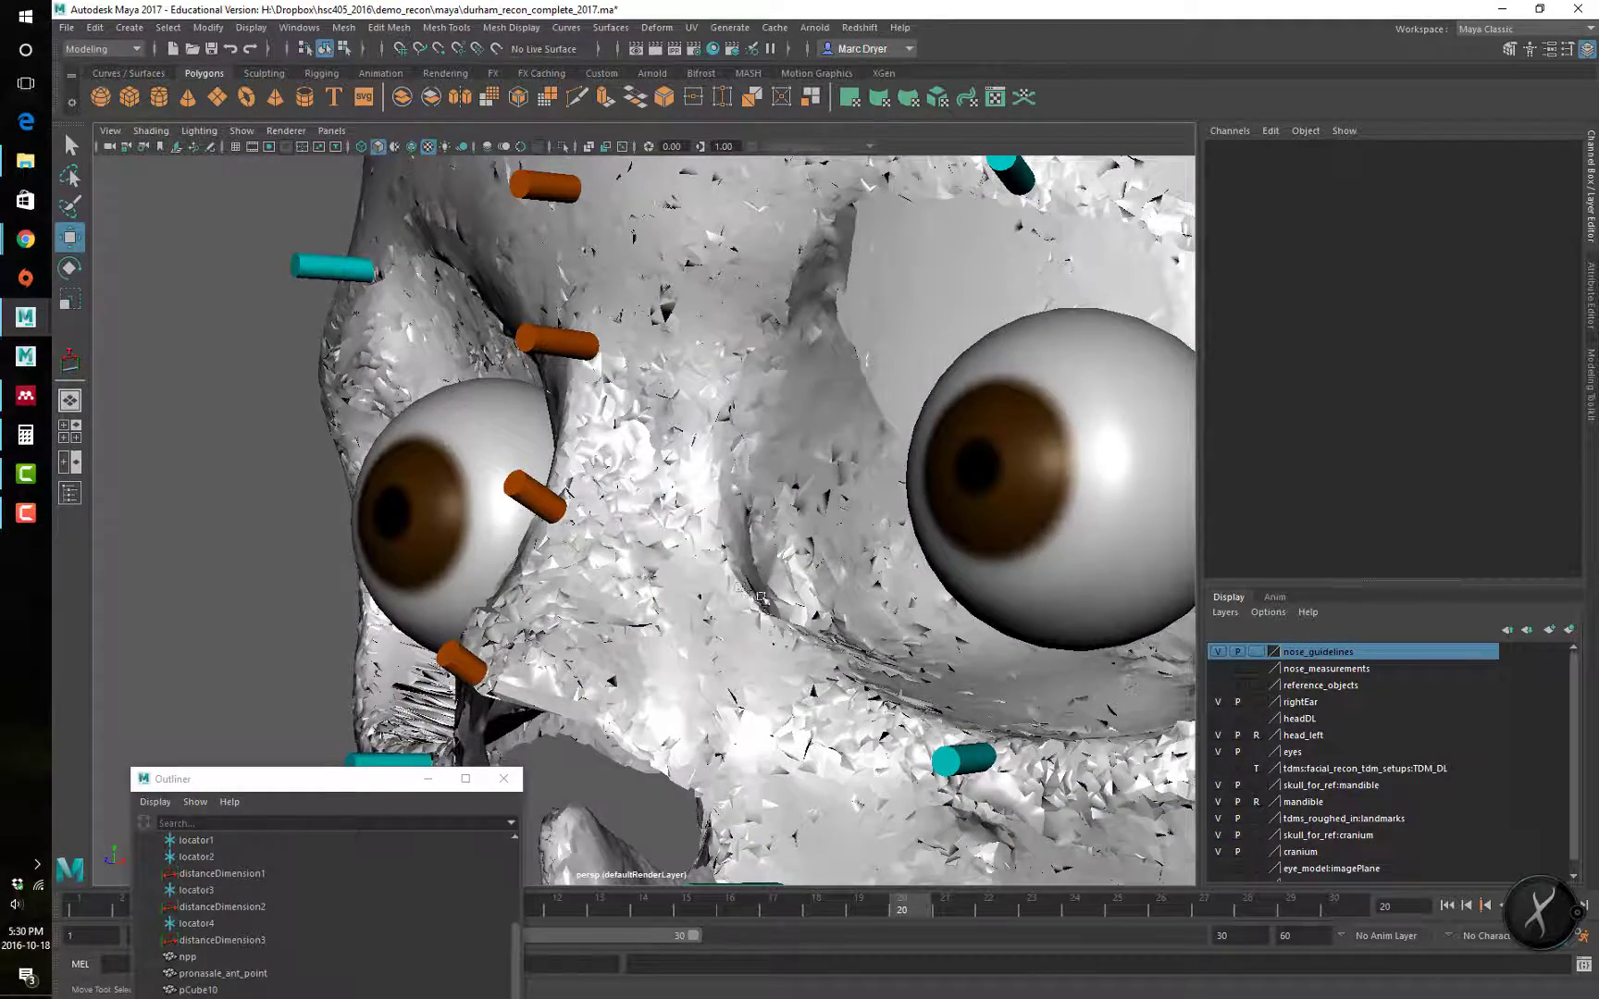
pyautogui.keyDown('alt'); pyautogui.moveTo(768, 608); pyautogui.dragTo(441, 586); pyautogui.keyUp('alt')
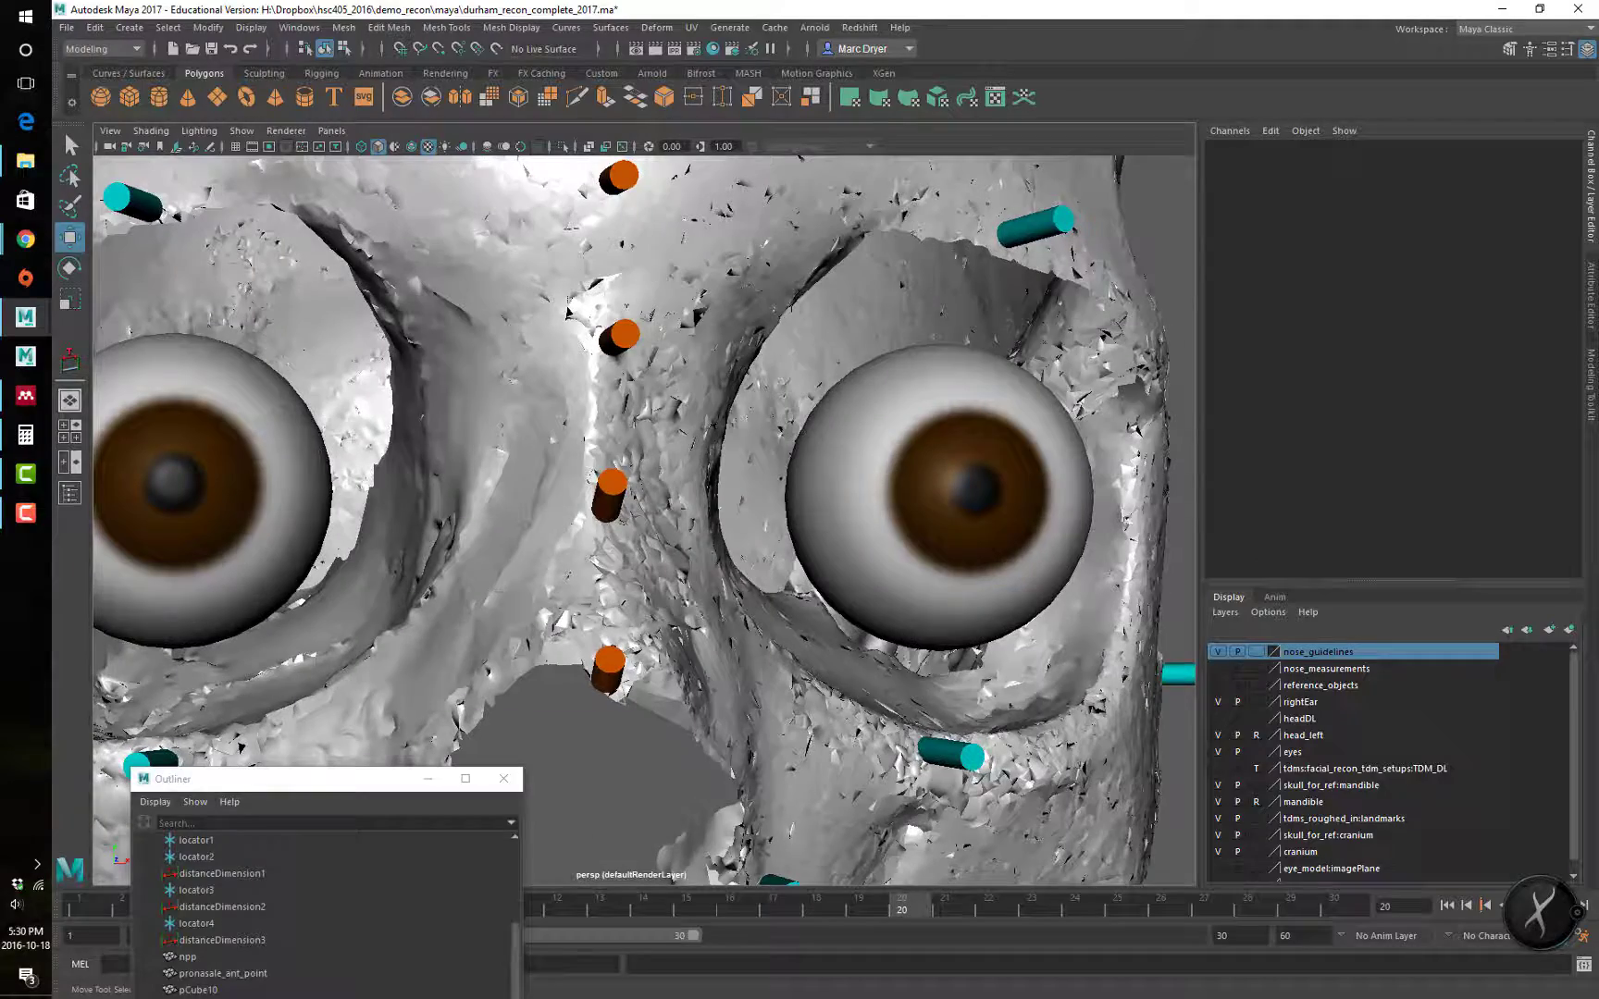
# Step: Examine the outer wall and lateral rim of the skull's left eye socket, up close and from a distance
pyautogui.keyDown('alt'); pyautogui.moveTo(981, 591); pyautogui.dragTo(900, 596, button='right'); pyautogui.keyUp('alt')
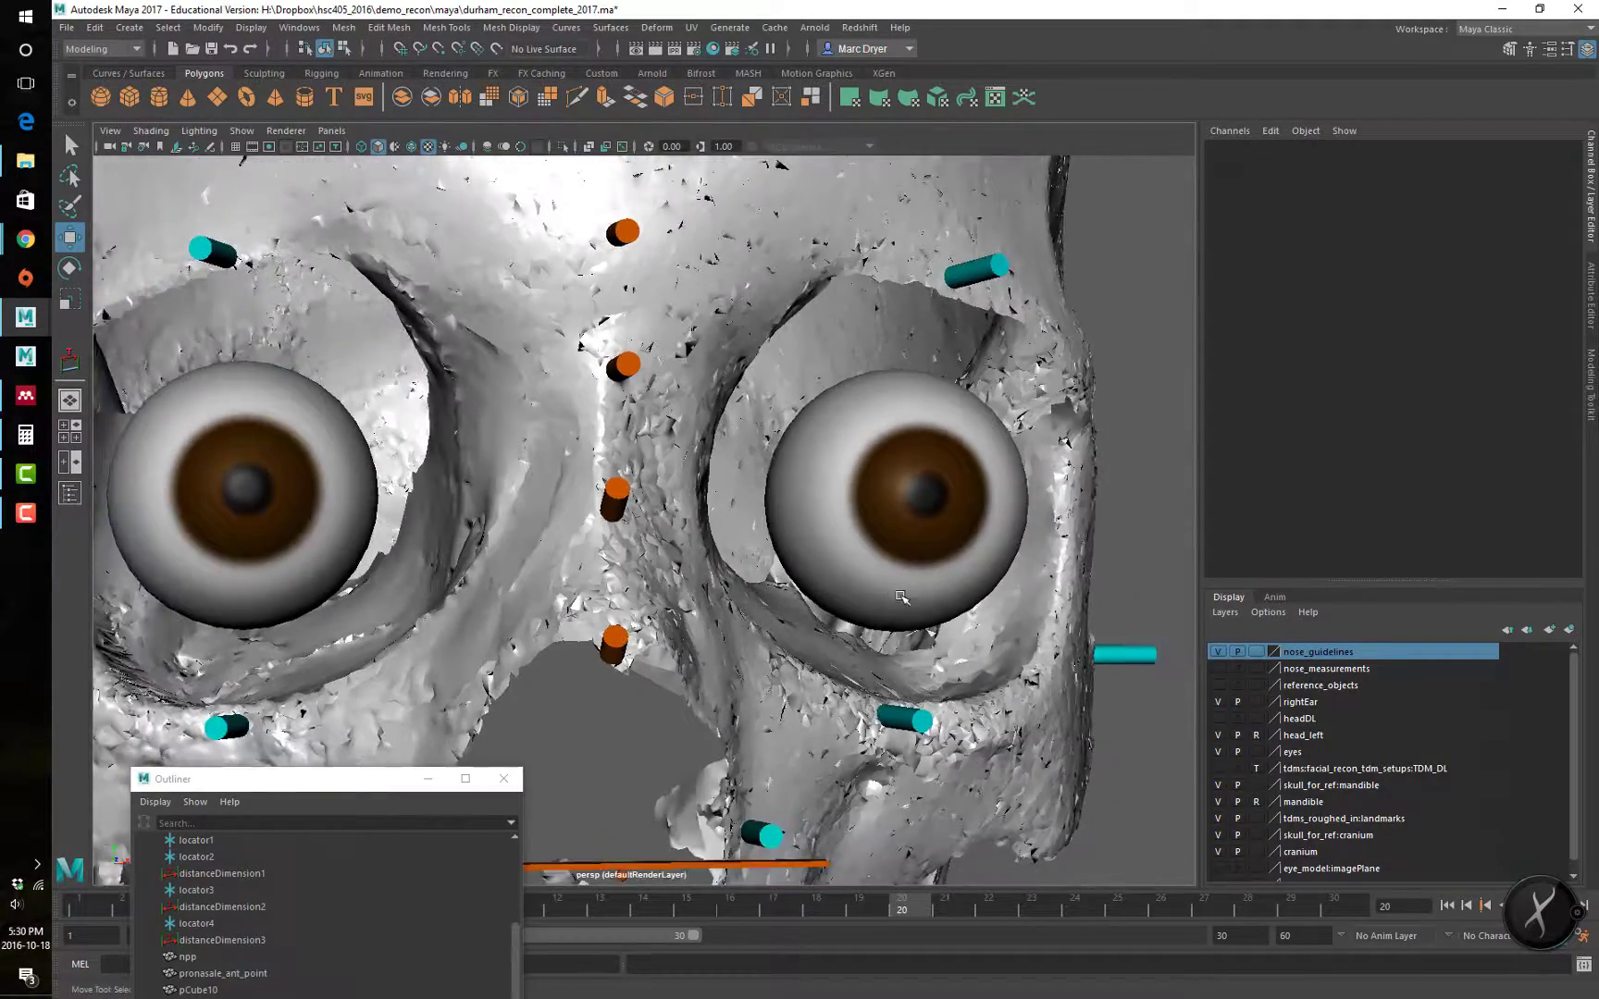
pyautogui.keyDown('alt'); pyautogui.moveTo(899, 596); pyautogui.dragTo(766, 653, button='middle'); pyautogui.keyUp('alt')
pyautogui.keyDown('alt'); pyautogui.moveTo(765, 653); pyautogui.dragTo(687, 629); pyautogui.keyUp('alt')
pyautogui.keyDown('alt'); pyautogui.moveTo(688, 628); pyautogui.dragTo(603, 621, button='middle'); pyautogui.keyUp('alt')
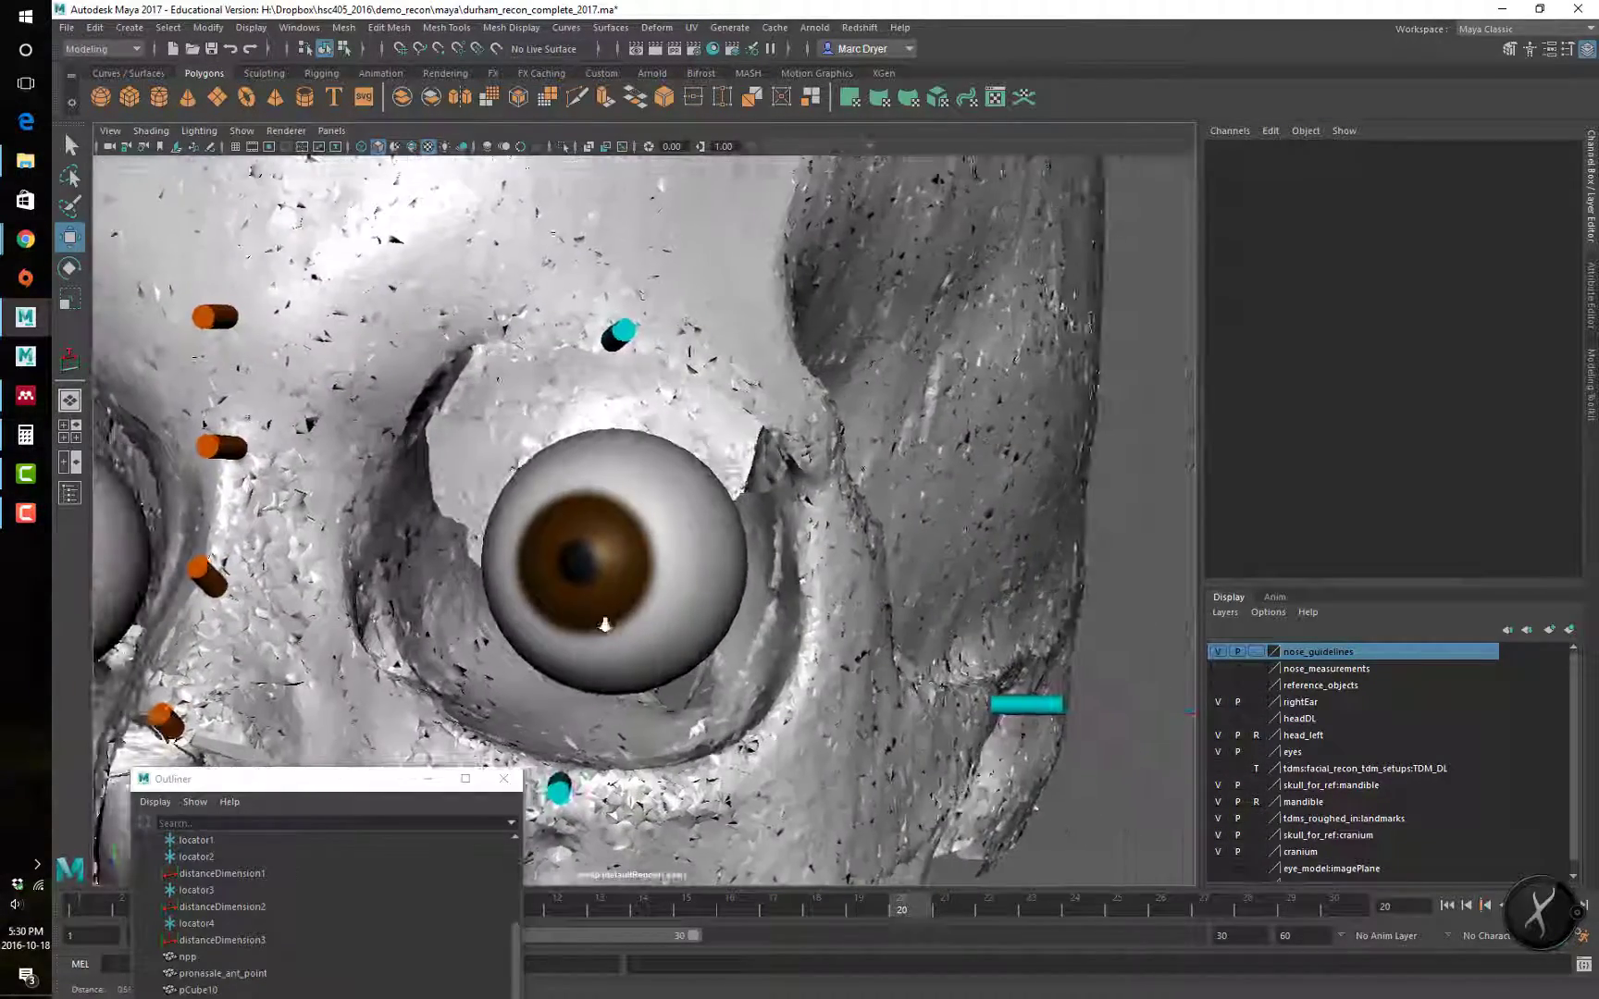
pyautogui.keyDown('alt'); pyautogui.moveTo(603, 621); pyautogui.dragTo(728, 589, button='right'); pyautogui.keyUp('alt')
pyautogui.keyDown('alt'); pyautogui.moveTo(675, 587); pyautogui.dragTo(726, 583); pyautogui.keyUp('alt')
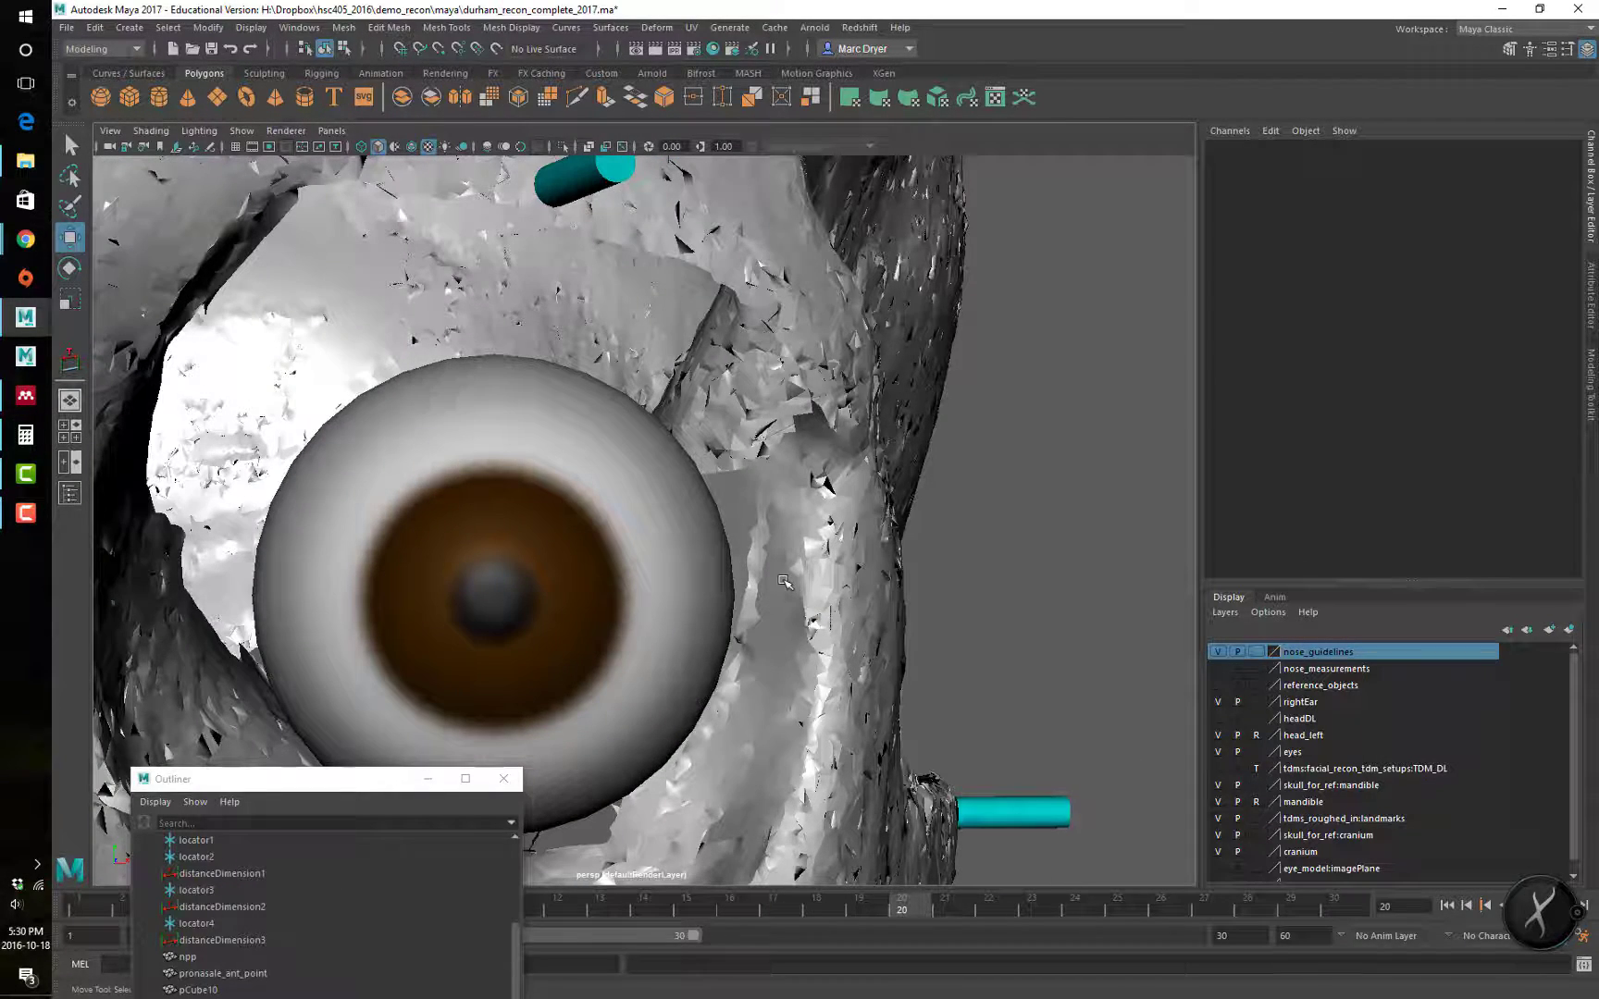
pyautogui.keyDown('alt'); pyautogui.moveTo(856, 557); pyautogui.dragTo(952, 442); pyautogui.keyUp('alt')
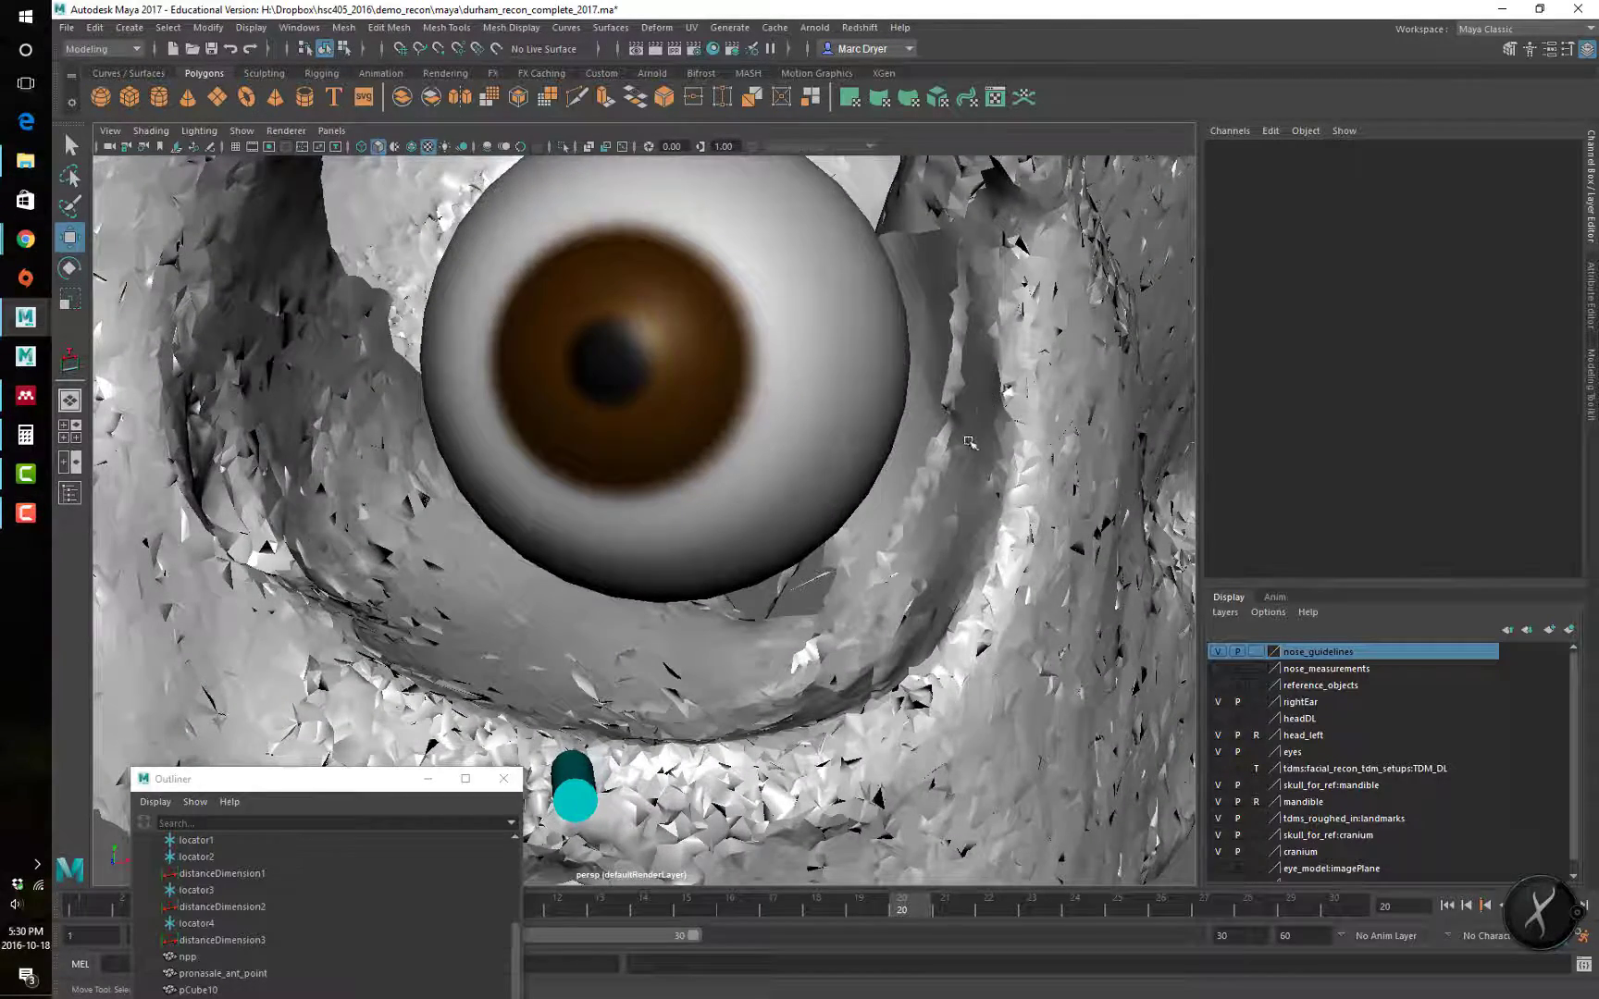
pyautogui.keyDown('alt'); pyautogui.moveTo(969, 442); pyautogui.dragTo(808, 681); pyautogui.keyUp('alt')
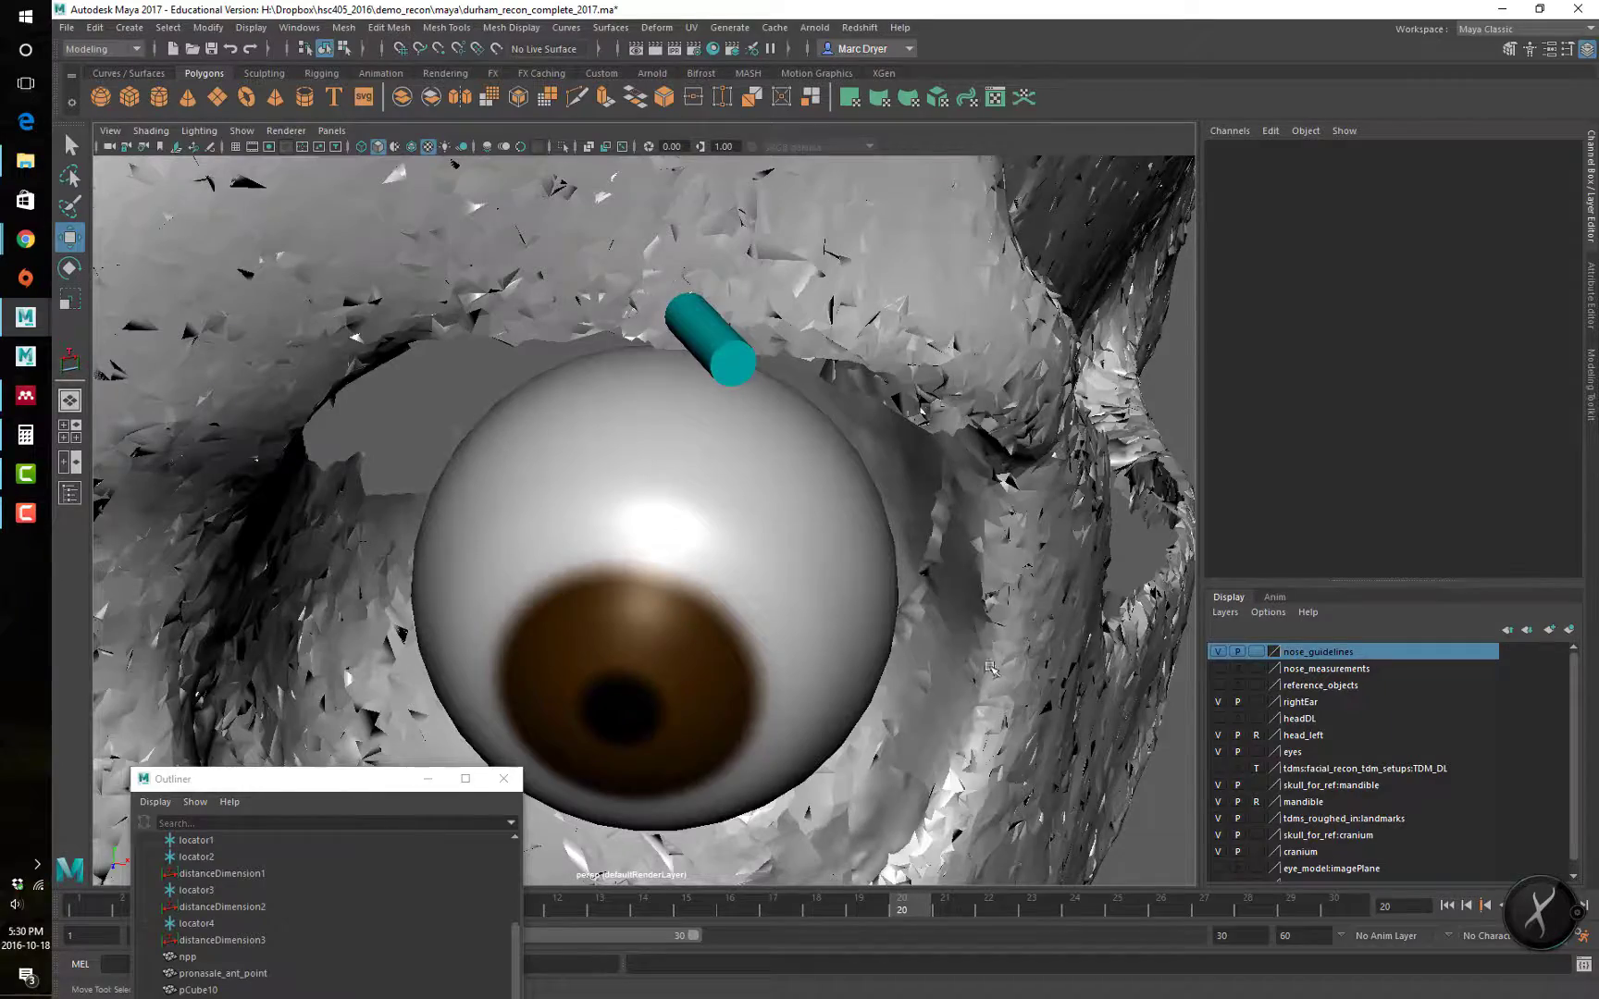
pyautogui.keyDown('alt'); pyautogui.moveTo(970, 682); pyautogui.dragTo(937, 597); pyautogui.keyUp('alt')
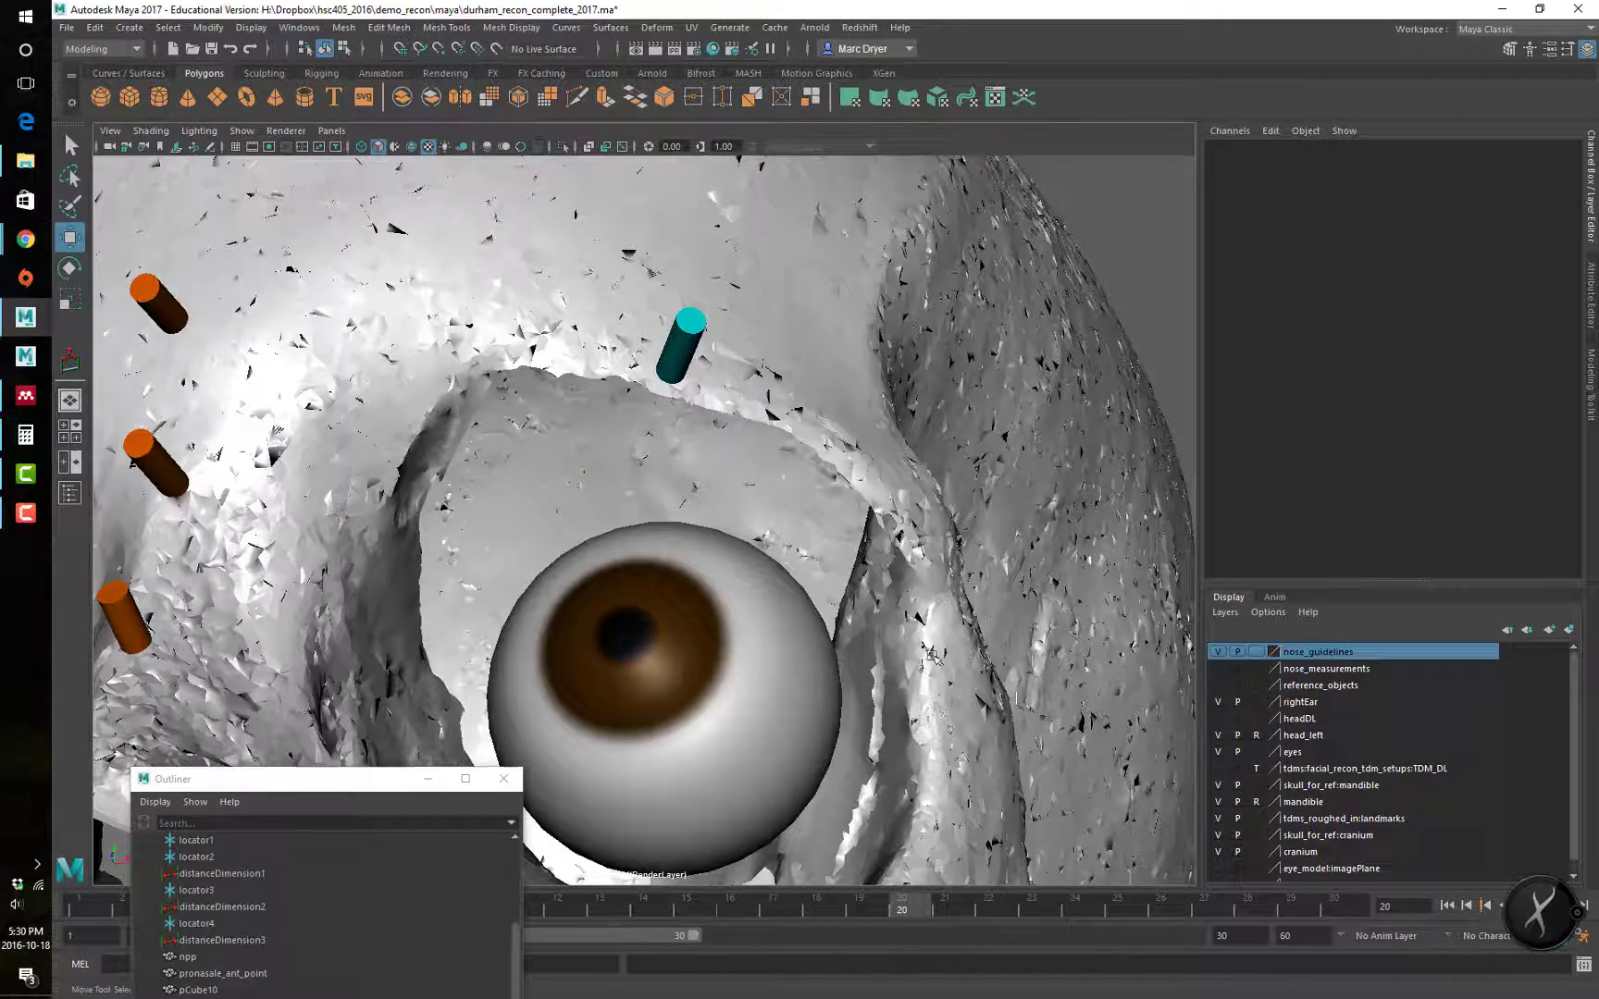
pyautogui.keyDown('alt'); pyautogui.moveTo(930, 609); pyautogui.dragTo(717, 618, button='right'); pyautogui.keyUp('alt')
pyautogui.moveTo(777, 661)
pyautogui.keyDown('alt'); pyautogui.mouseDown()
pyautogui.moveTo(668, 642)
pyautogui.moveTo(784, 642)
pyautogui.mouseUp(); pyautogui.keyUp('alt')
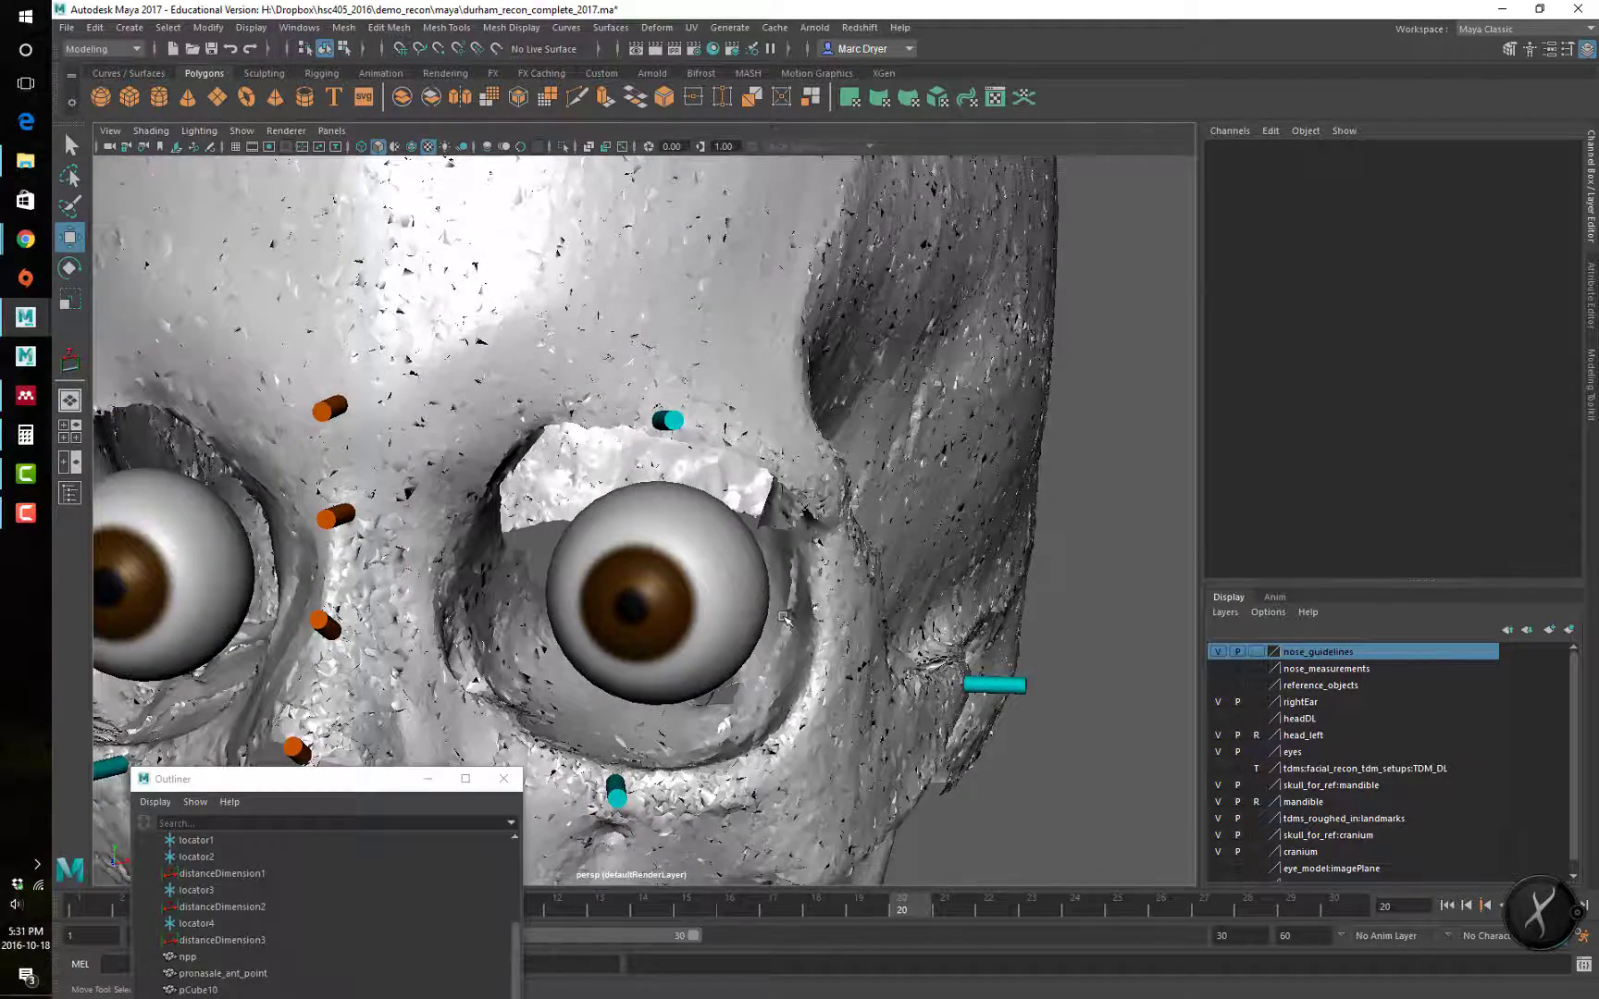
pyautogui.moveTo(765, 576)
pyautogui.keyDown('alt'); pyautogui.mouseDown()
pyautogui.moveTo(813, 566)
pyautogui.moveTo(766, 569)
pyautogui.mouseUp(); pyautogui.keyUp('alt')
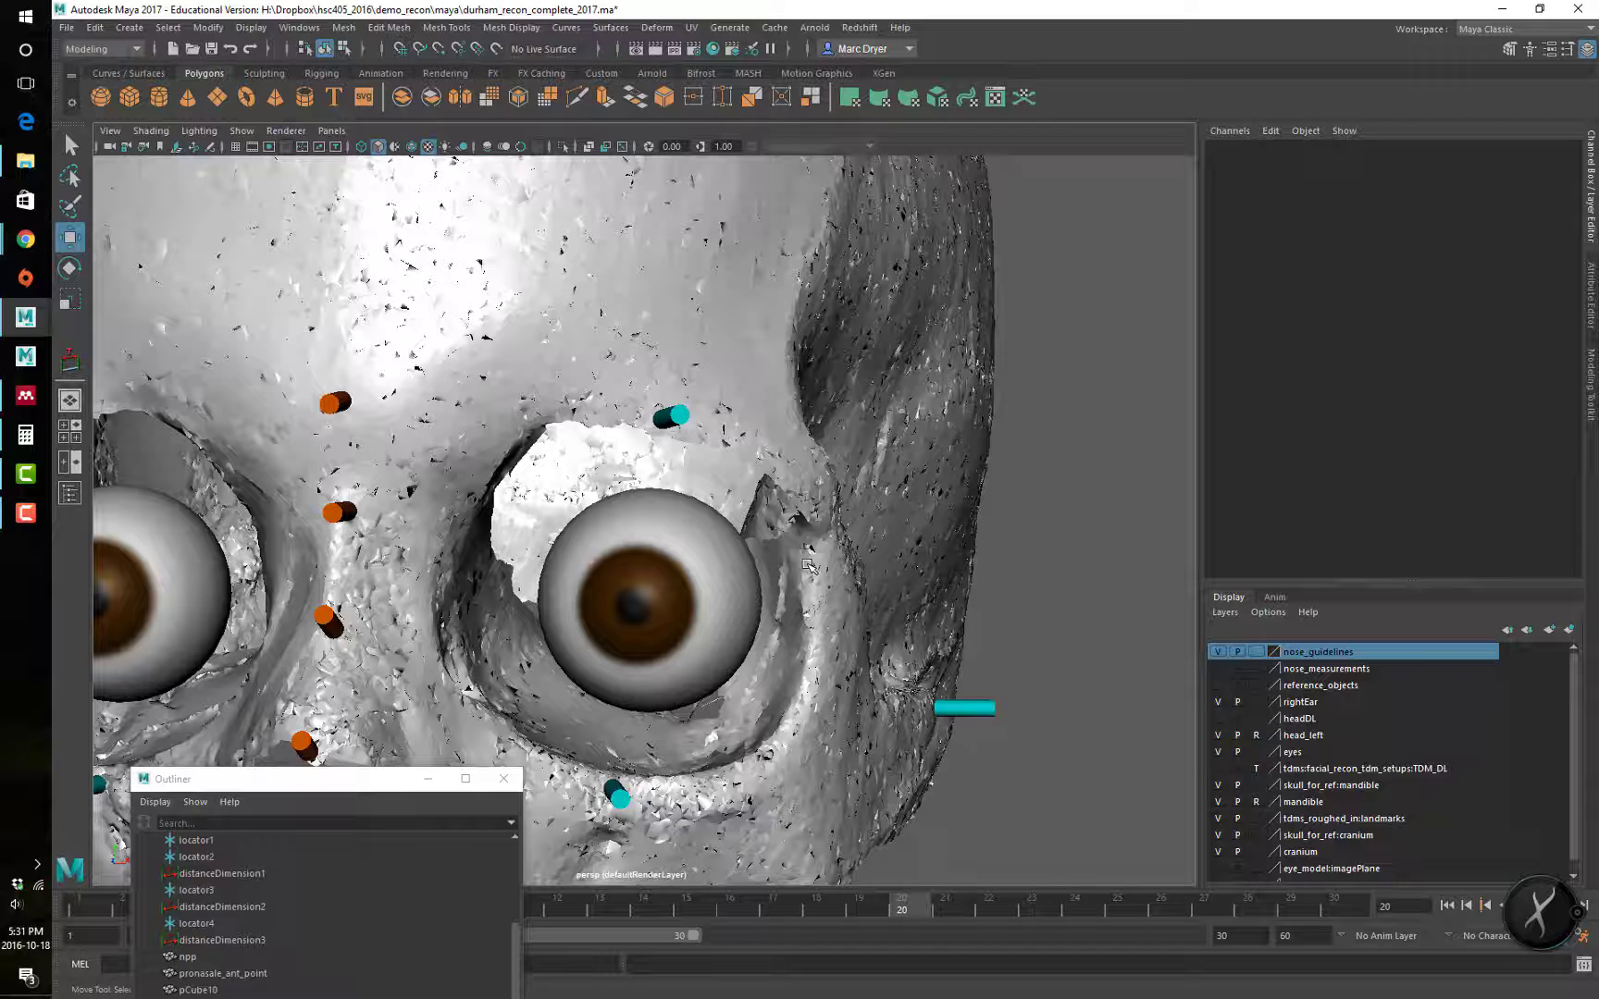
pyautogui.keyDown('alt'); pyautogui.moveTo(811, 567); pyautogui.dragTo(795, 606); pyautogui.keyUp('alt')
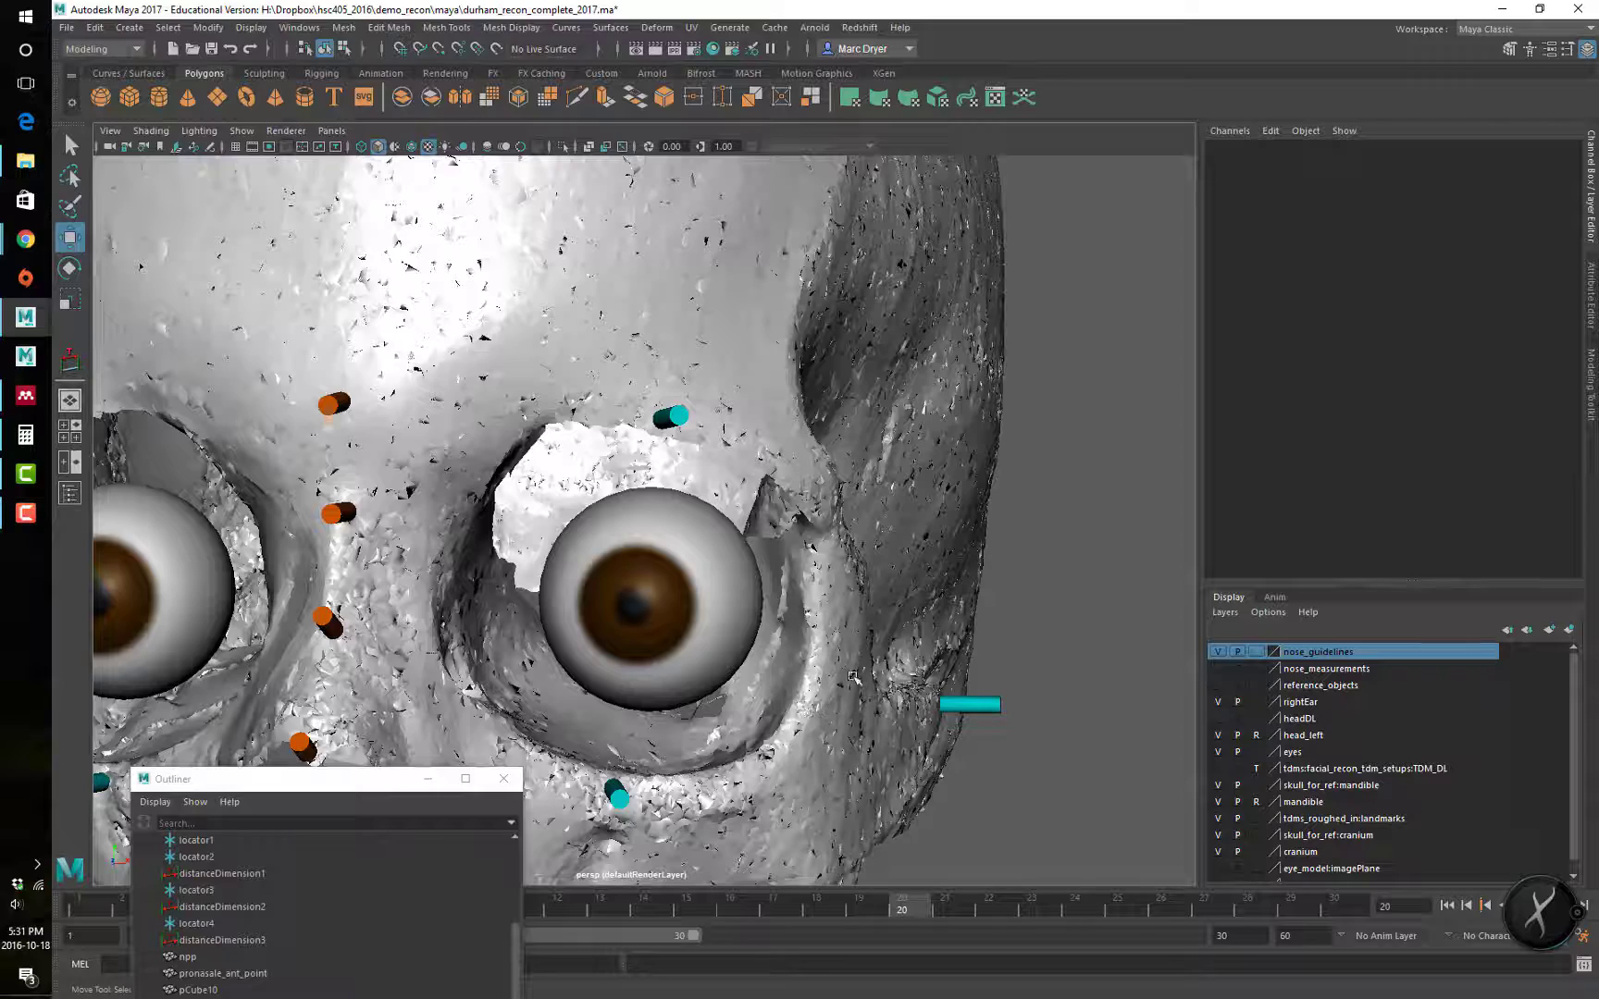
# Step: Make the reference cranium a live surface, working in a front view of the skull's left eye socket
pyautogui.scroll(-5, 853, 678)
pyautogui.press('space')
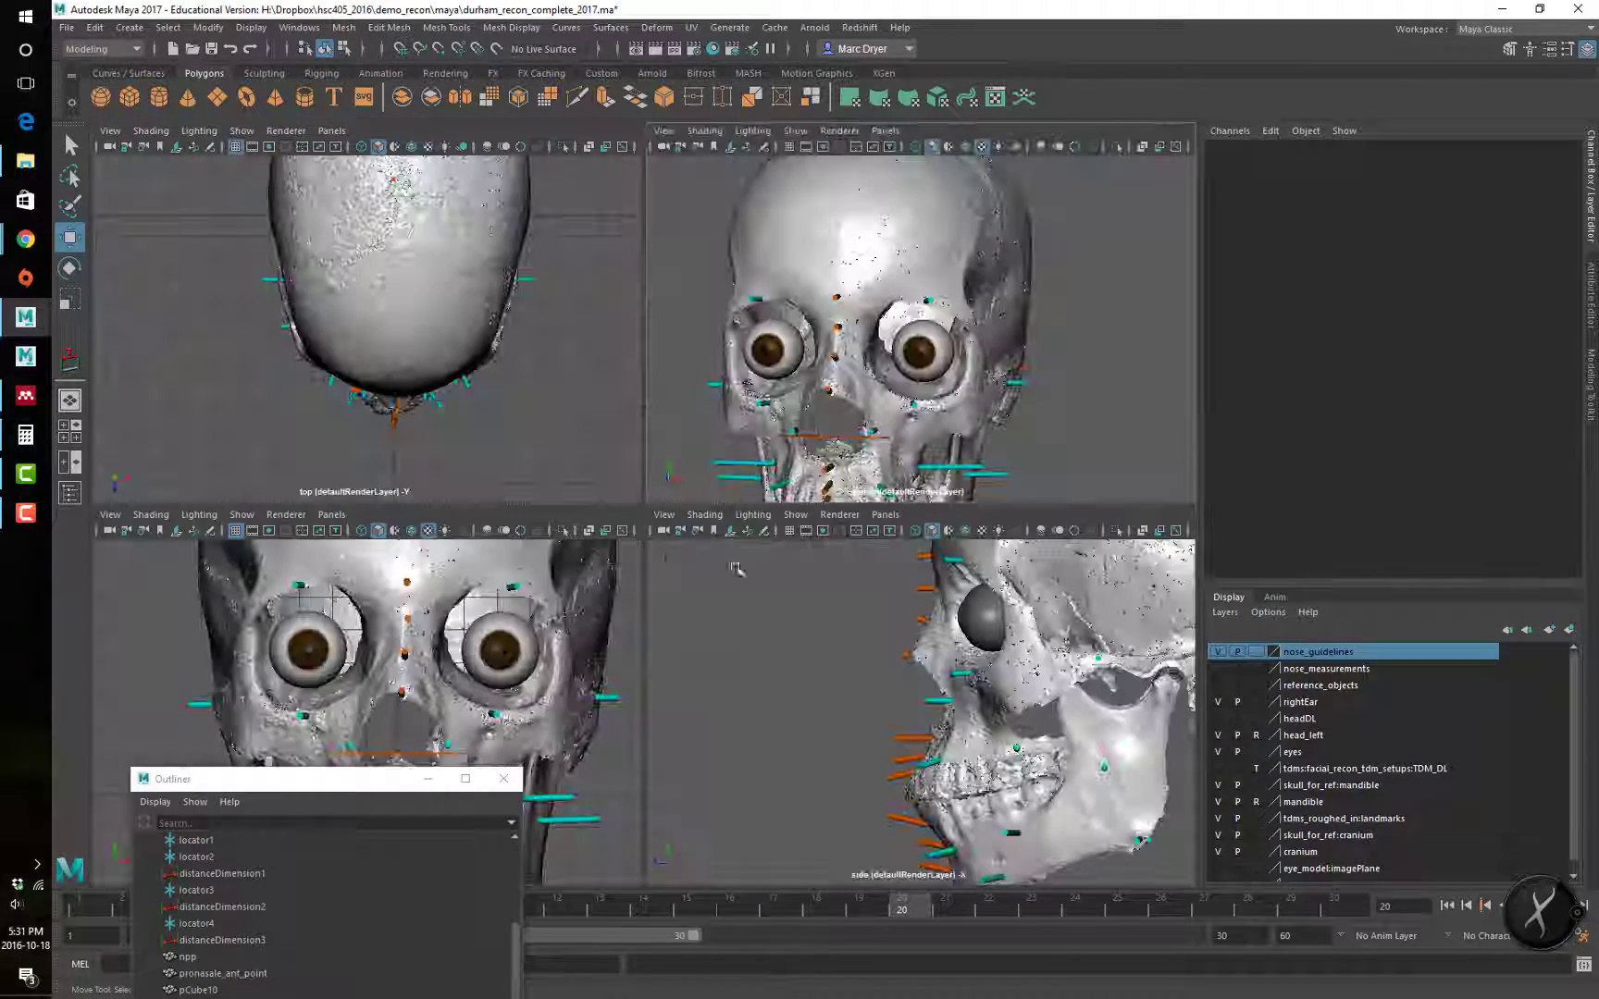
pyautogui.press('space')
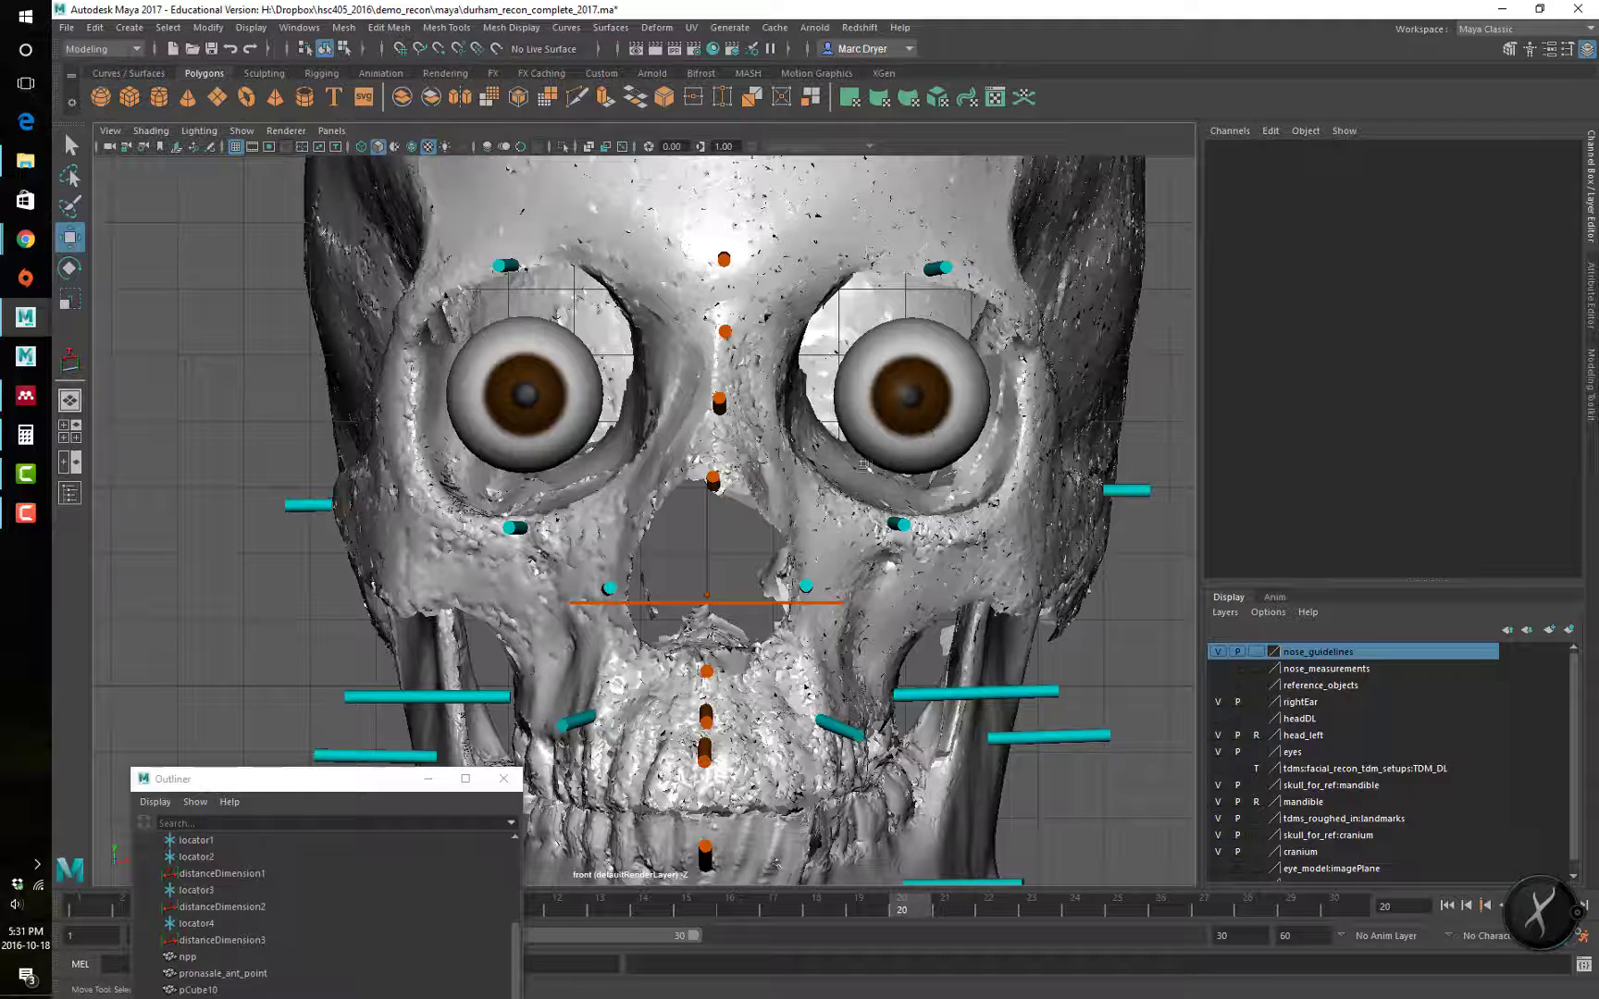
pyautogui.keyDown('alt'); pyautogui.moveTo(848, 442); pyautogui.dragTo(544, 521, button='middle'); pyautogui.keyUp('alt')
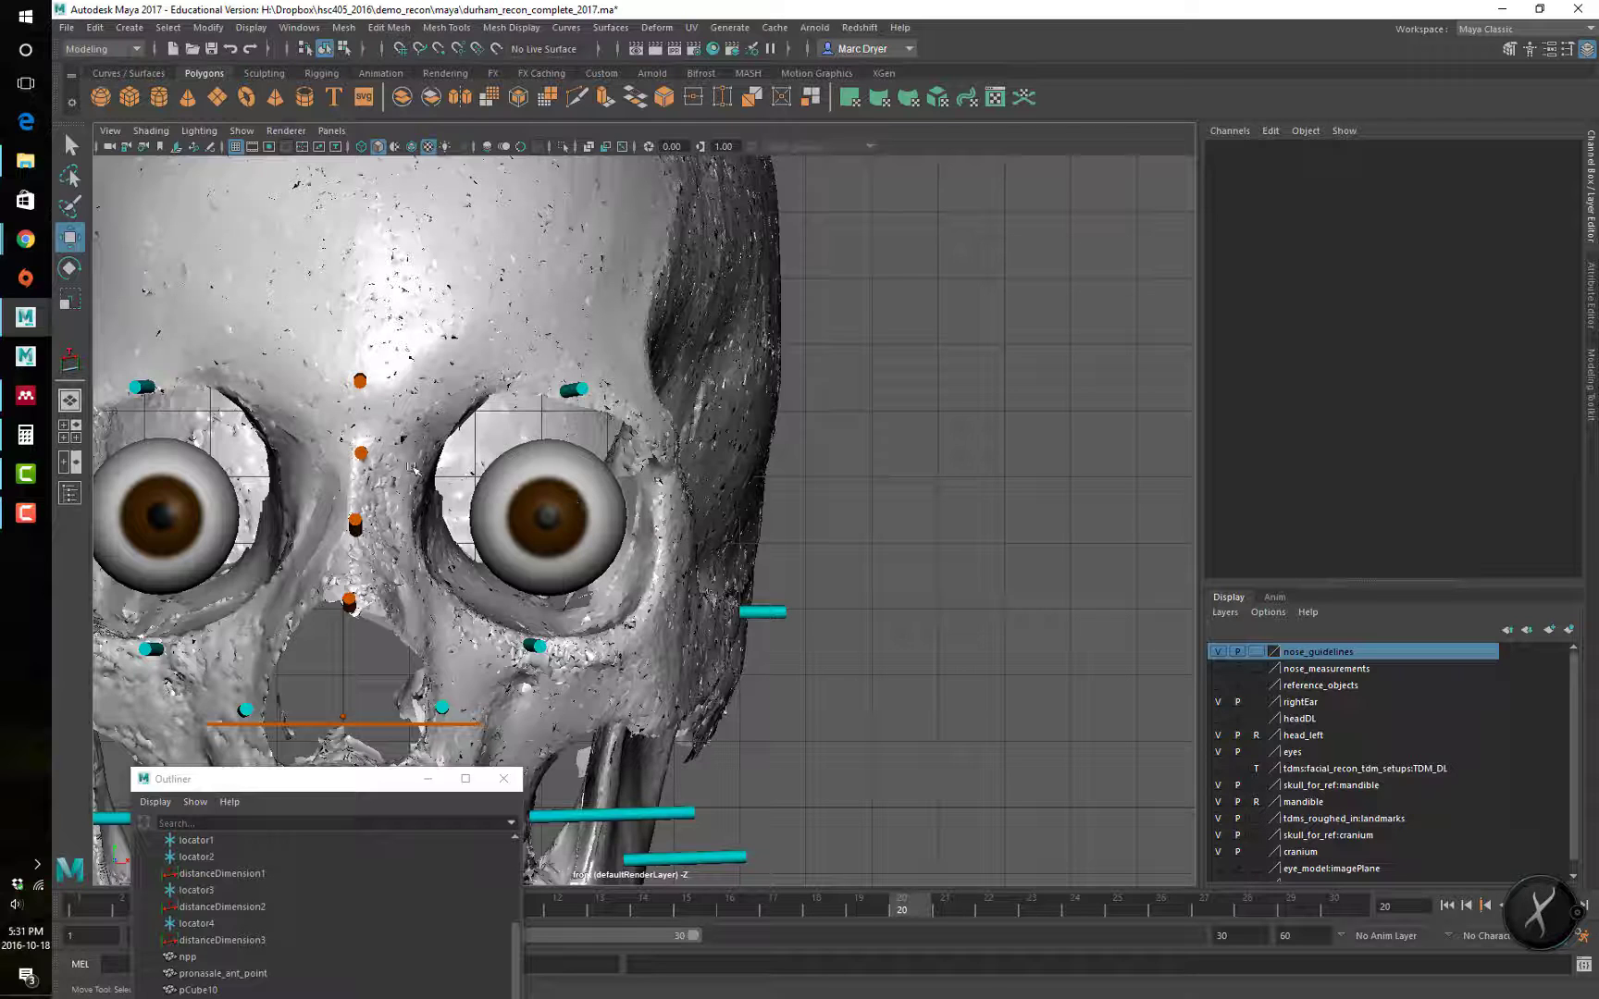
pyautogui.click(672, 295)
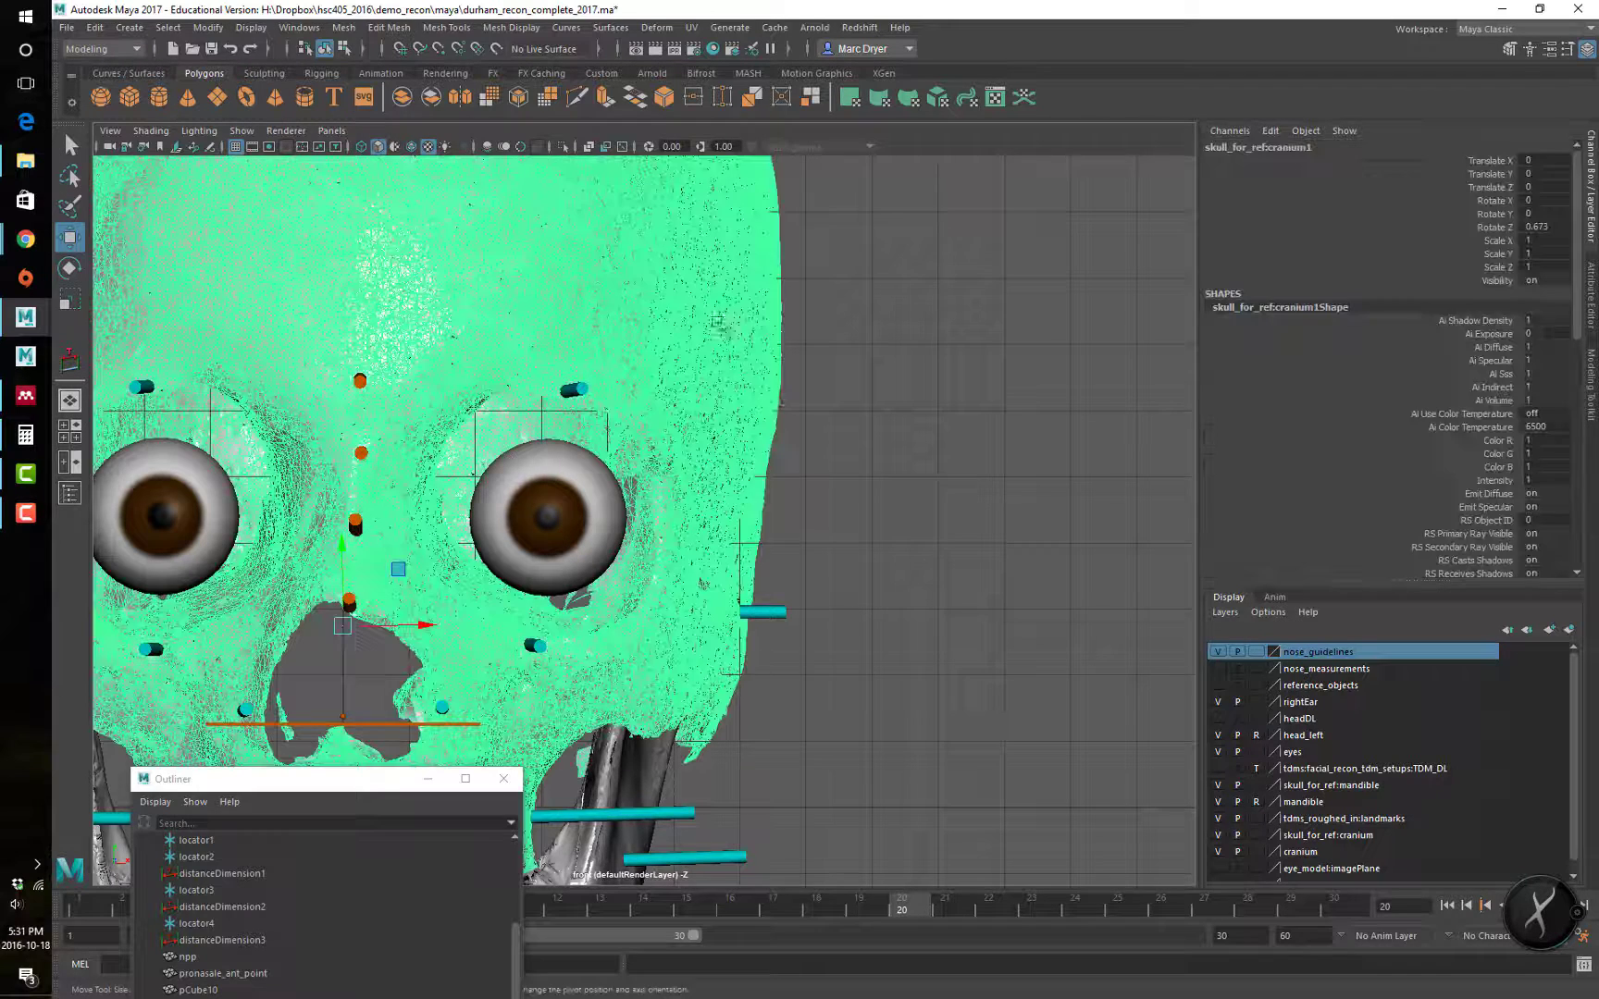
pyautogui.click(497, 48)
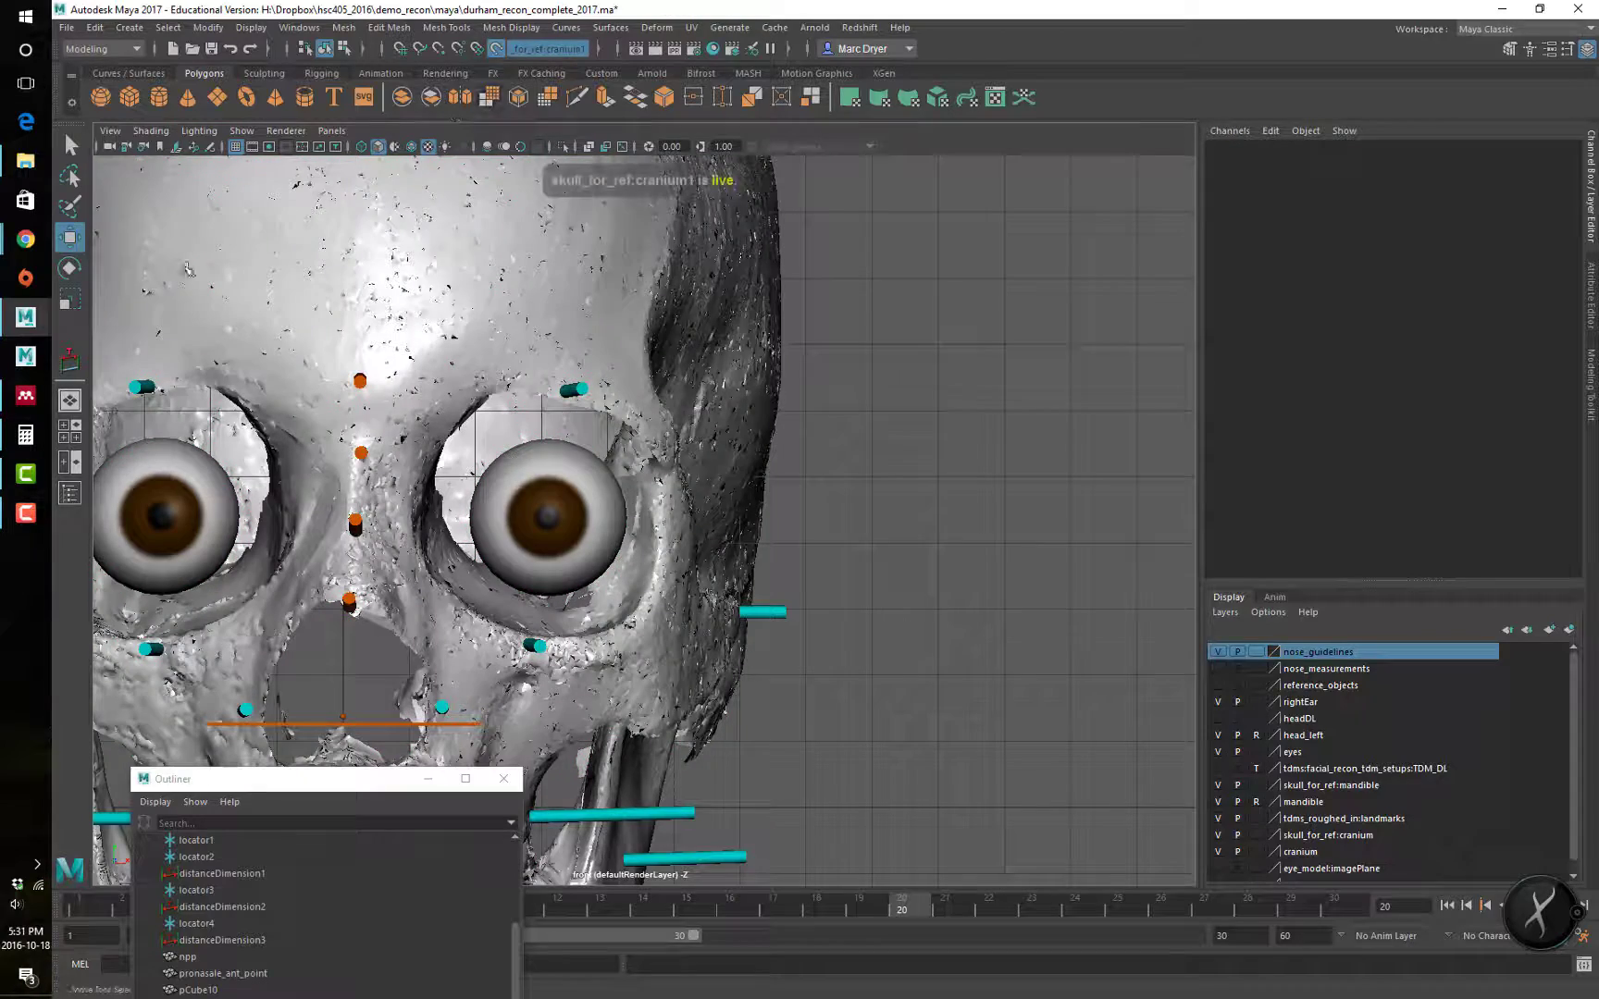
# Step: Measure with the Distance Tool down from the suture on the left eye socket's outer rim, placing the locators about 1.12 units apart
pyautogui.click(130, 27)
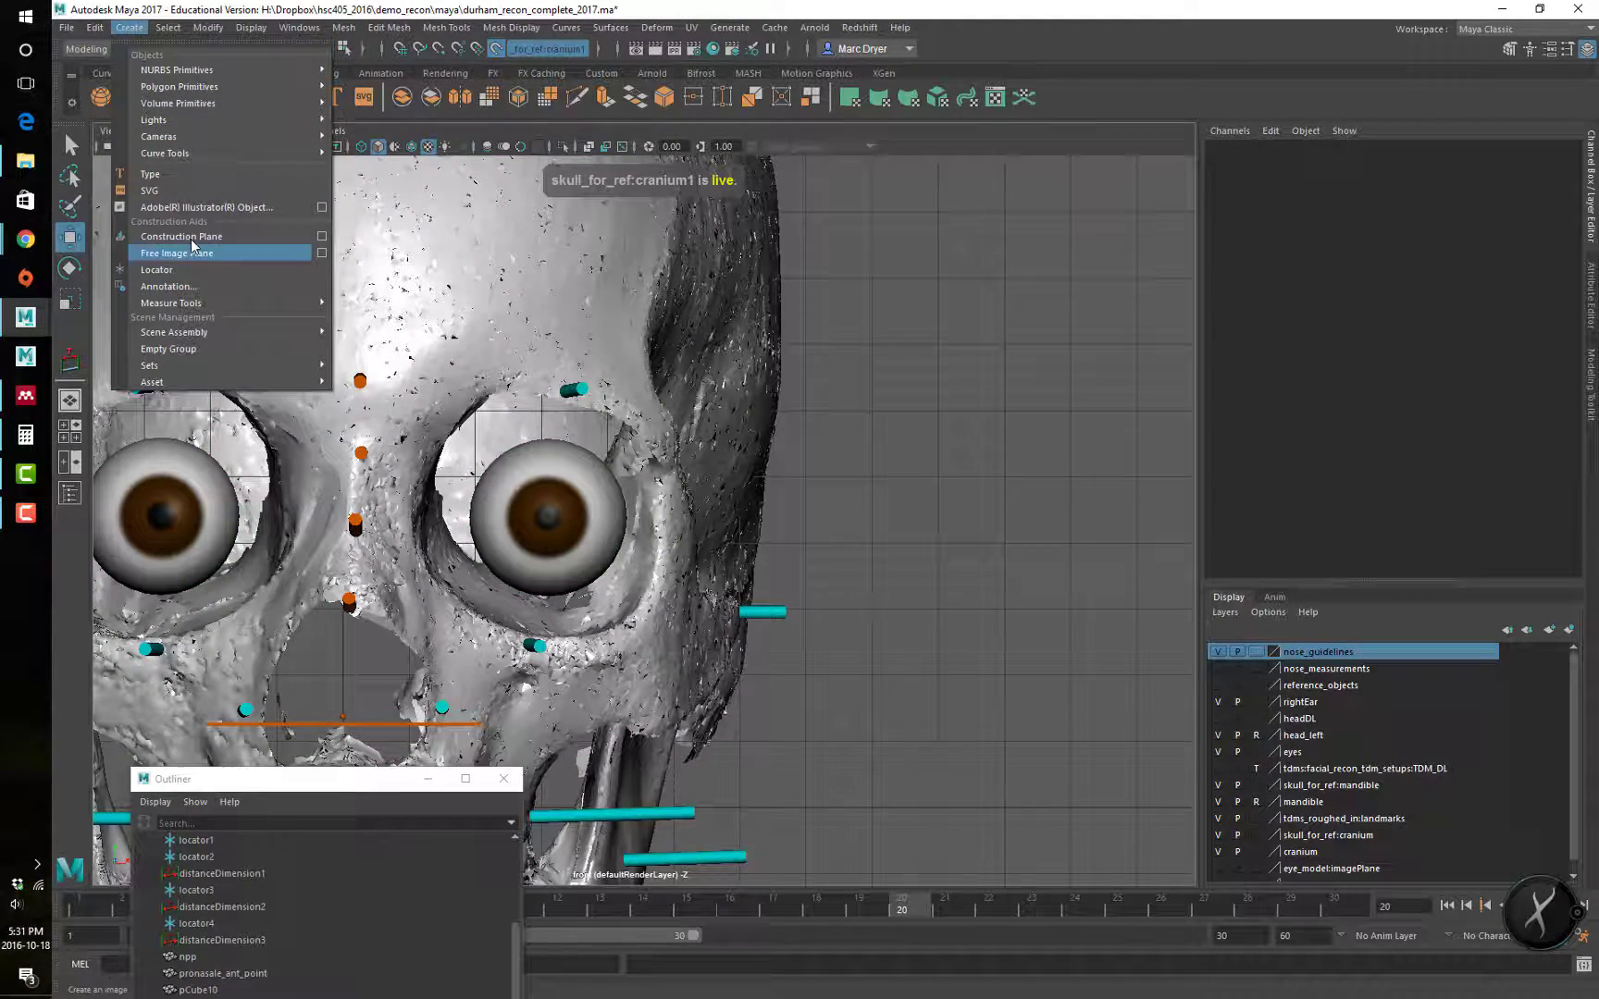
pyautogui.moveTo(202, 157)
pyautogui.moveTo(213, 303)
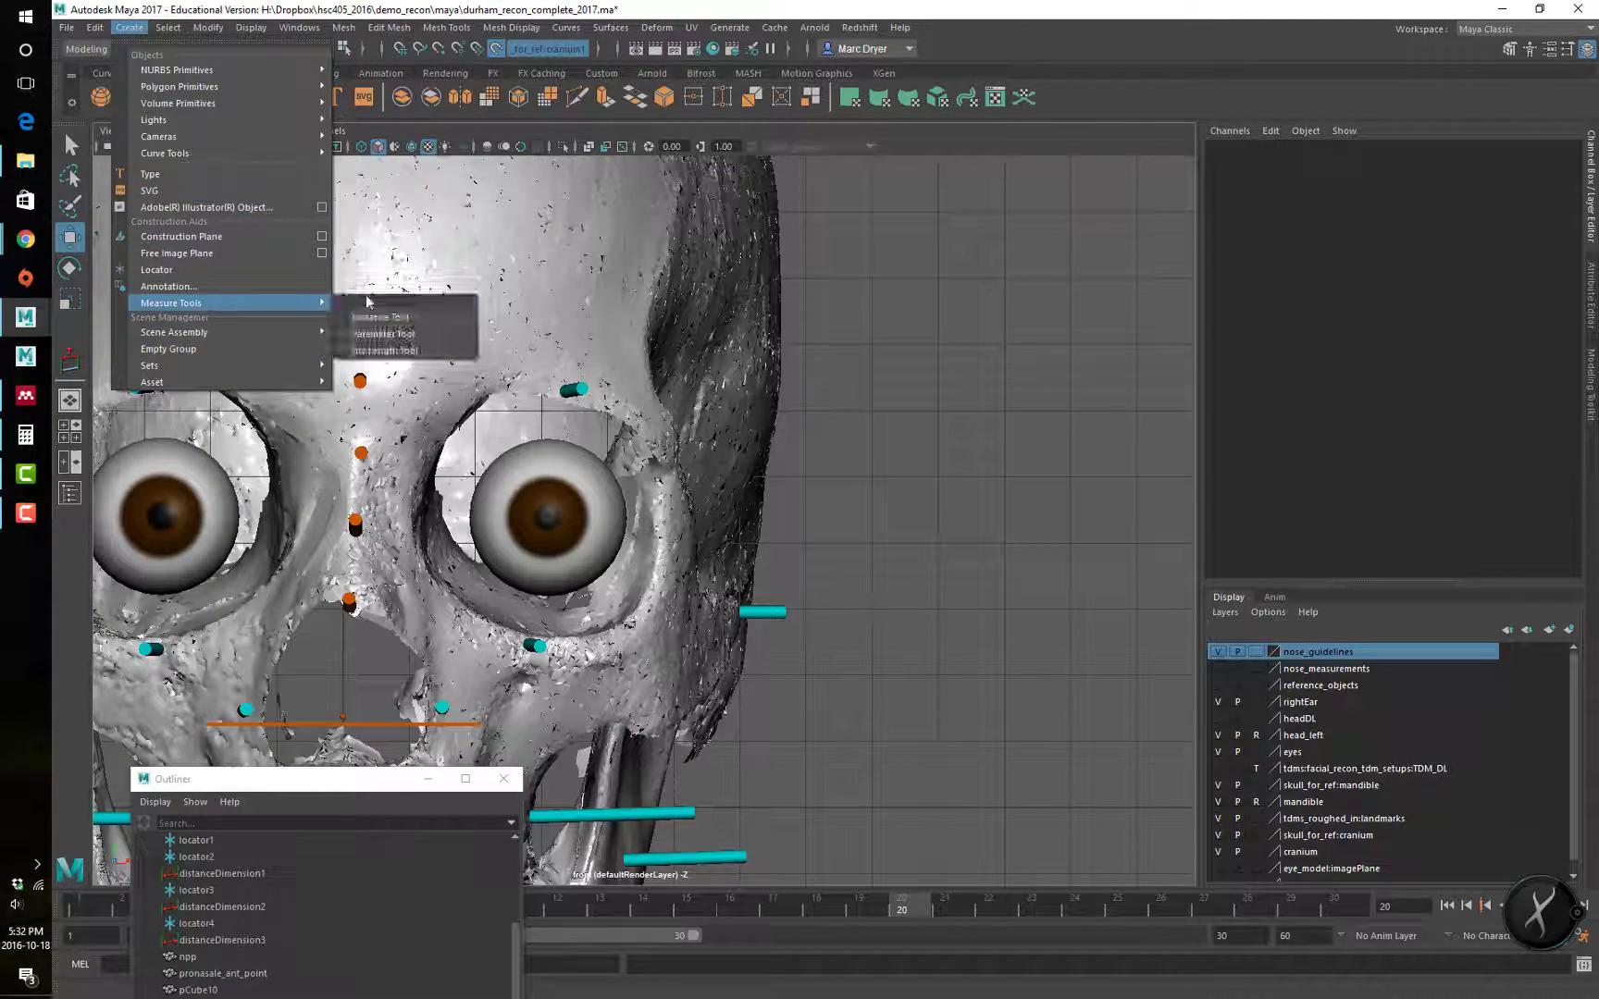
pyautogui.click(381, 318)
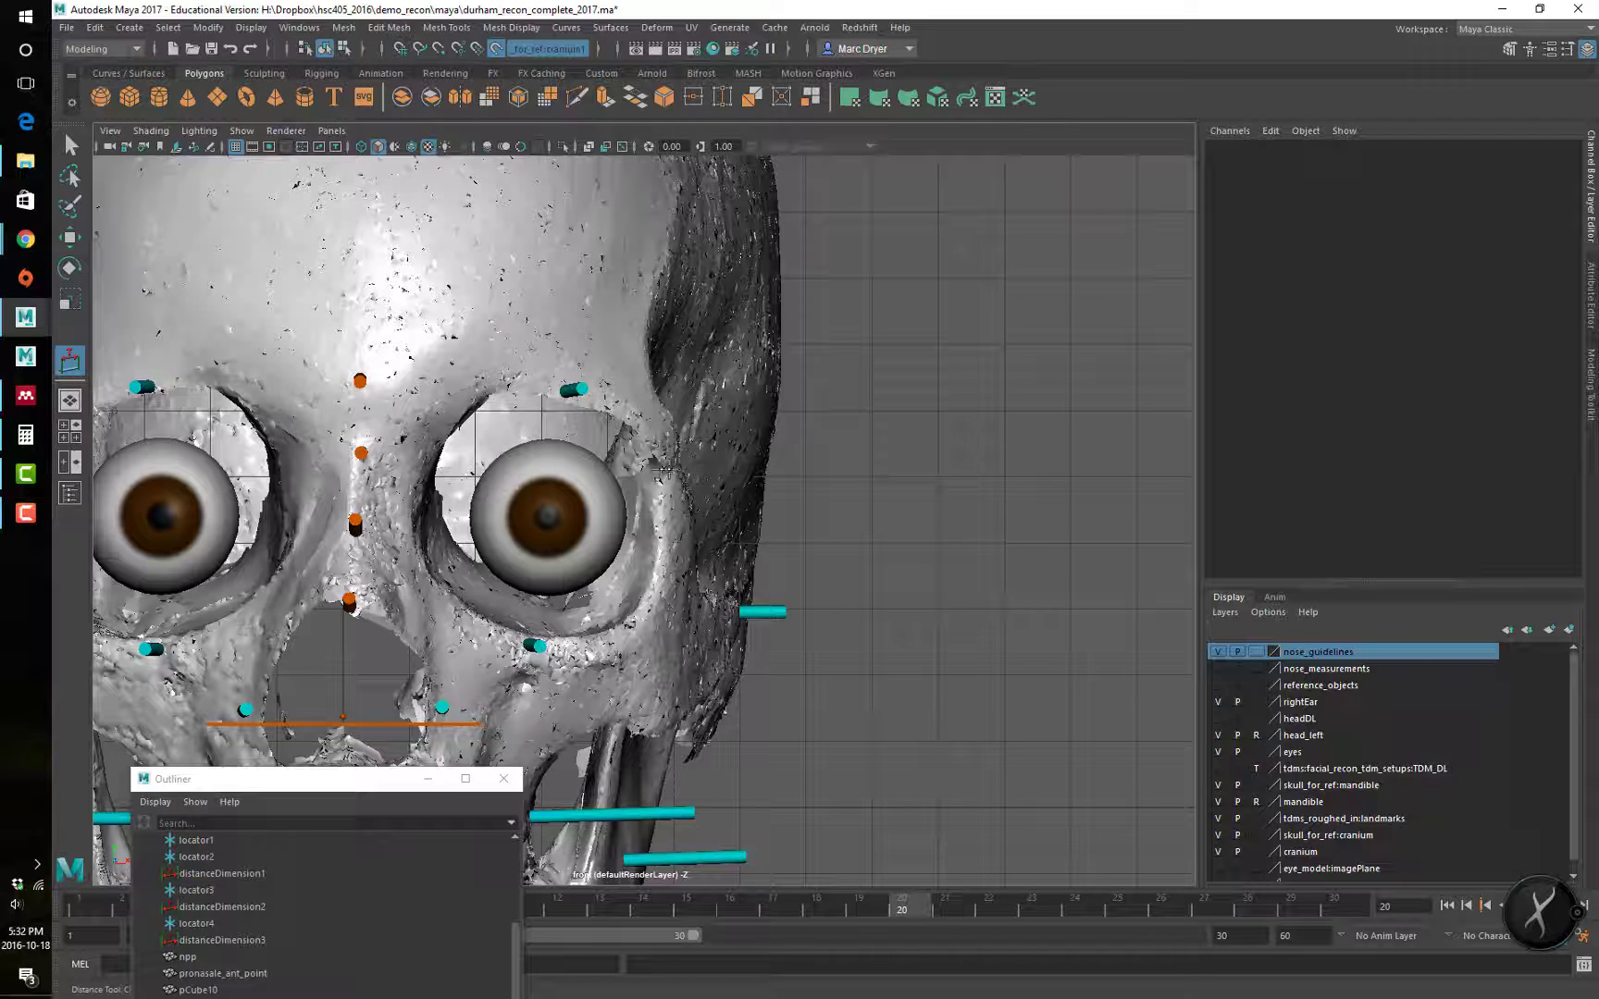
pyautogui.click(656, 470)
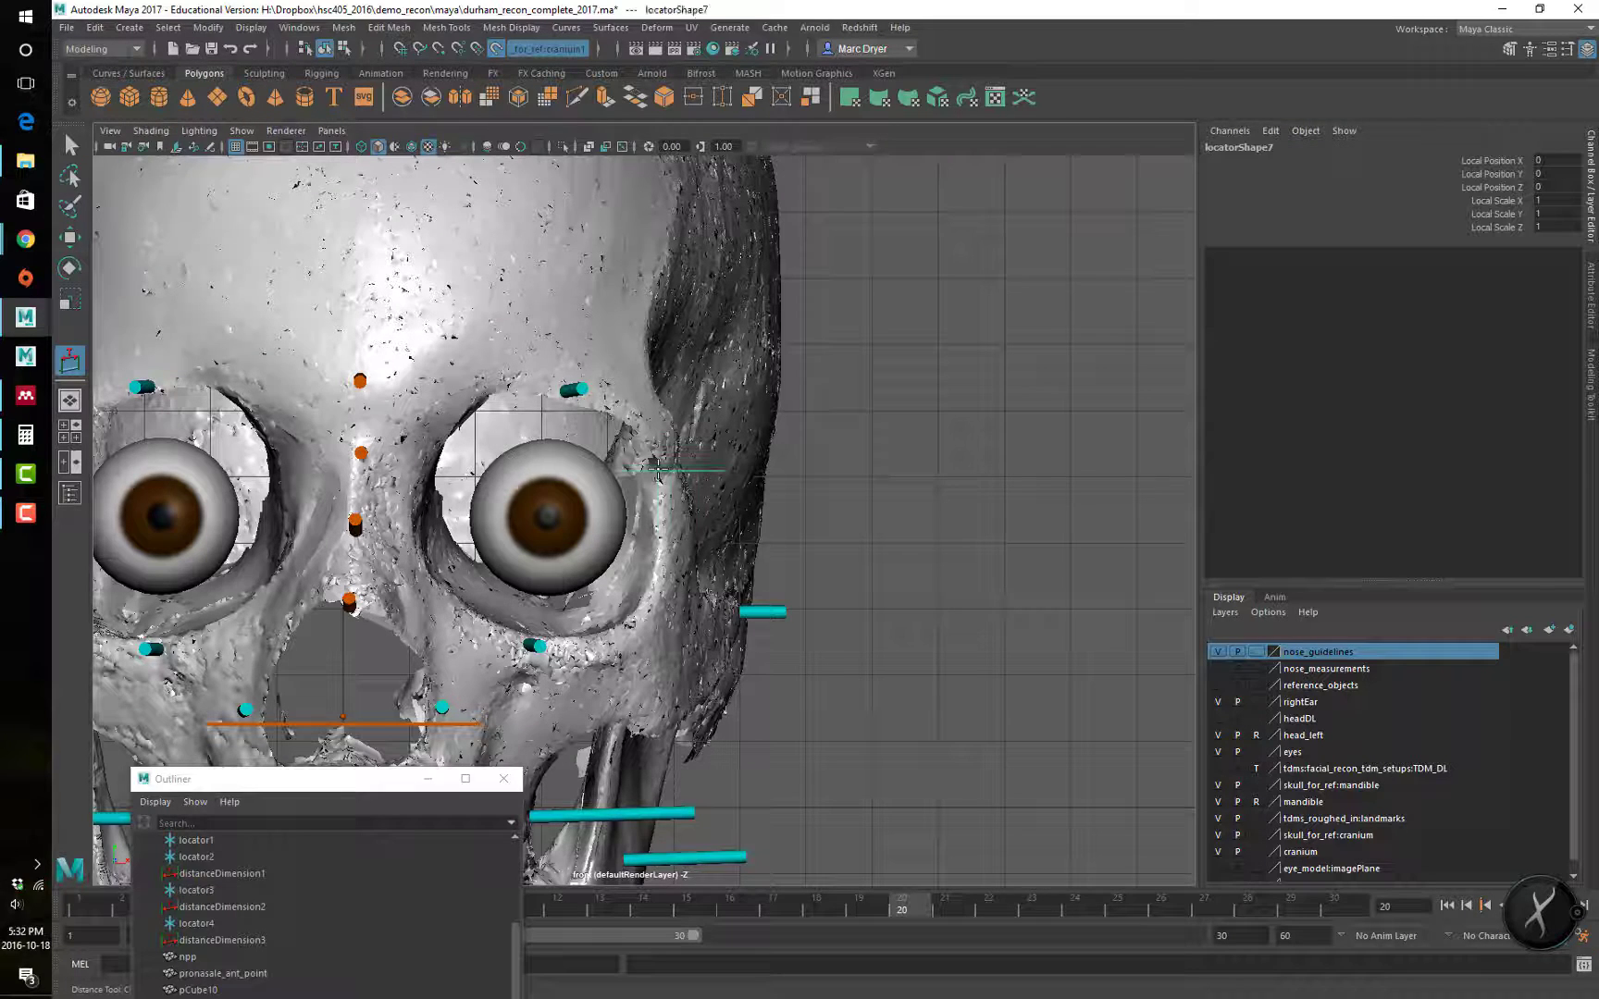
pyautogui.click(658, 544)
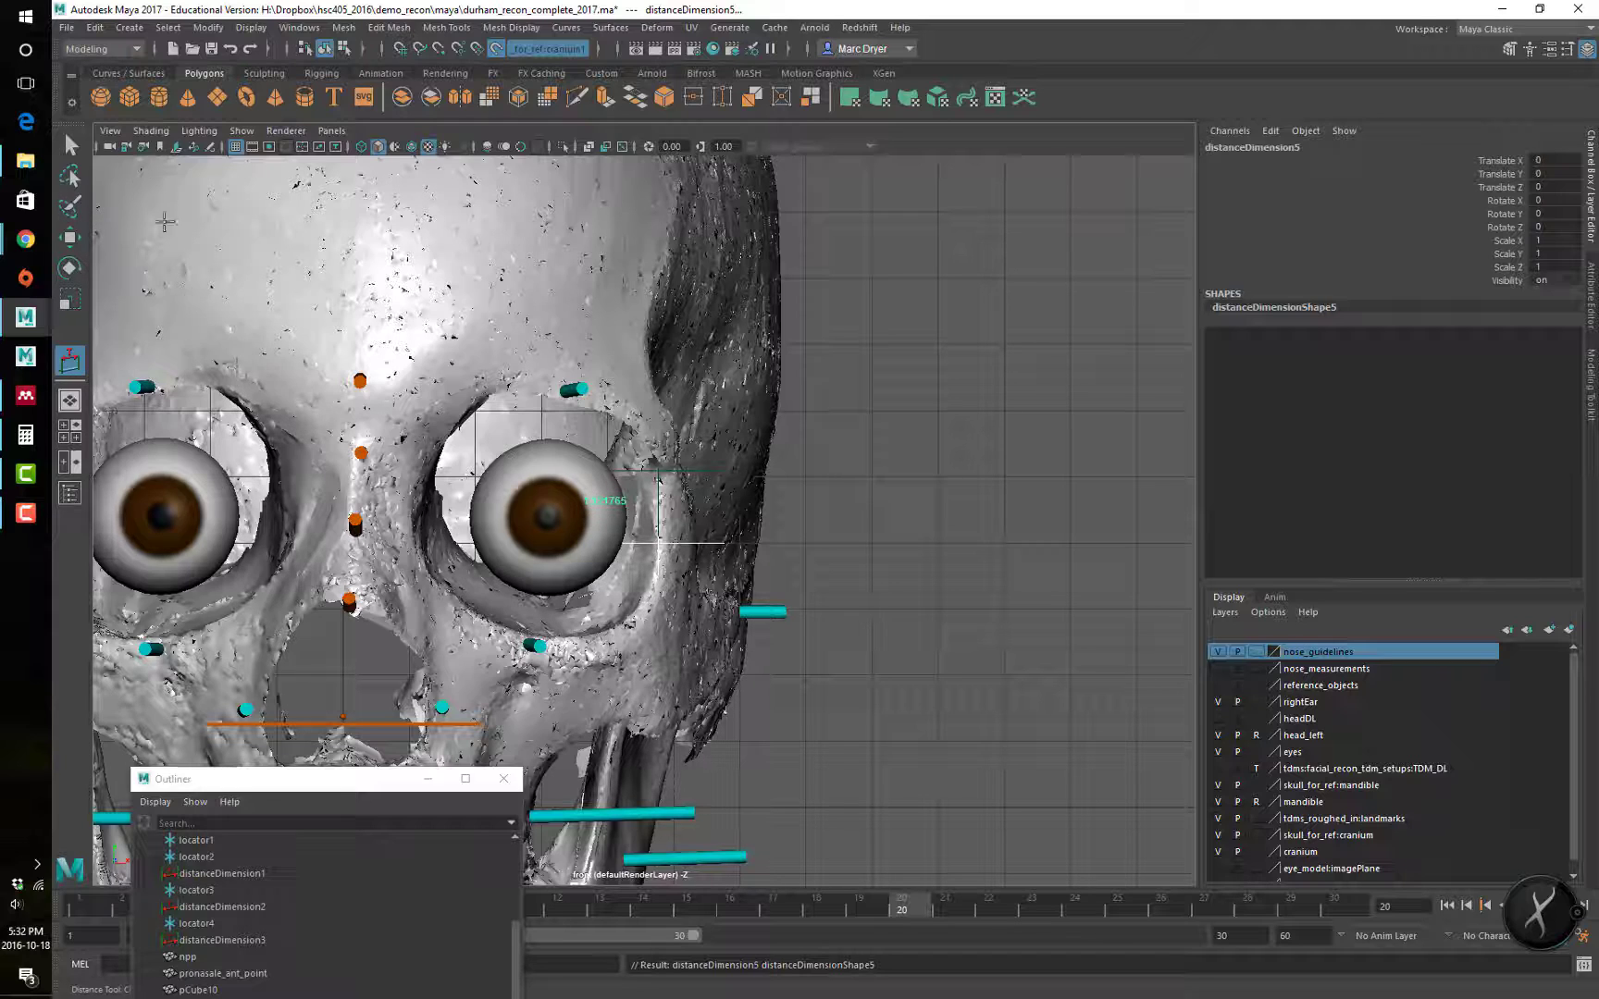
# Step: Raise the lower distance locator along Y to about 4.39, leaving about 0.75 units between the two locators
pyautogui.click(70, 145)
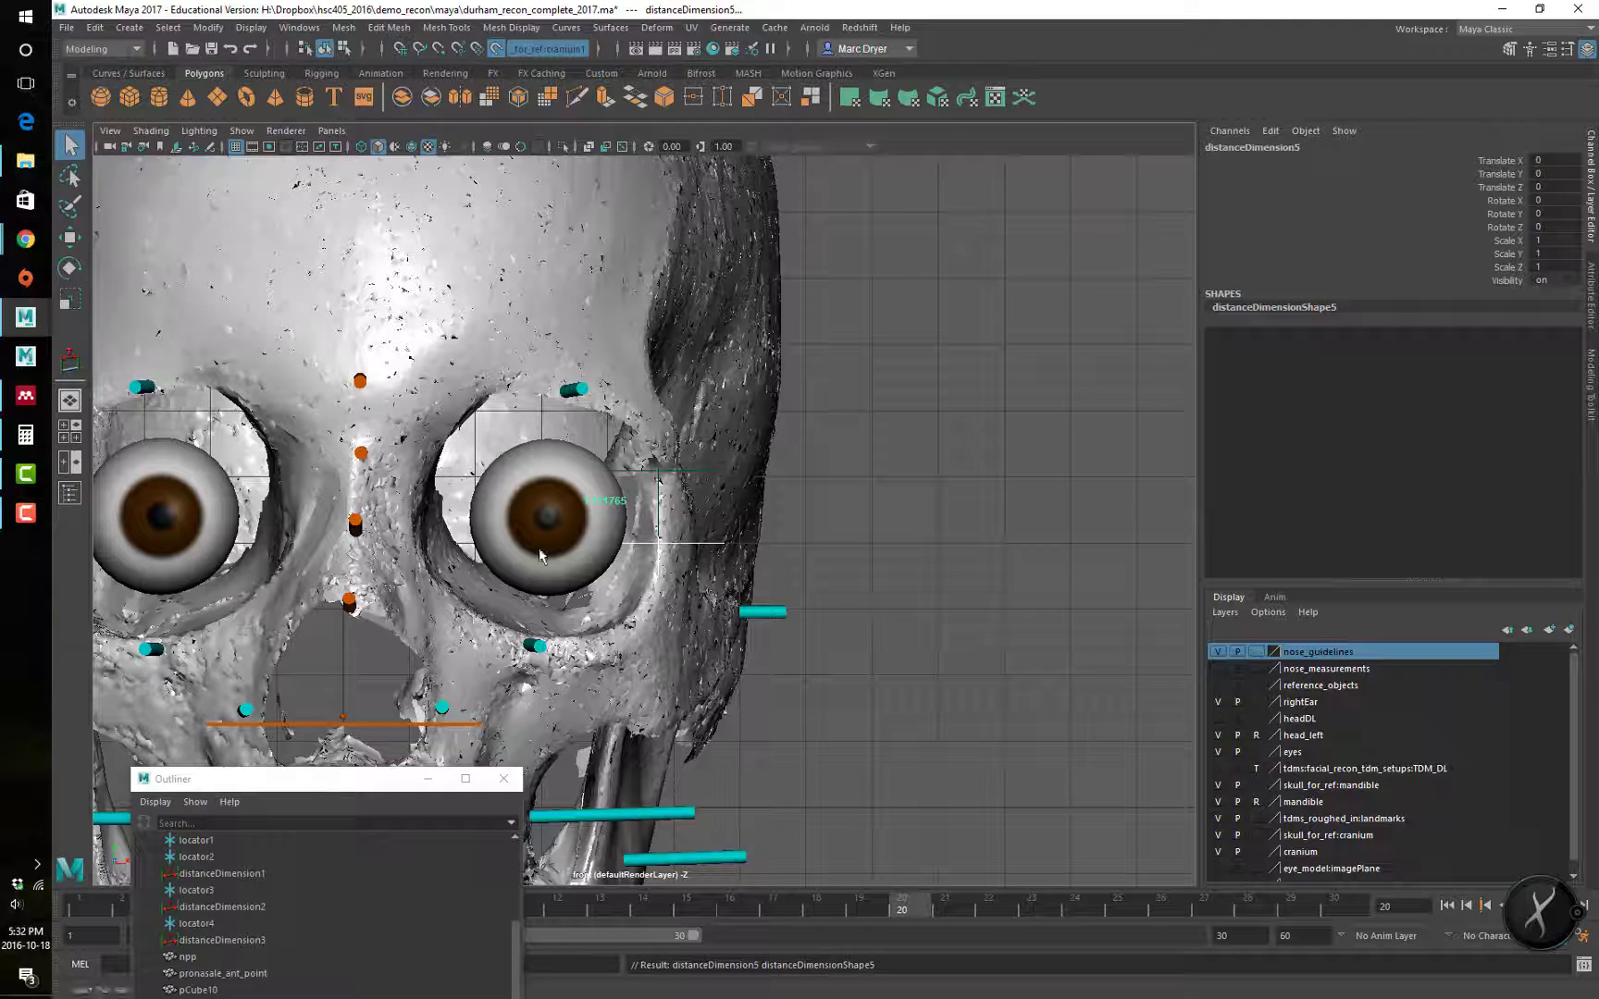
pyautogui.click(683, 545)
pyautogui.press('w')
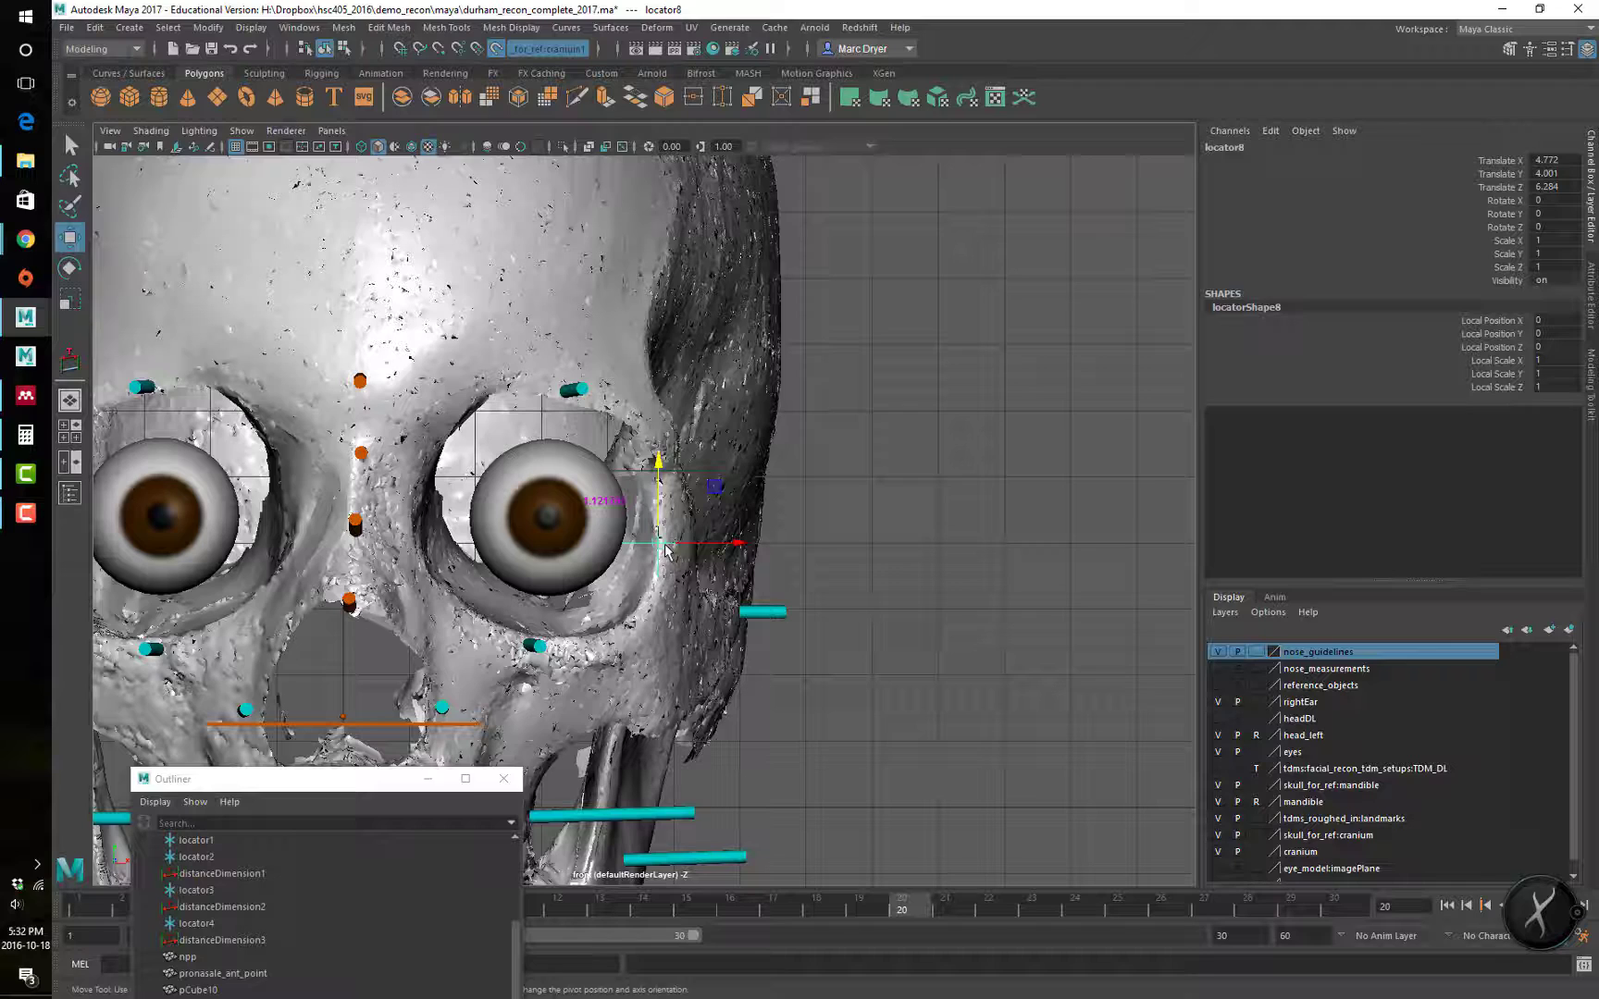
pyautogui.moveTo(657, 519); pyautogui.dragTo(655, 487)
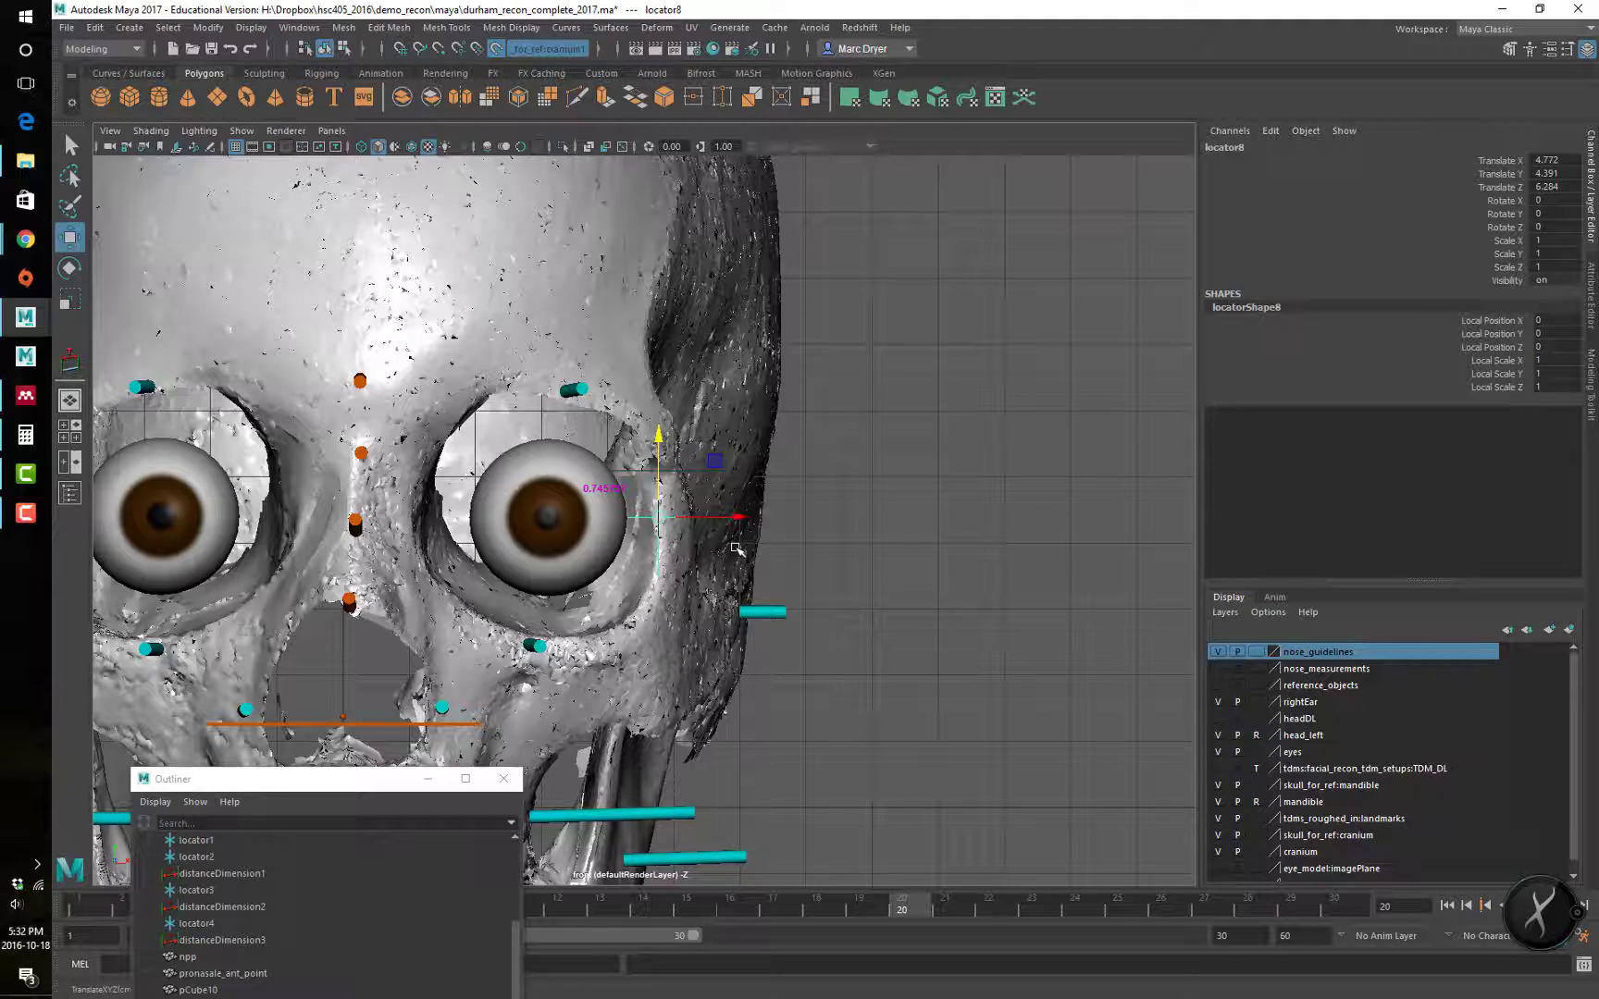
# Step: Duplicate pronasale_ant_point and move the copy beside the lower locator inside the outer orbital rim, at about X 4.36, Y 4.42
pyautogui.click(342, 718)
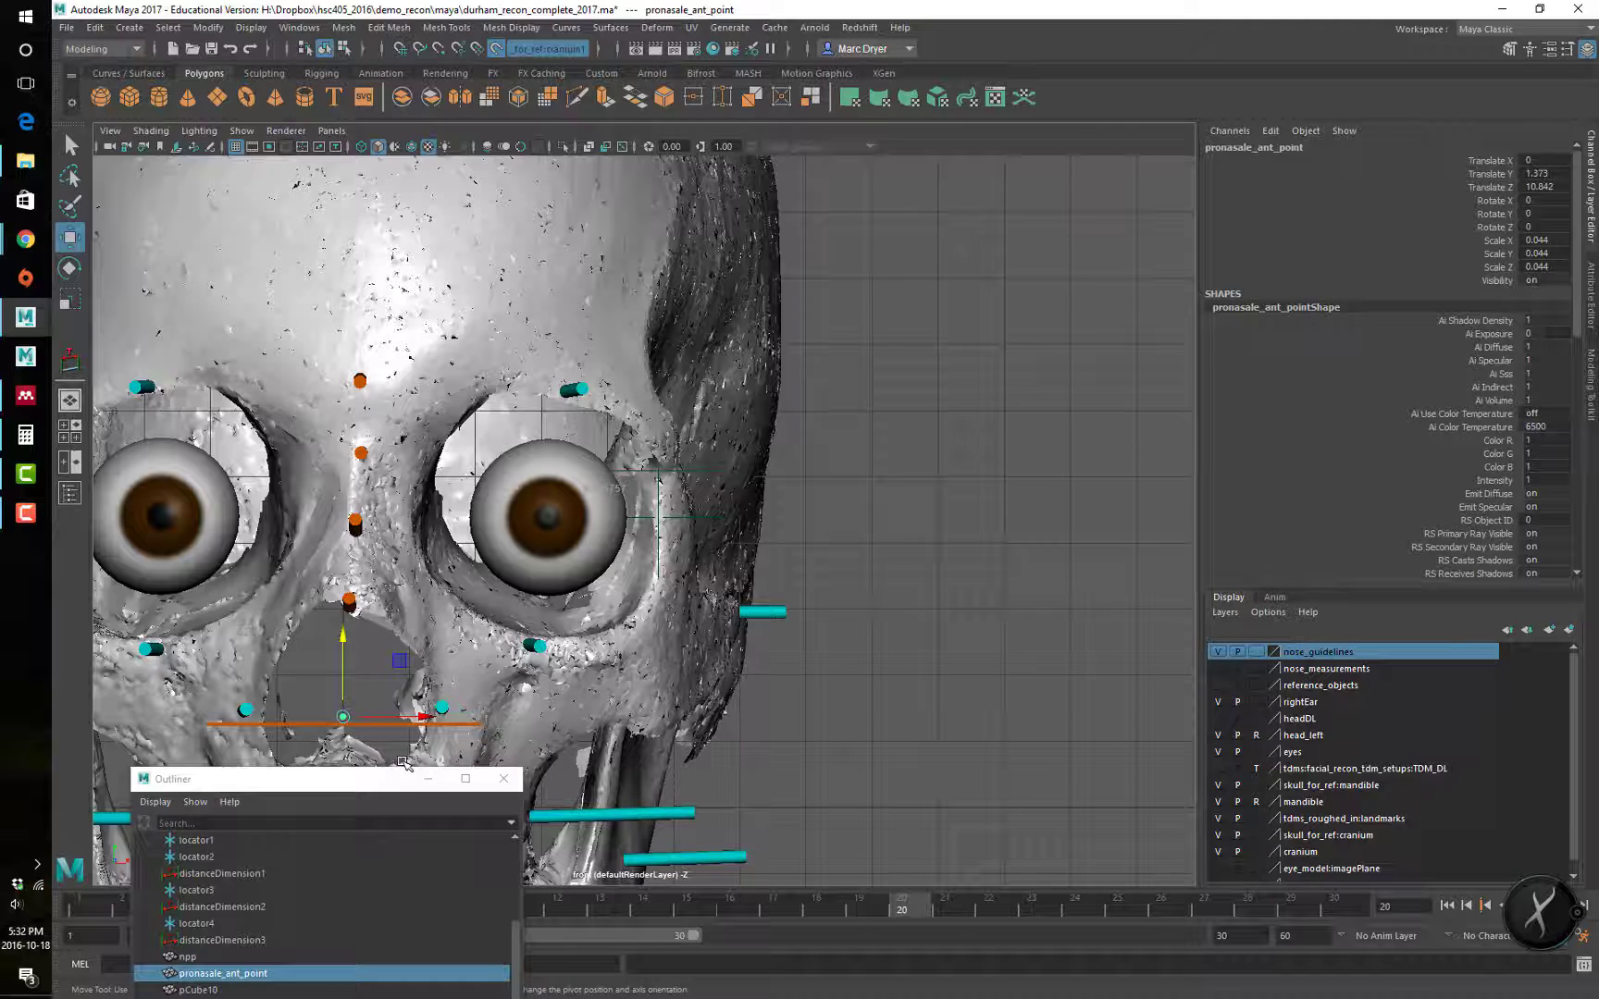
pyautogui.hotkey('ctrl', 'd')
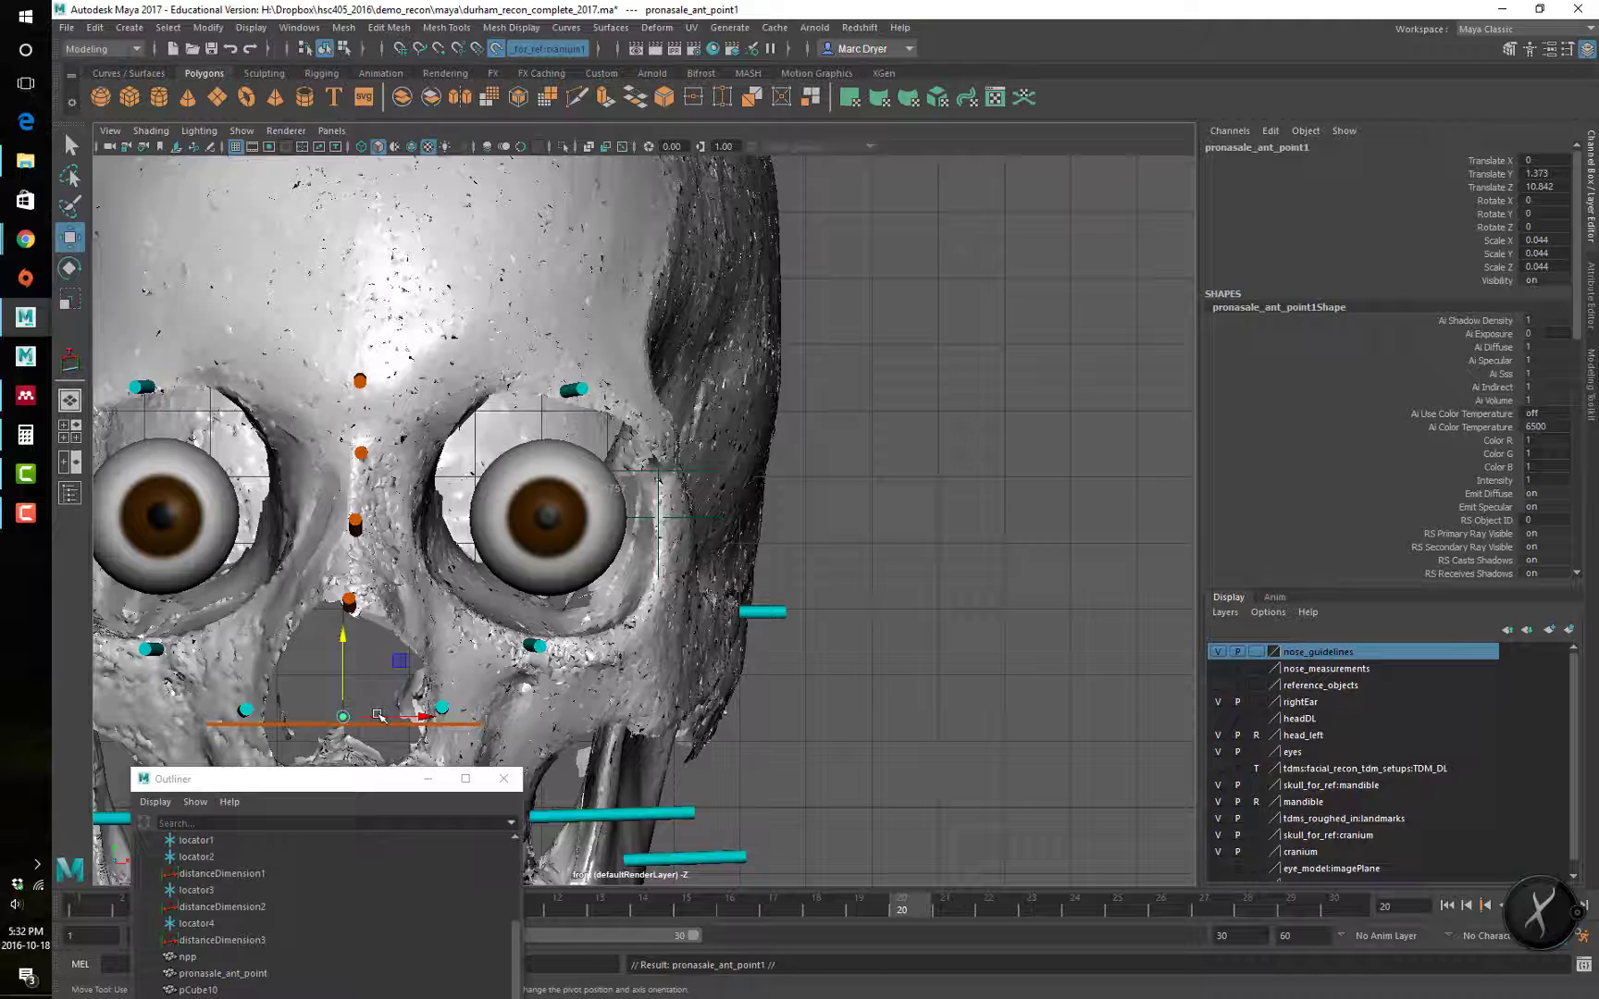
pyautogui.moveTo(400, 660); pyautogui.dragTo(687, 460)
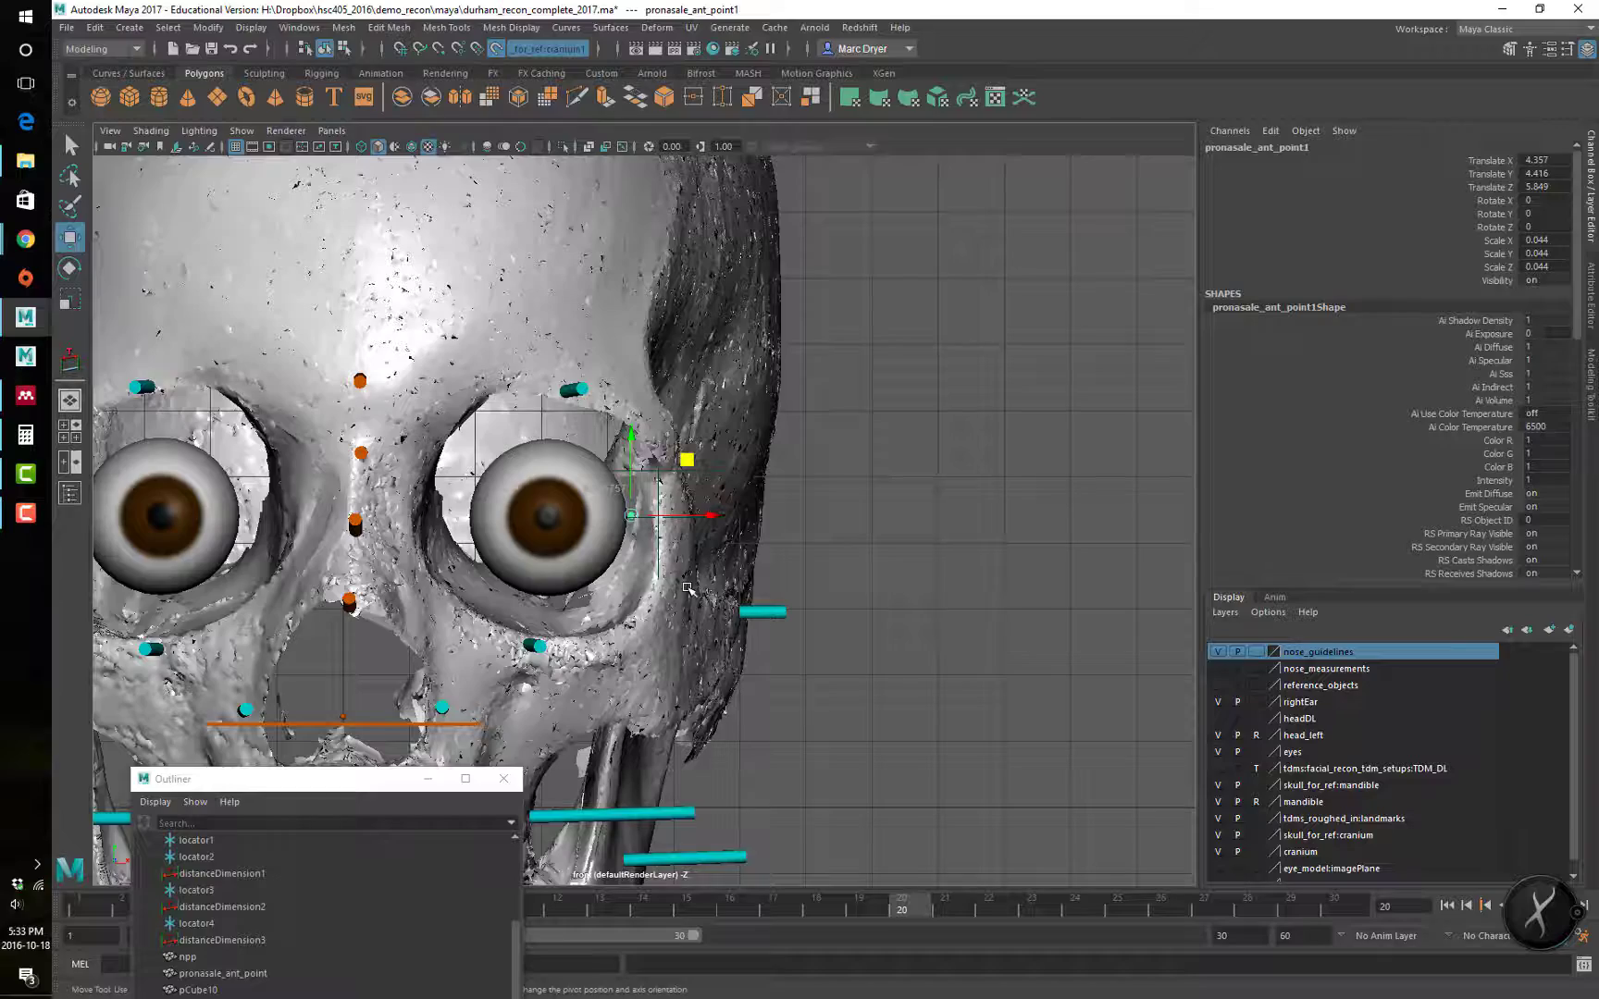
# Step: Move the marker copy onto the inside of the left eye socket's outer rim, at about X 4.67, Y 4.39, Z 6.30
pyautogui.press('space')
pyautogui.press('space')
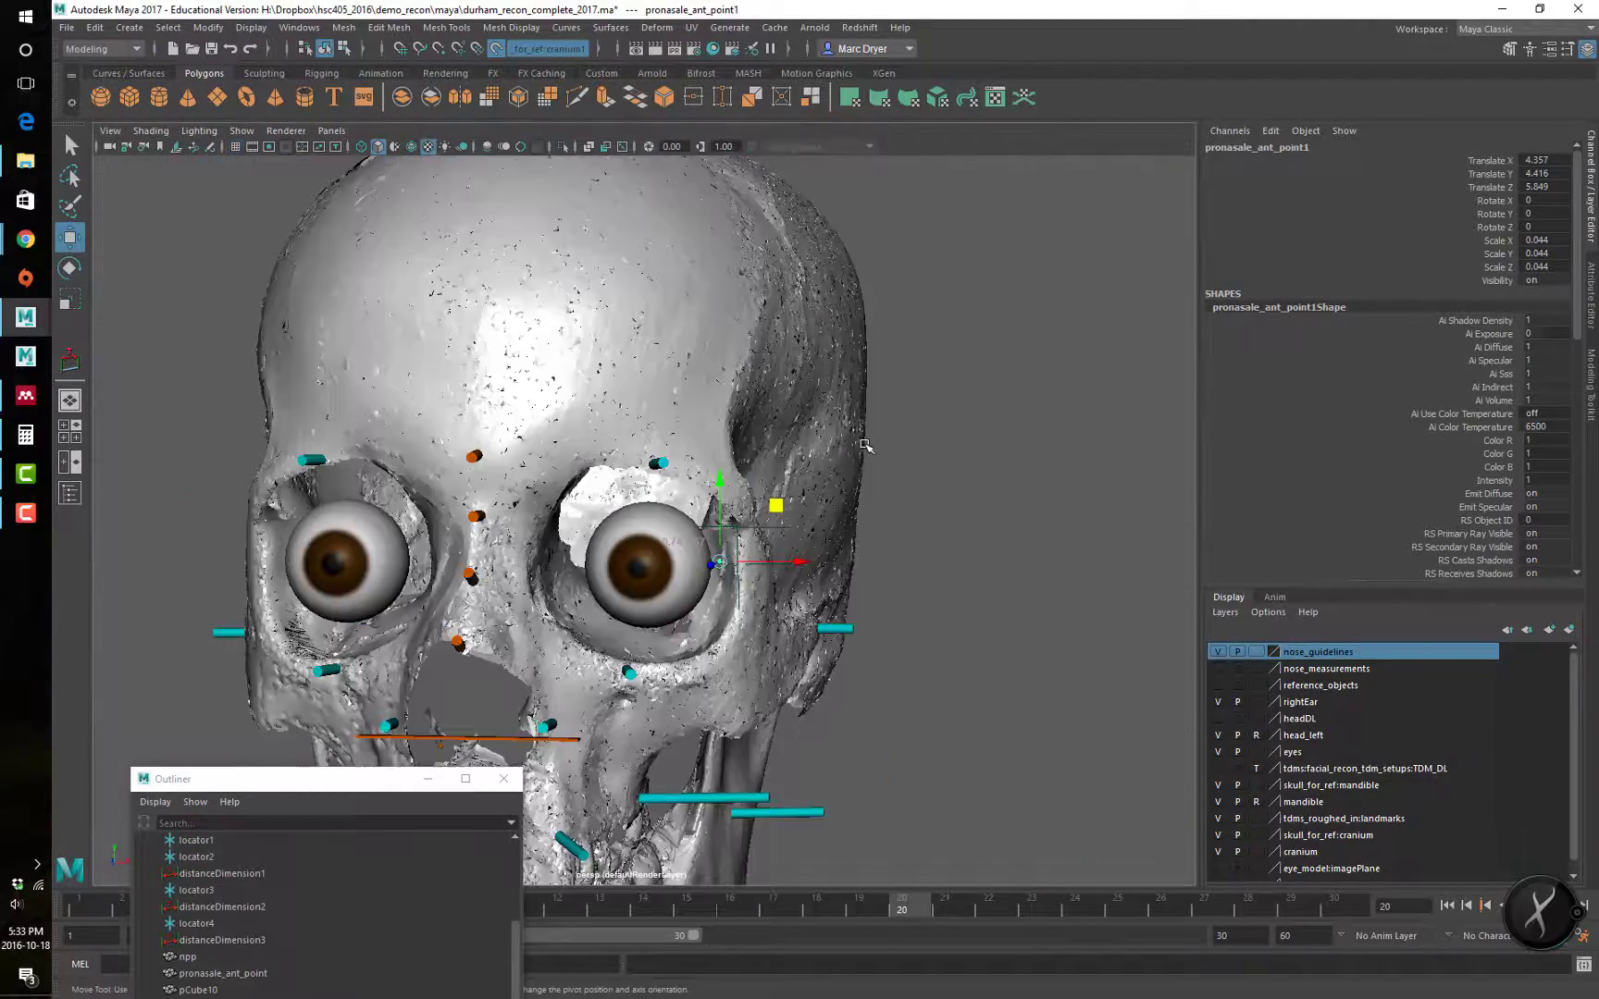
pyautogui.keyDown('alt'); pyautogui.moveTo(673, 516); pyautogui.dragTo(717, 546); pyautogui.keyUp('alt')
pyautogui.keyDown('alt'); pyautogui.moveTo(635, 534); pyautogui.dragTo(886, 529, button='right'); pyautogui.keyUp('alt')
pyautogui.keyDown('alt'); pyautogui.moveTo(886, 528); pyautogui.dragTo(725, 529); pyautogui.keyUp('alt')
pyautogui.scroll(6, 724, 528)
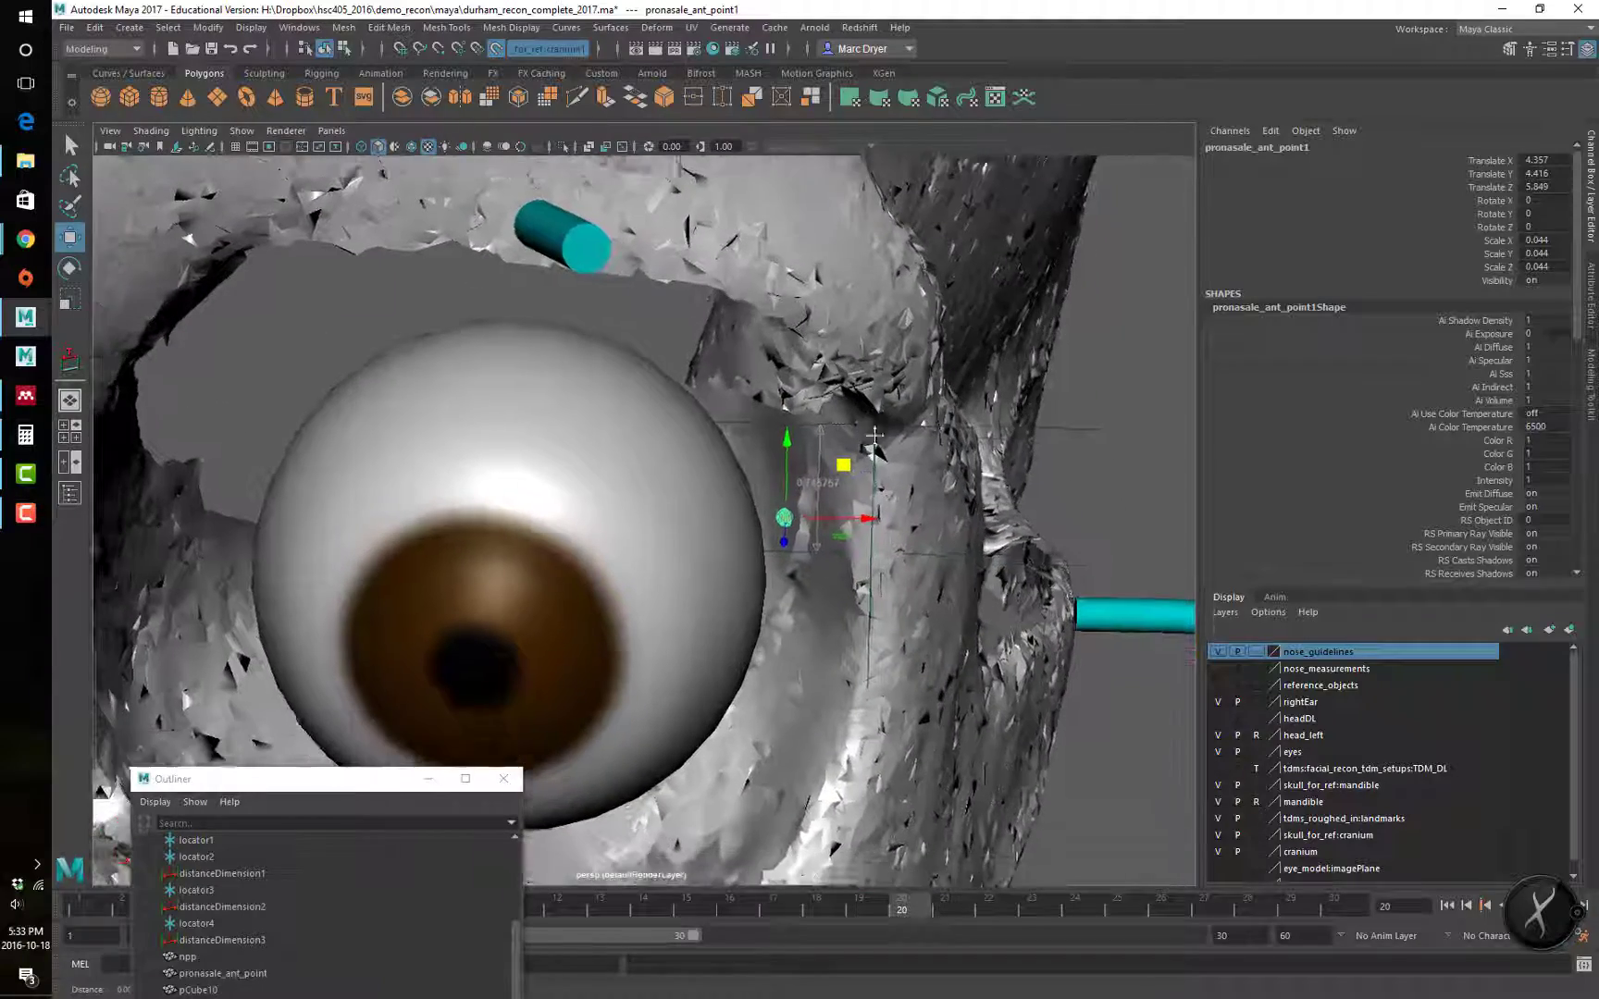
pyautogui.keyDown('alt'); pyautogui.moveTo(874, 435); pyautogui.dragTo(870, 429, button='middle'); pyautogui.keyUp('alt')
pyautogui.moveTo(791, 517); pyautogui.dragTo(857, 509)
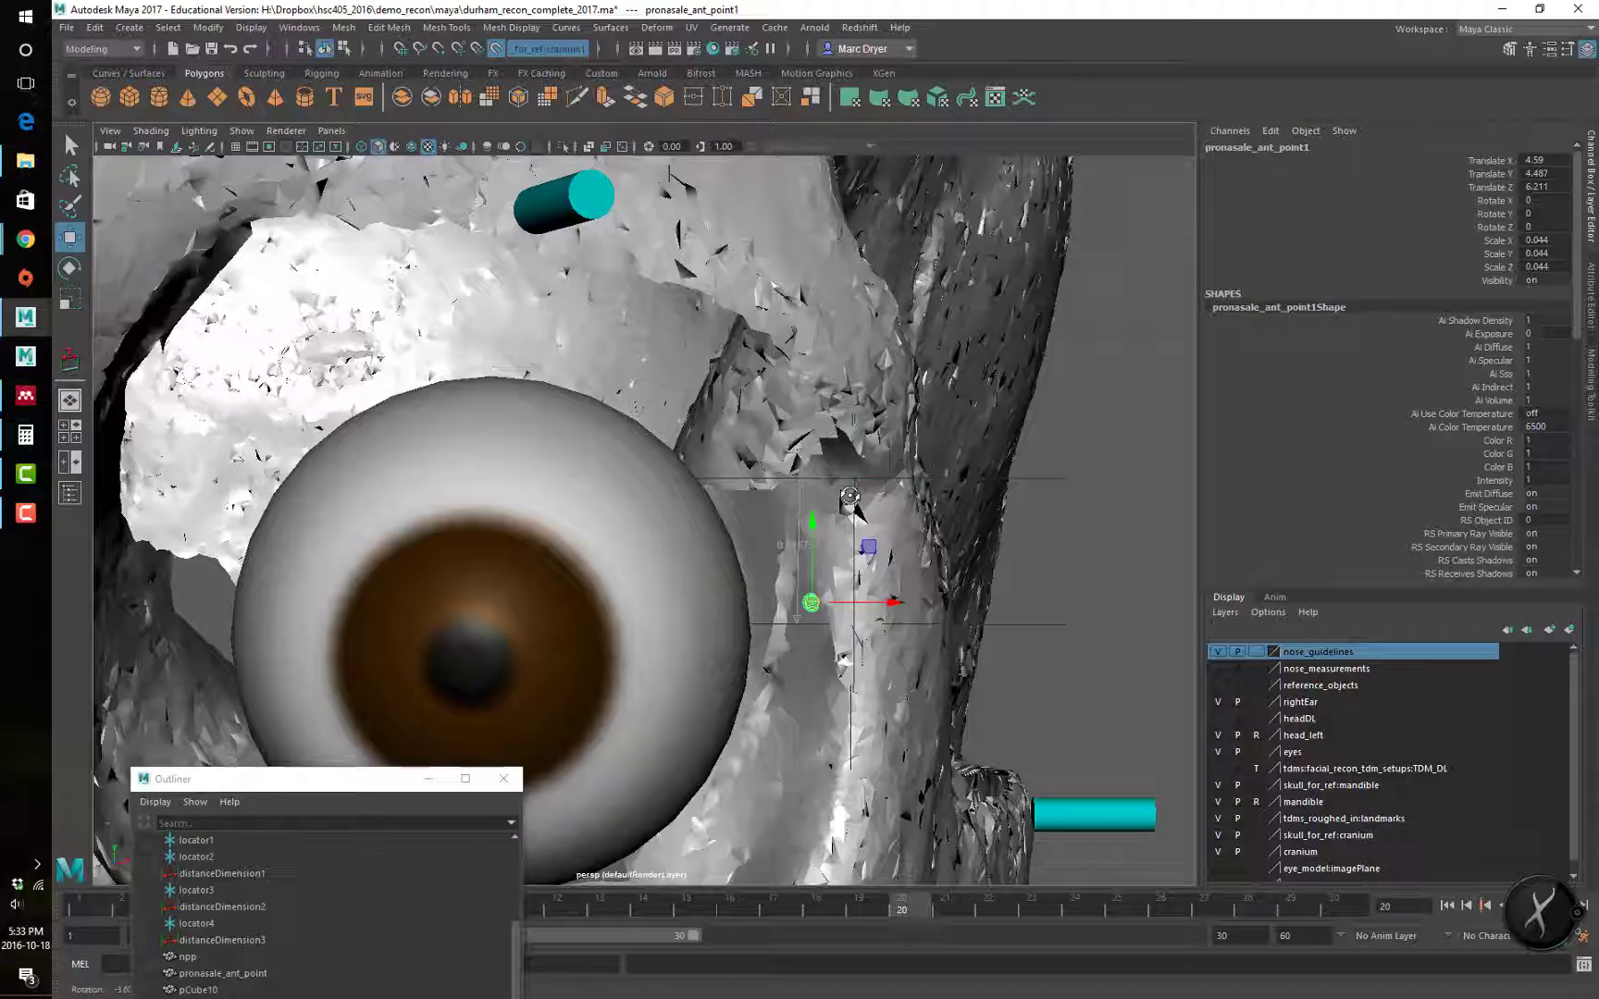
pyautogui.keyDown('alt'); pyautogui.moveTo(857, 509); pyautogui.dragTo(861, 497, button='middle'); pyautogui.keyUp('alt')
pyautogui.keyDown('alt'); pyautogui.moveTo(859, 497); pyautogui.dragTo(810, 504); pyautogui.keyUp('alt')
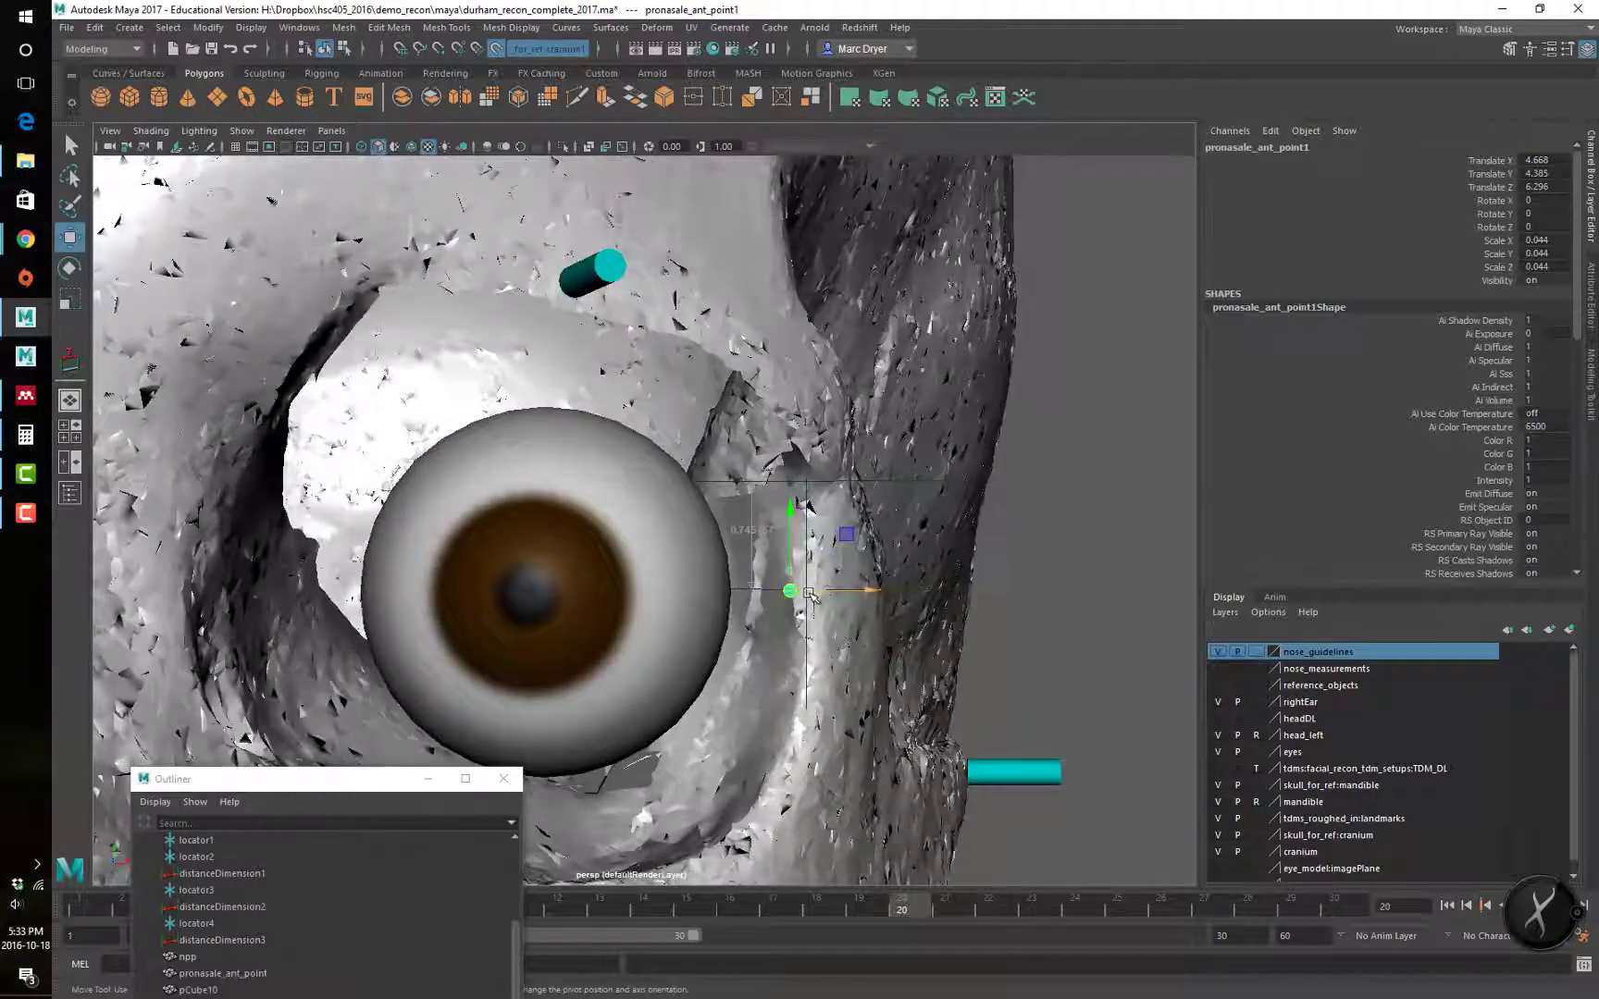
# Step: In the front view, measure with the Distance Tool down from the suture on the right socket's outer rim, placing the locators about 1.34 units apart
pyautogui.keyDown('alt'); pyautogui.moveTo(811, 504); pyautogui.dragTo(316, 523, button='right'); pyautogui.keyUp('alt')
pyautogui.keyDown('alt'); pyautogui.moveTo(315, 523); pyautogui.dragTo(651, 505, button='middle'); pyautogui.keyUp('alt')
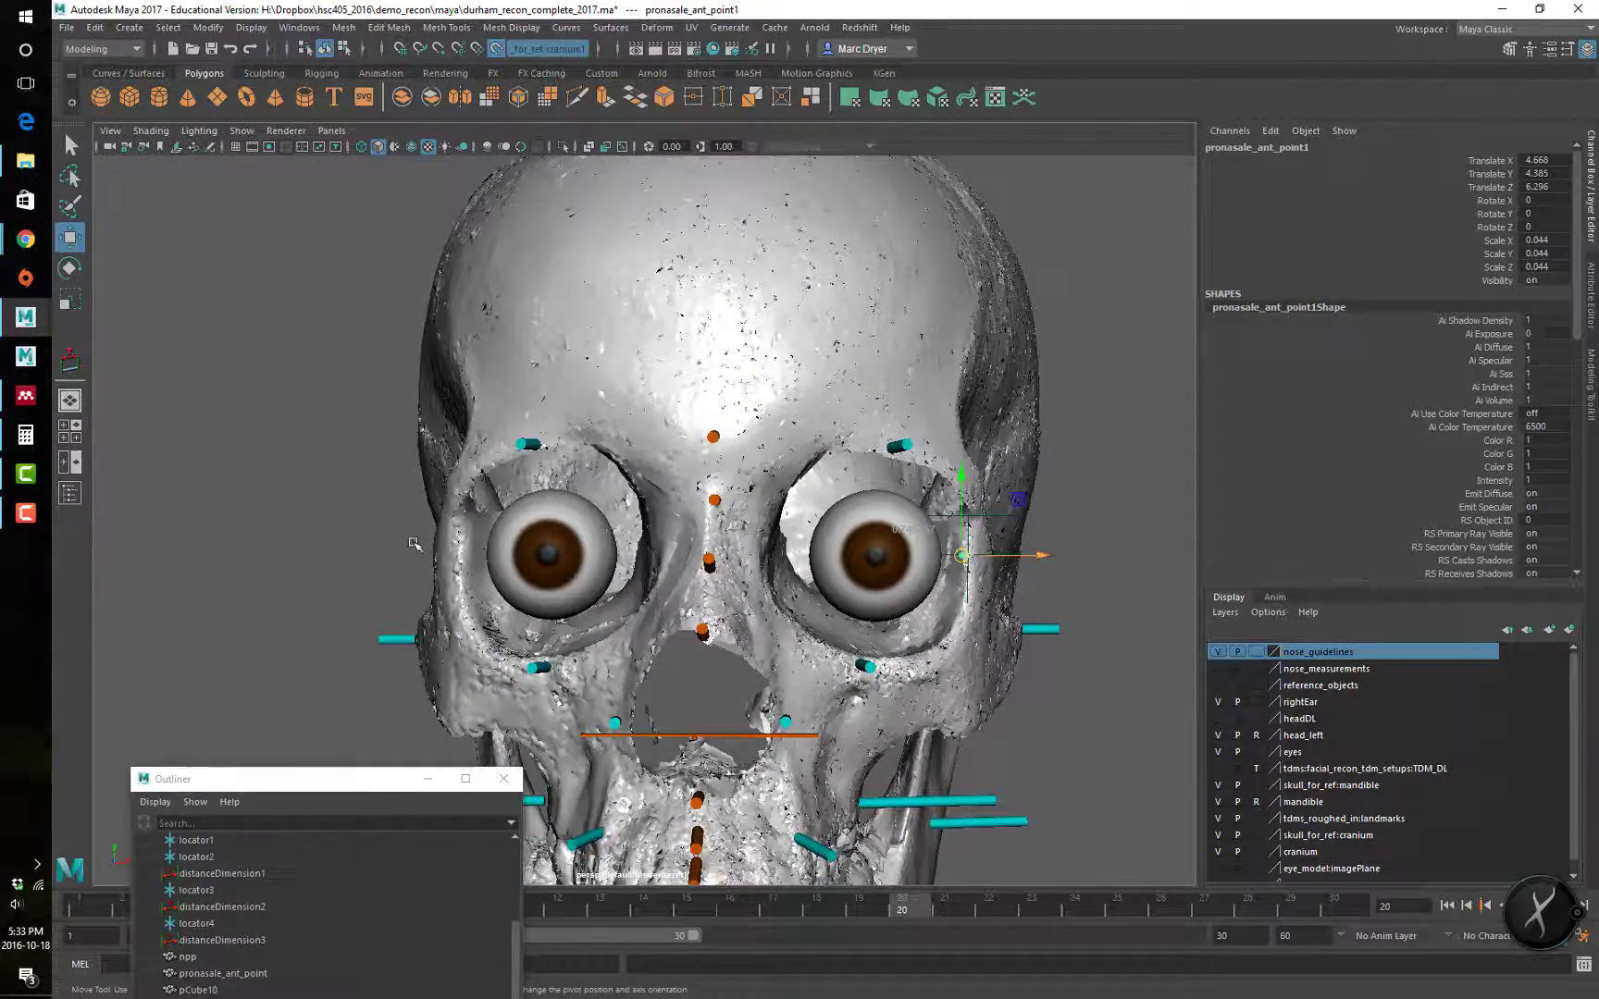
pyautogui.press('space')
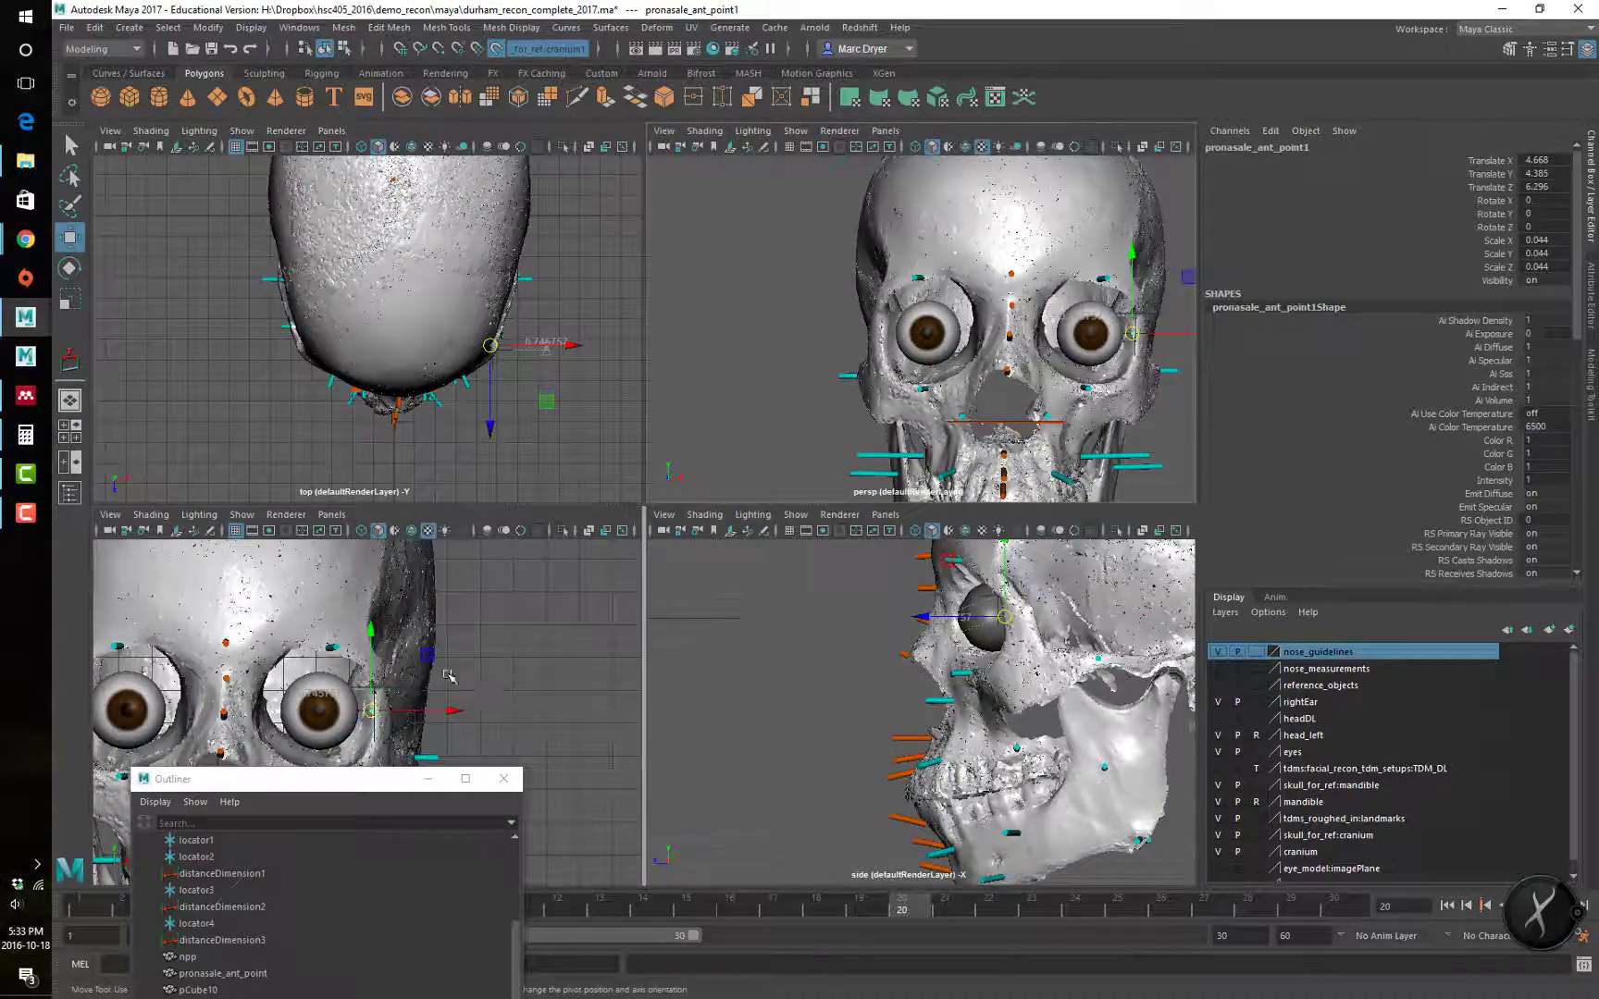
pyautogui.press('space')
pyautogui.scroll(2, 648, 514)
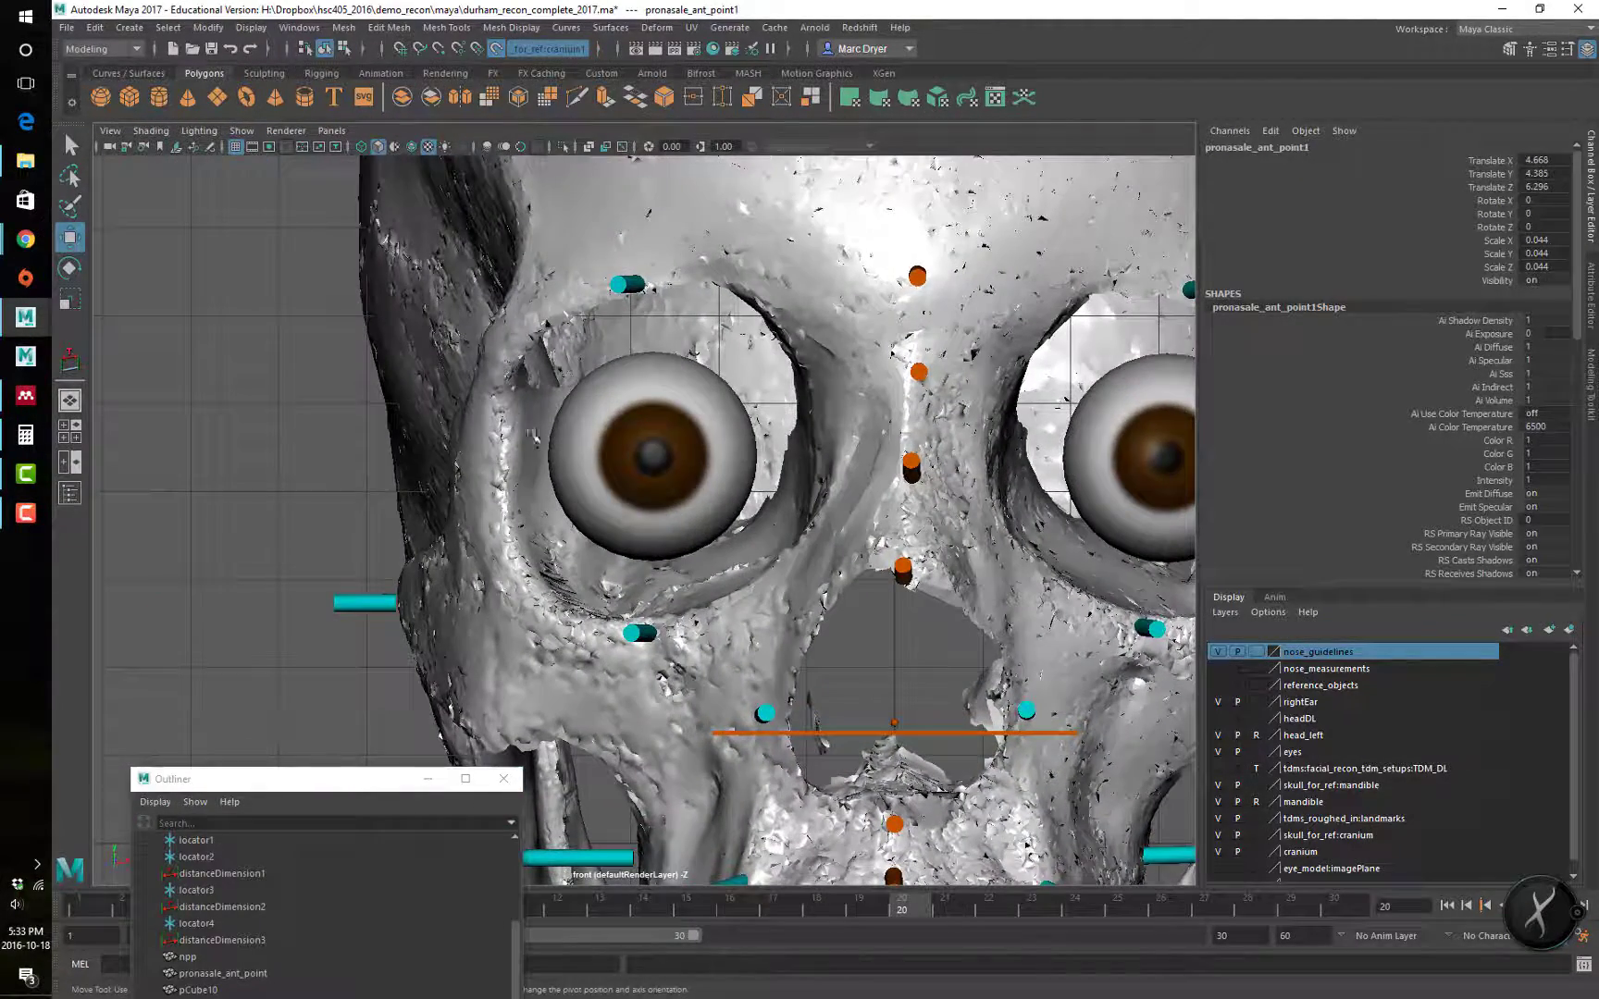
pyautogui.scroll(-4, 605, 405)
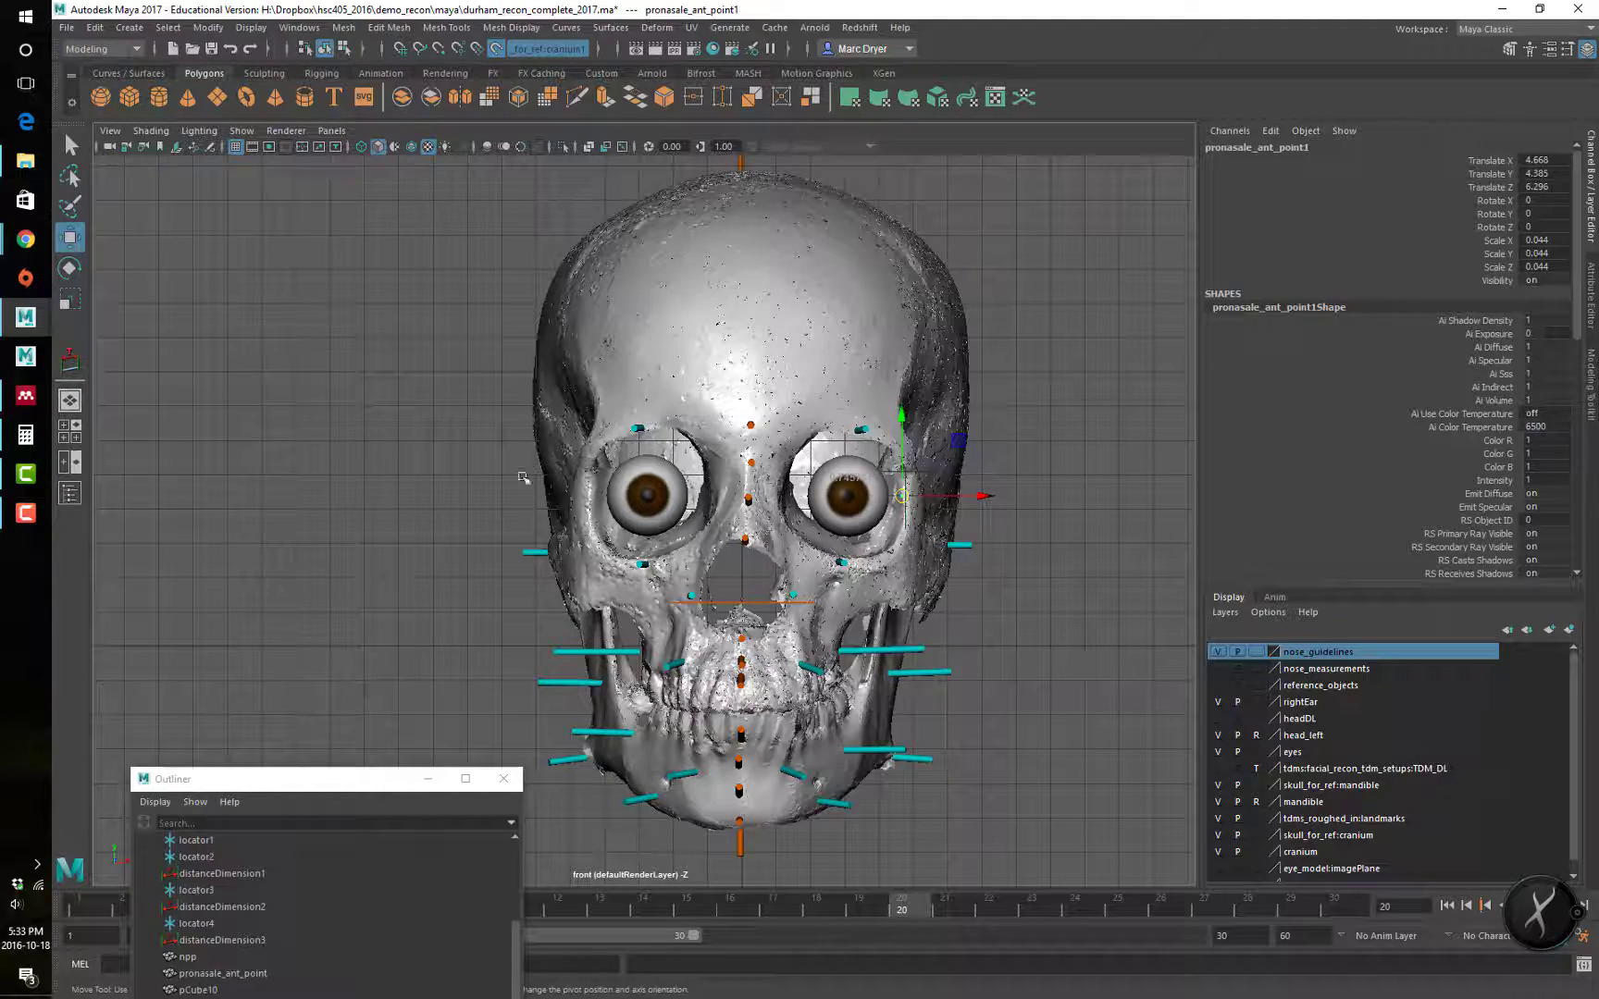
pyautogui.scroll(4, 523, 477)
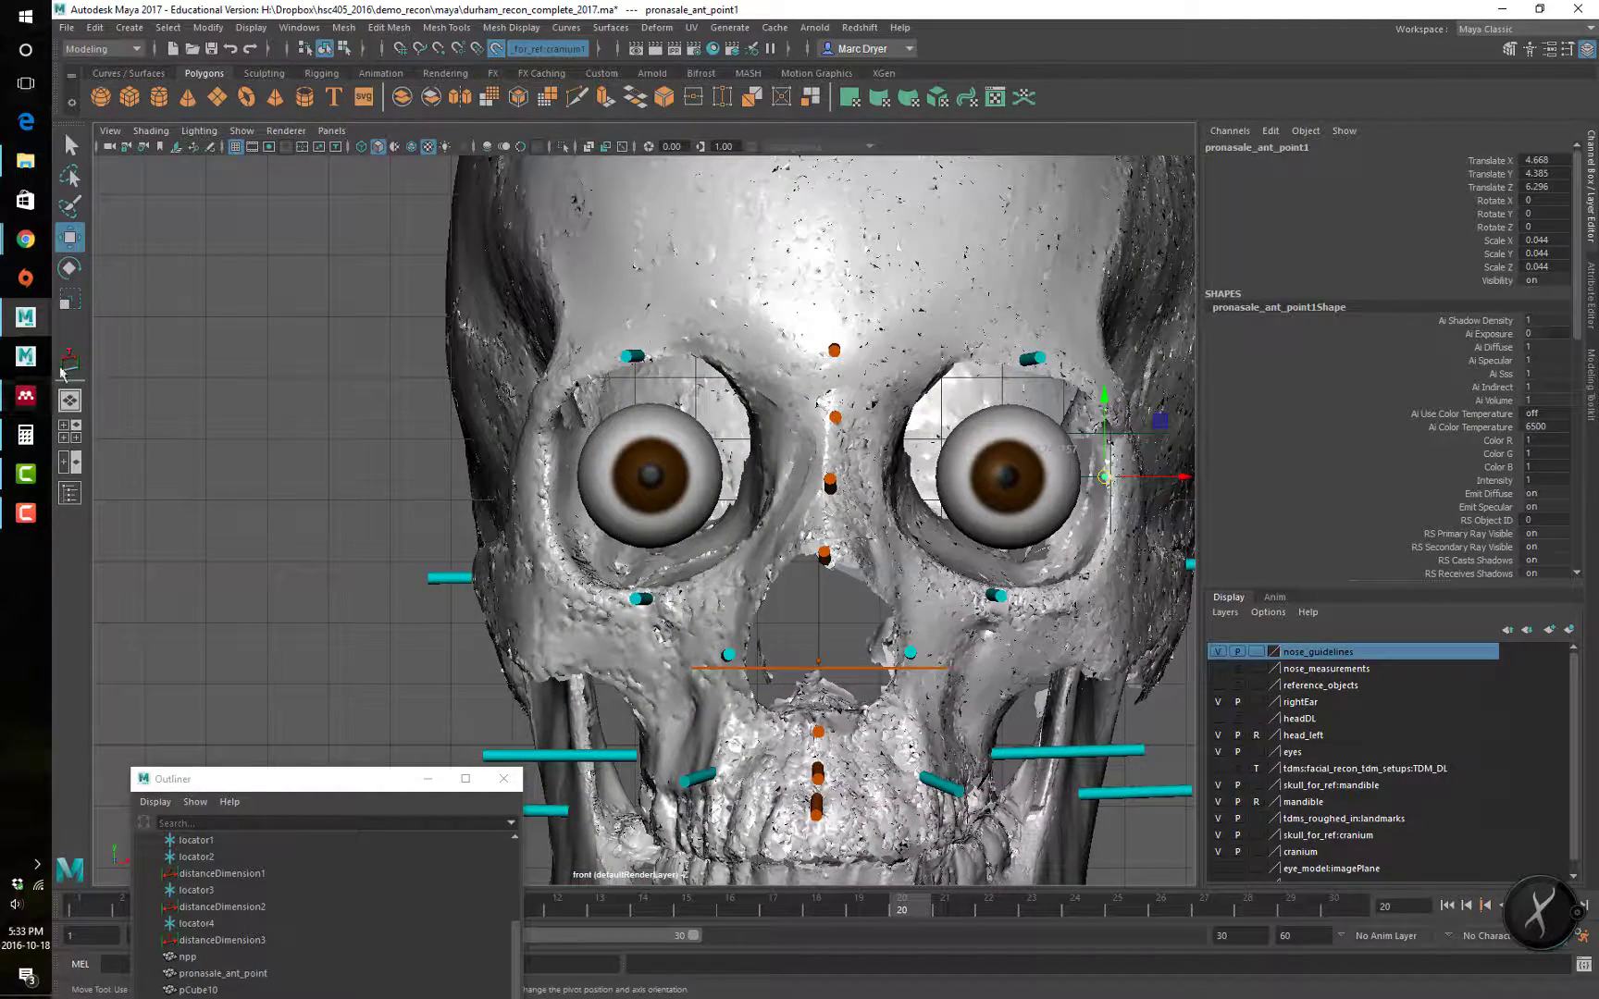
pyautogui.click(67, 363)
pyautogui.click(542, 426)
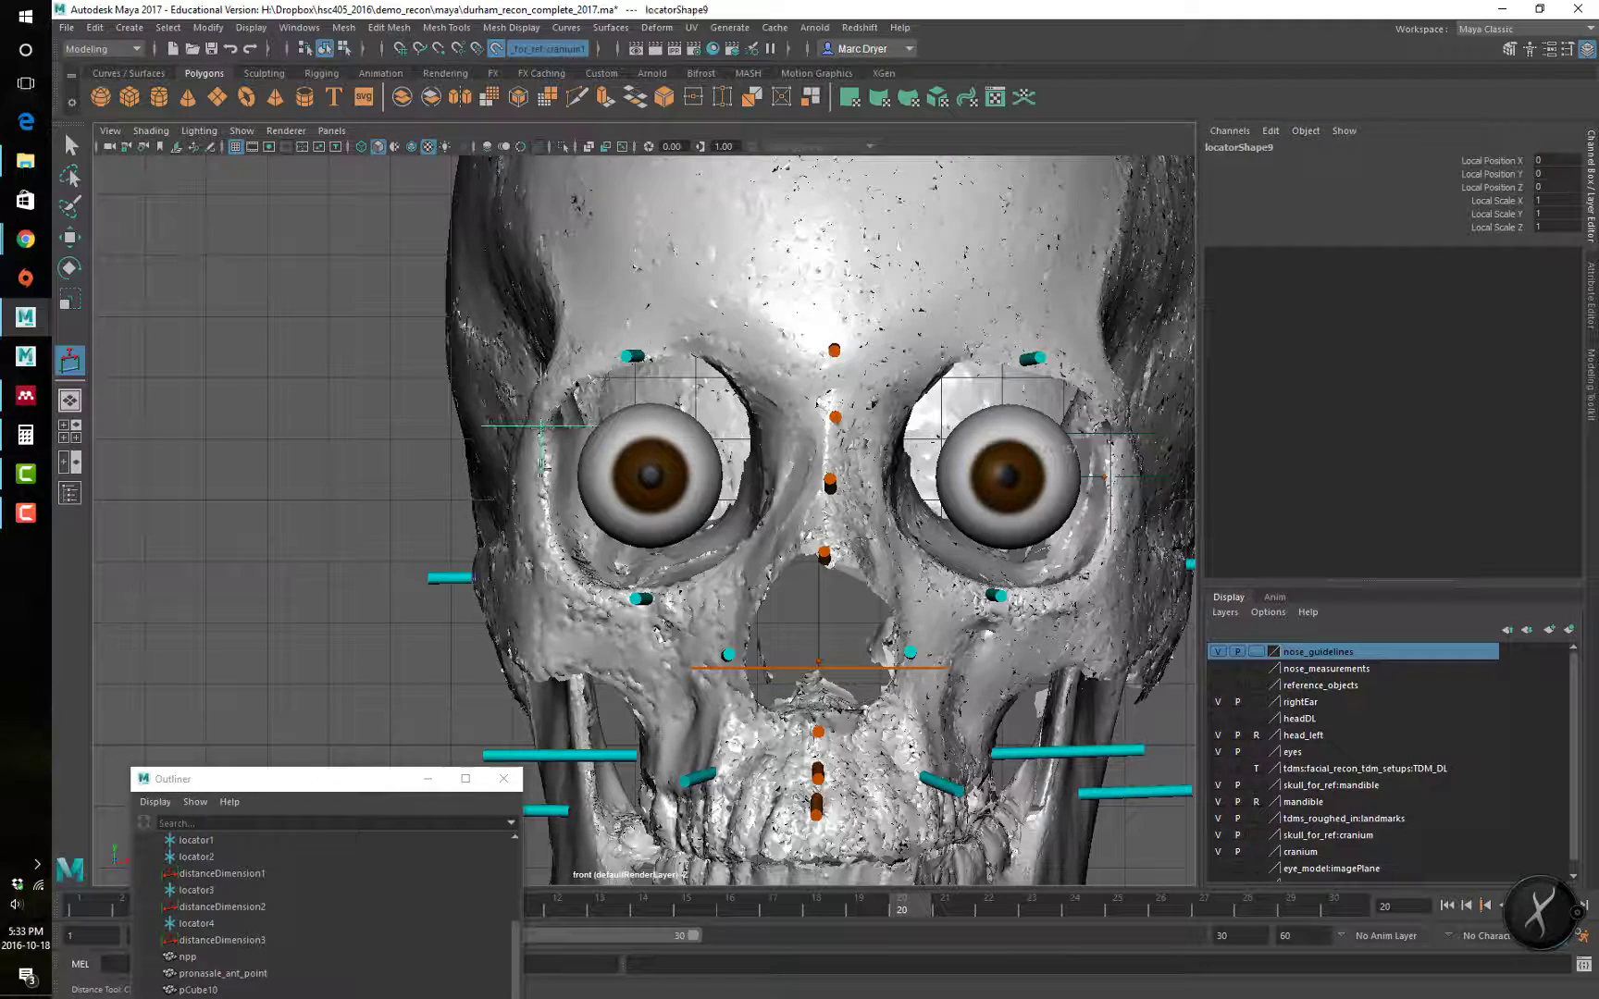
pyautogui.click(542, 503)
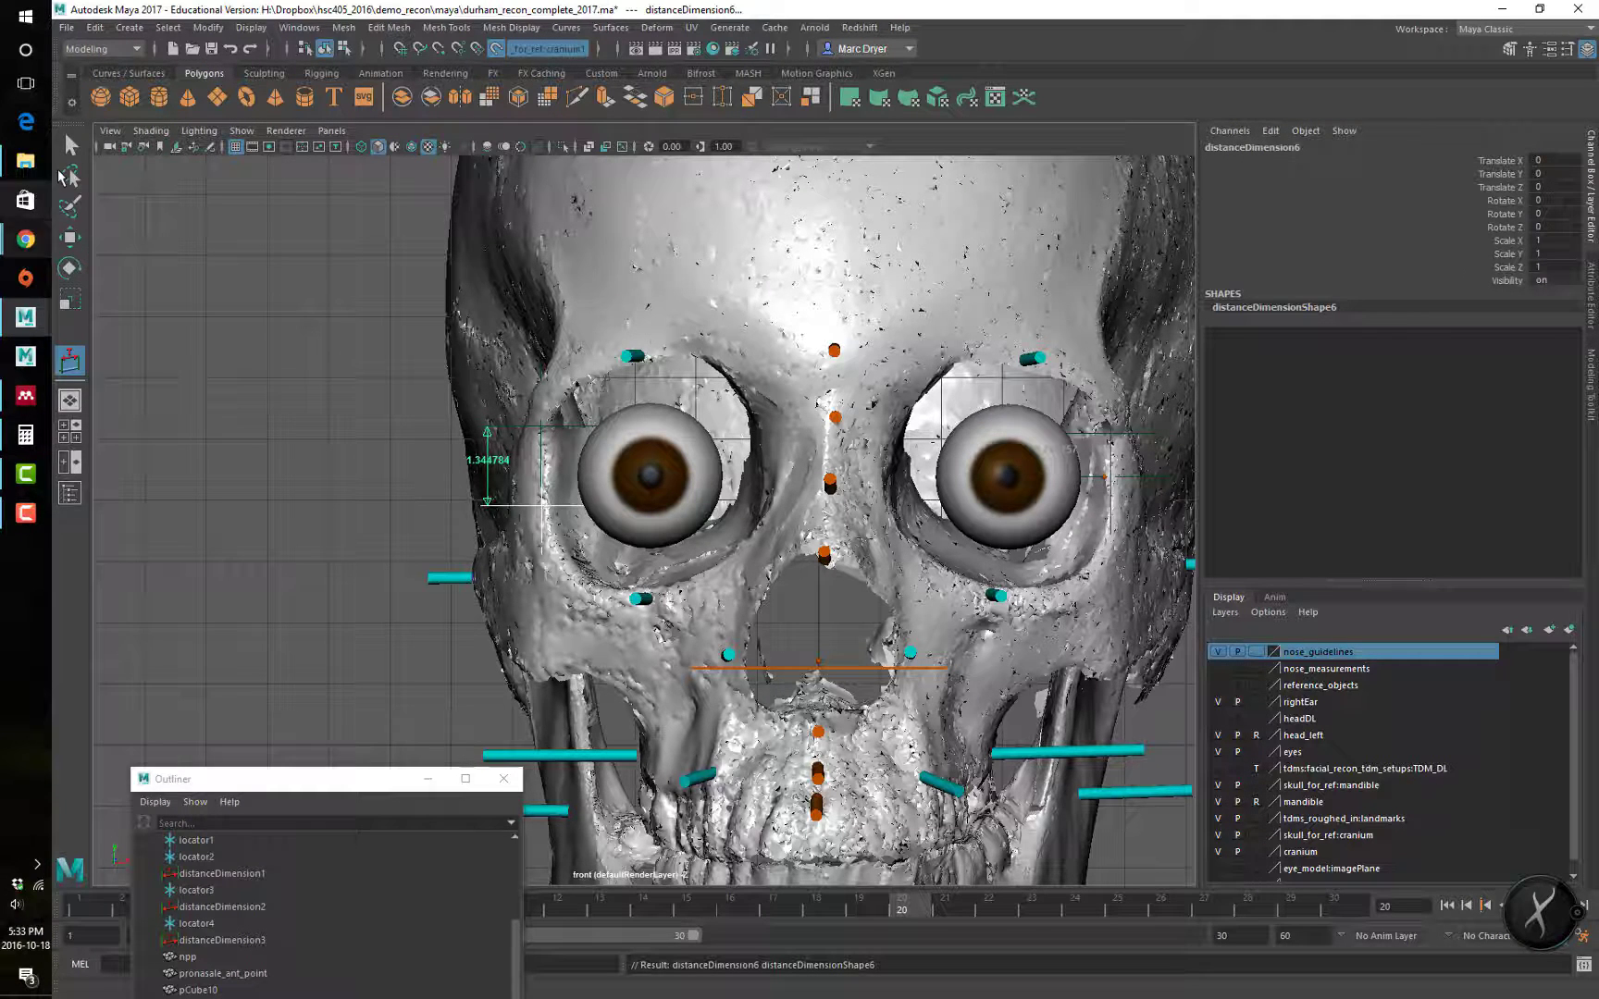
pyautogui.press('q')
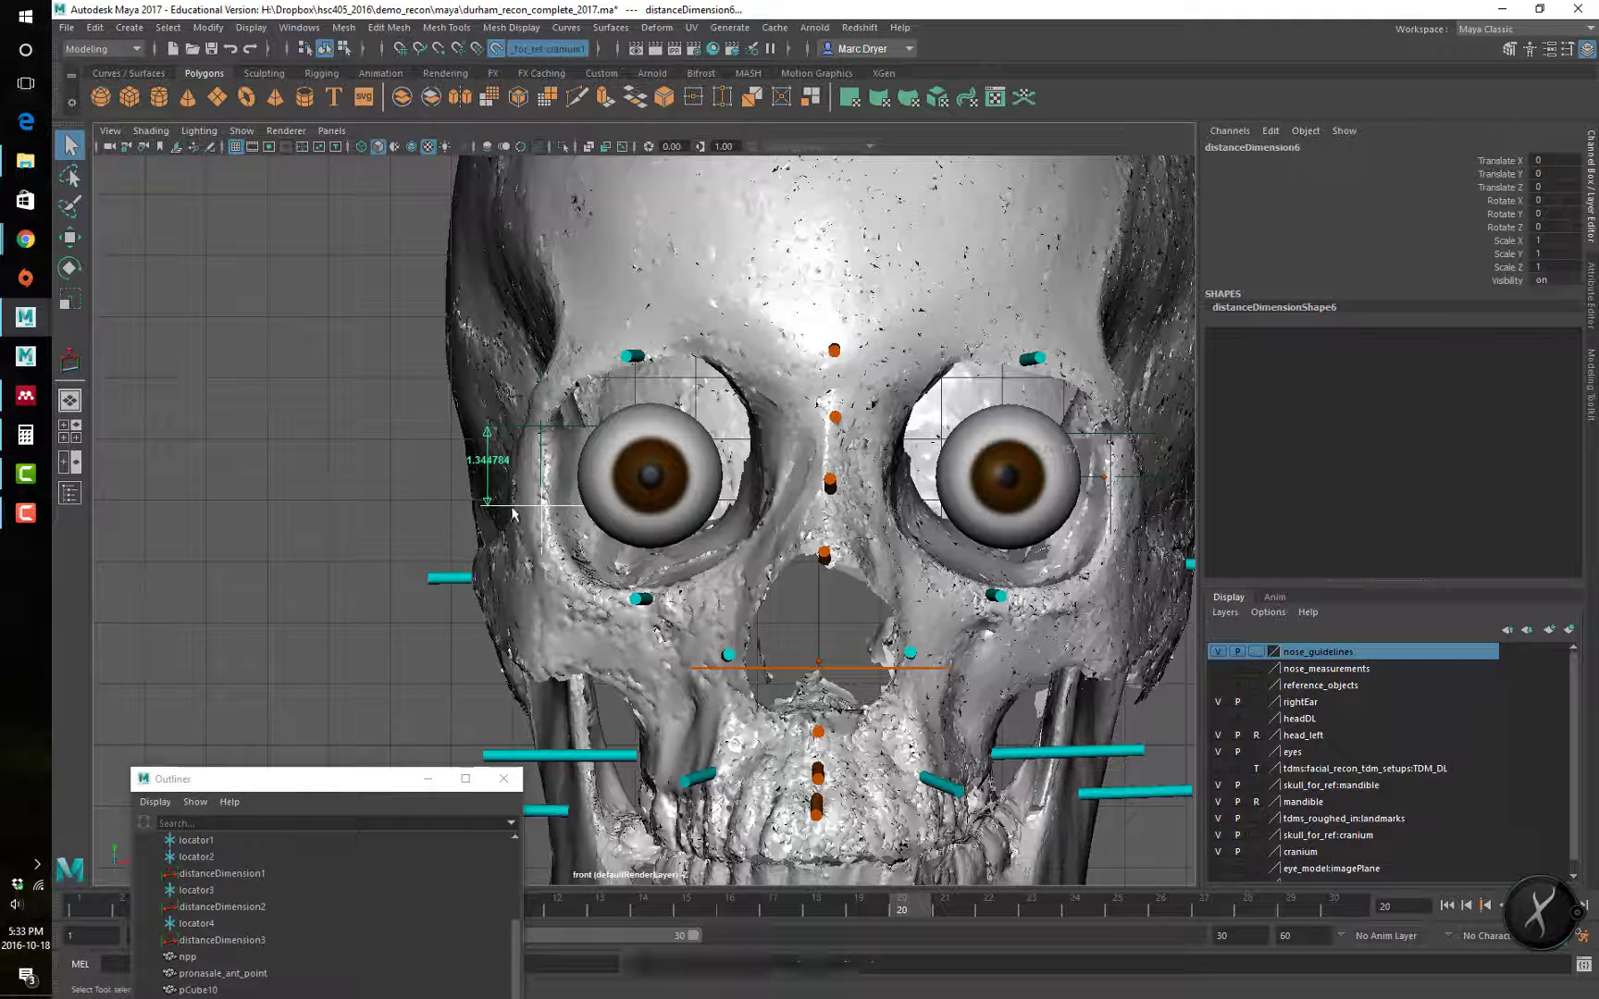
# Step: Raise the lower locator on the right socket along Y to about 4.54, leaving about 0.75 units between the two locators
pyautogui.click(535, 510)
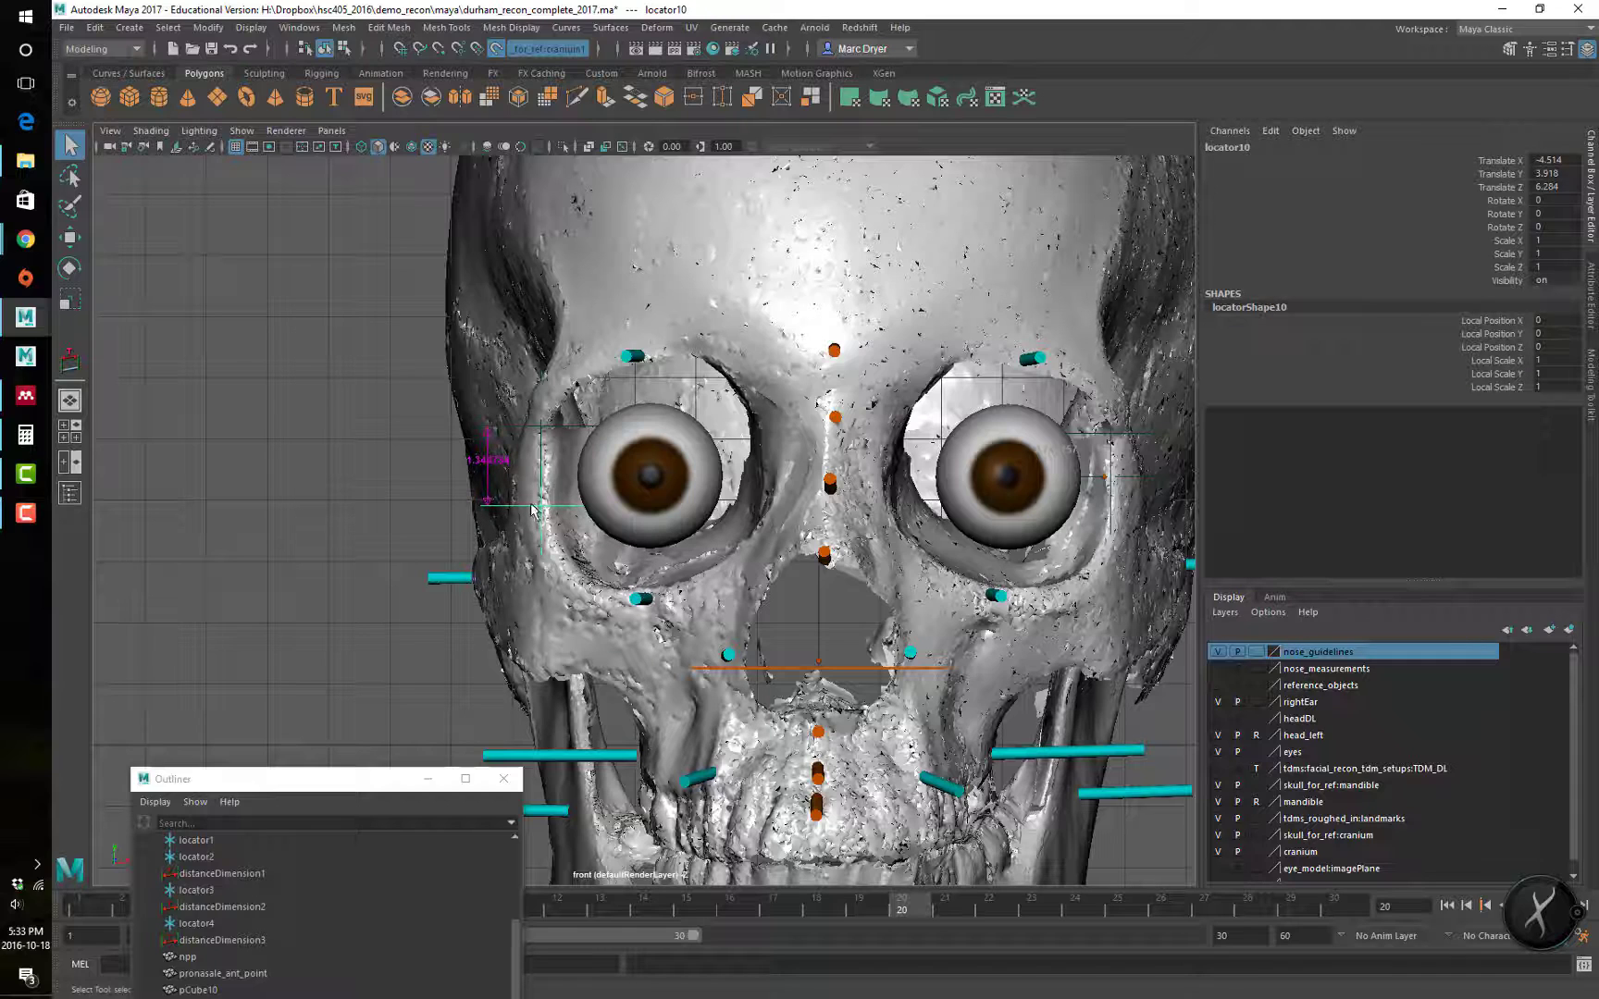
pyautogui.press('w')
pyautogui.moveTo(542, 468); pyautogui.dragTo(541, 439)
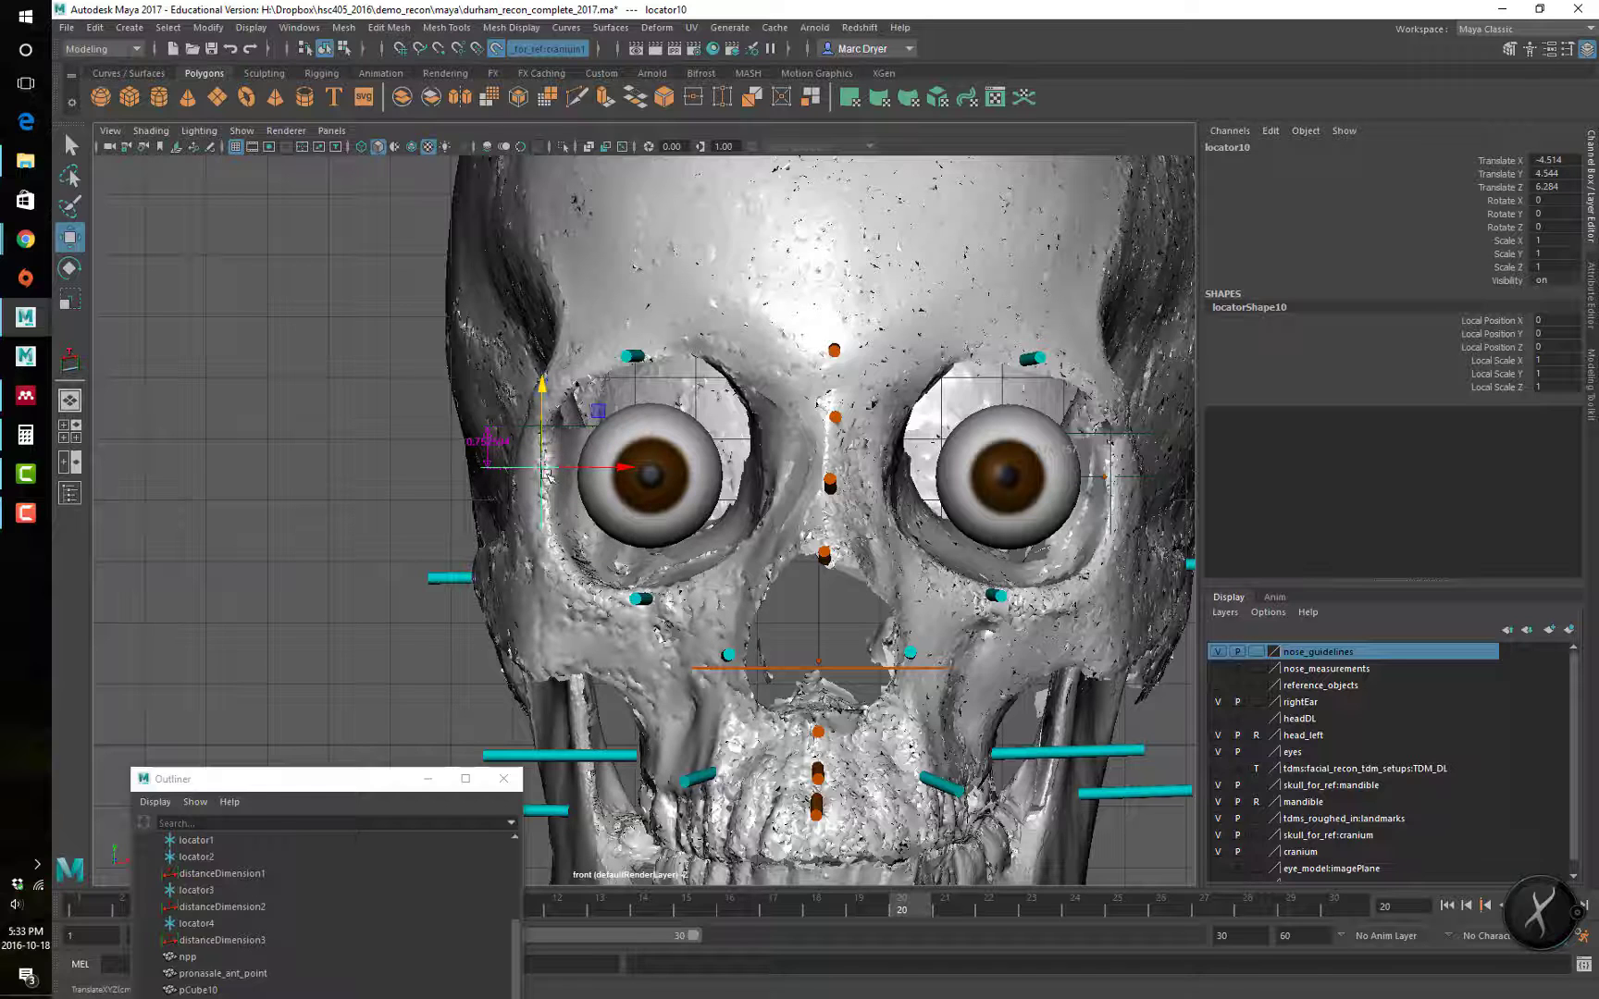
# Step: Duplicate the left outer-rim marker and move the copy beside the right socket's lower locator, at about X -4.46, Y 4.53, Z 6.33
pyautogui.click(1102, 479)
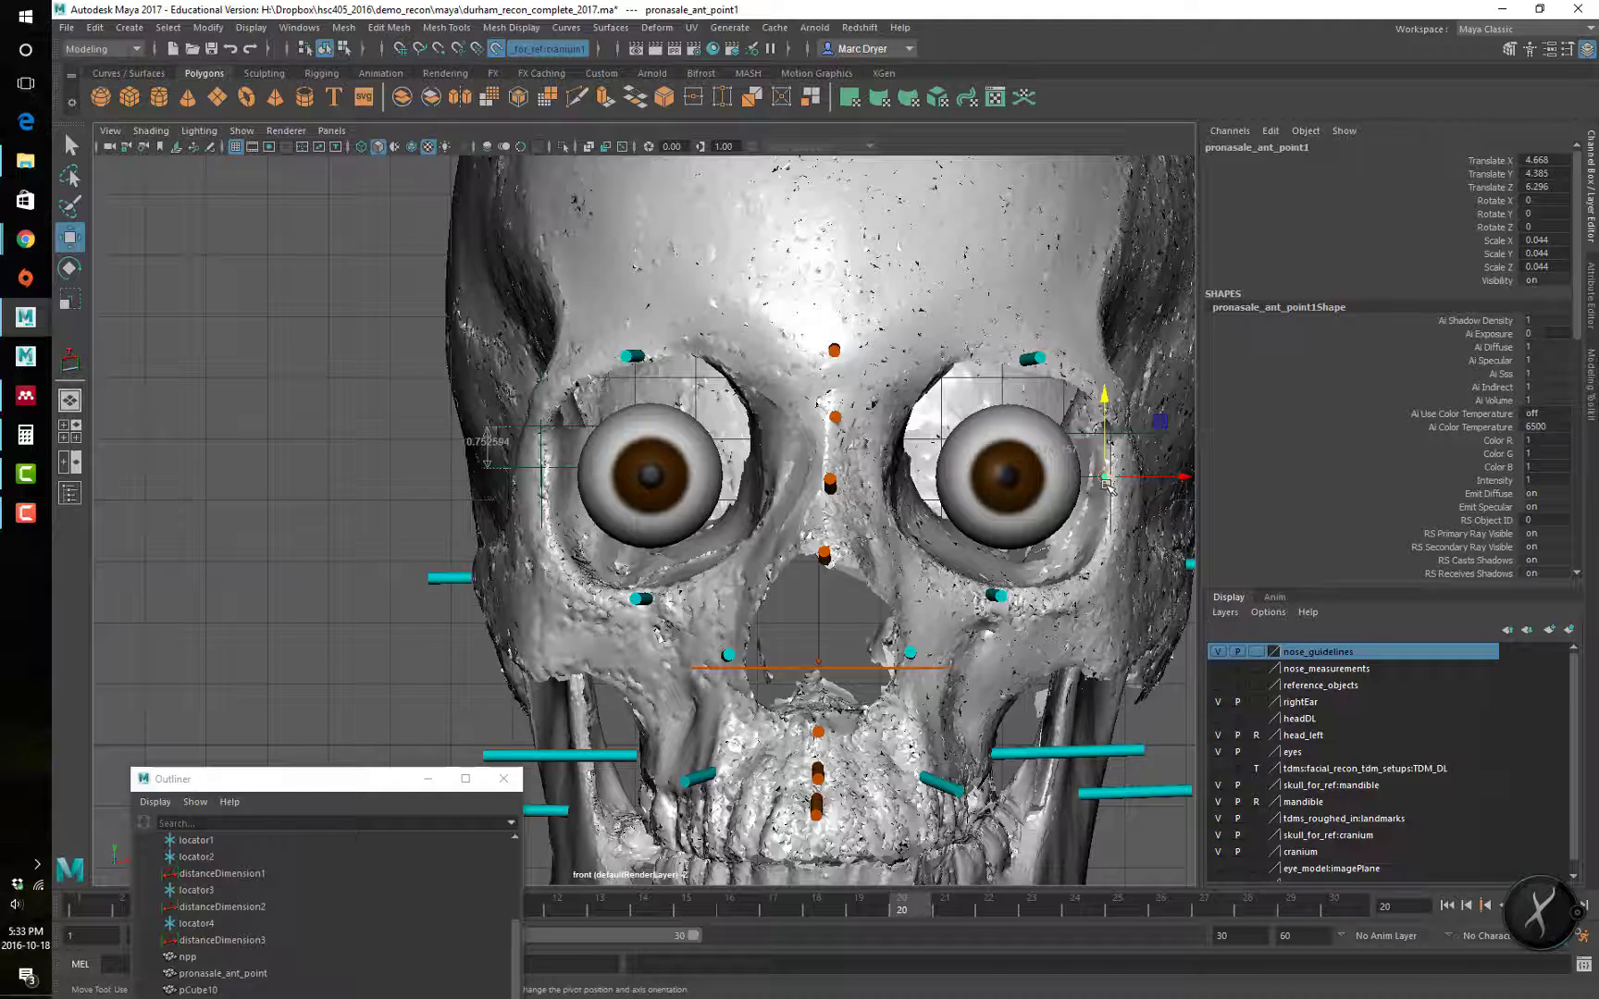
pyautogui.hotkey('ctrl', 'd')
pyautogui.moveTo(1134, 478); pyautogui.dragTo(550, 481)
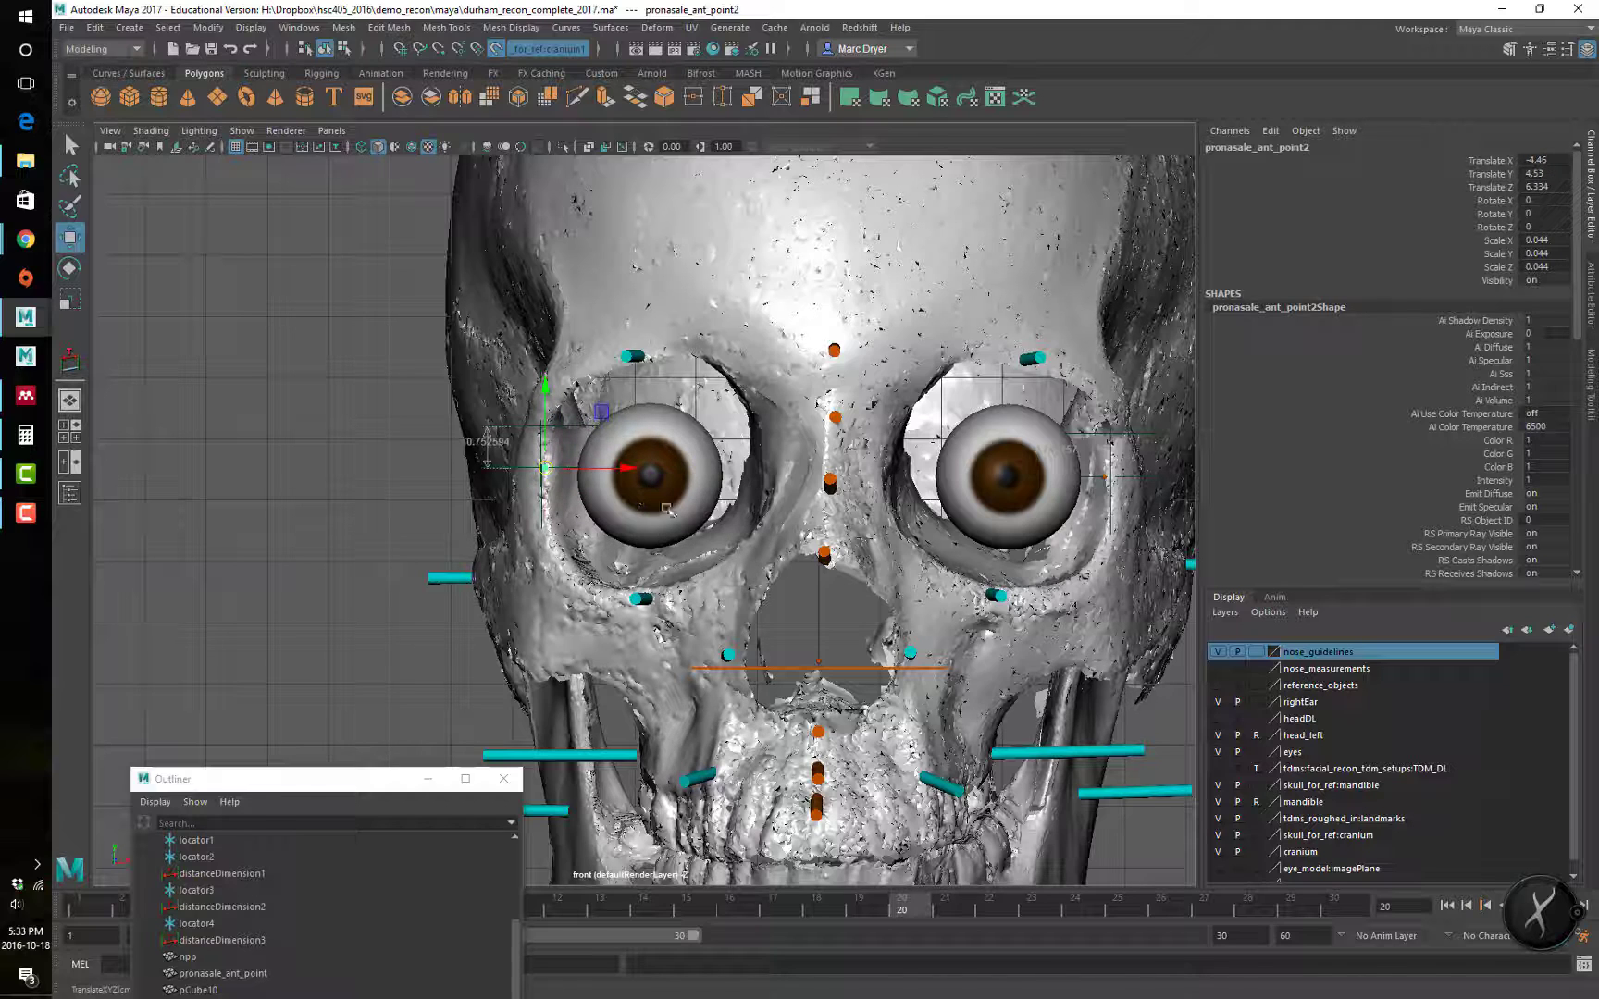
# Step: Move the right socket's marker onto the inner surface of the outer orbital wall, at about X -4.28, Y 4.41, Z 6.22
pyautogui.press('space')
pyautogui.press('space')
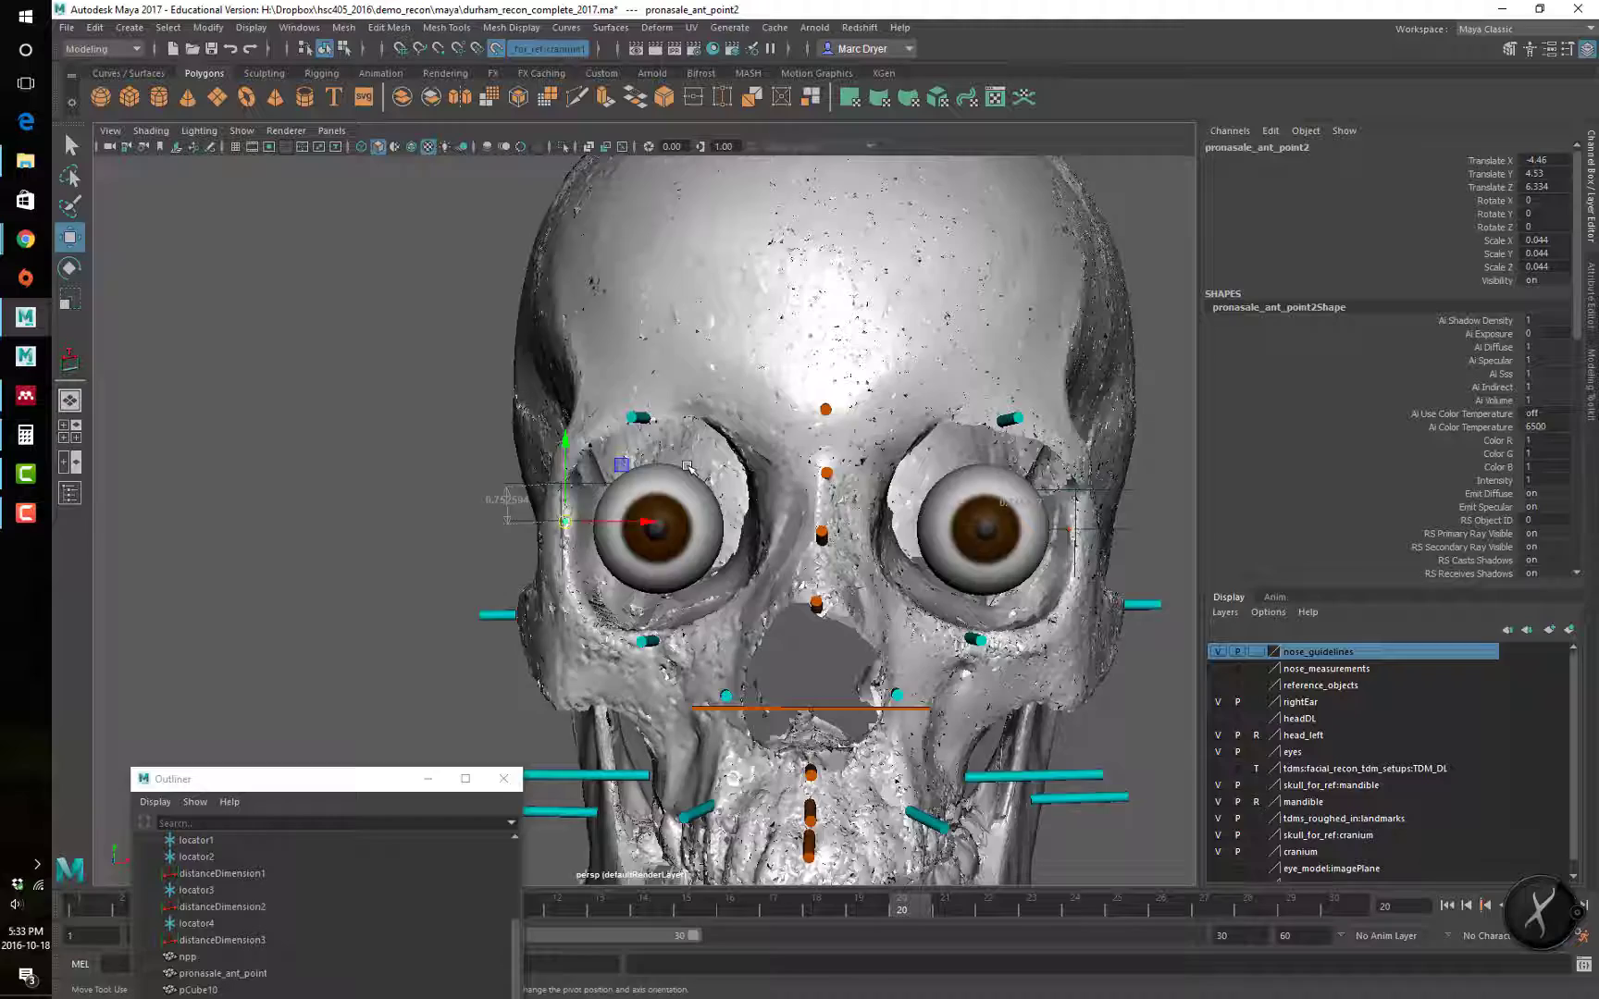
pyautogui.keyDown('alt'); pyautogui.moveTo(687, 466); pyautogui.dragTo(561, 502); pyautogui.keyUp('alt')
pyautogui.keyDown('alt'); pyautogui.moveTo(561, 503); pyautogui.dragTo(818, 862, button='right'); pyautogui.keyUp('alt')
pyautogui.keyDown('alt'); pyautogui.moveTo(752, 472); pyautogui.dragTo(714, 467); pyautogui.keyUp('alt')
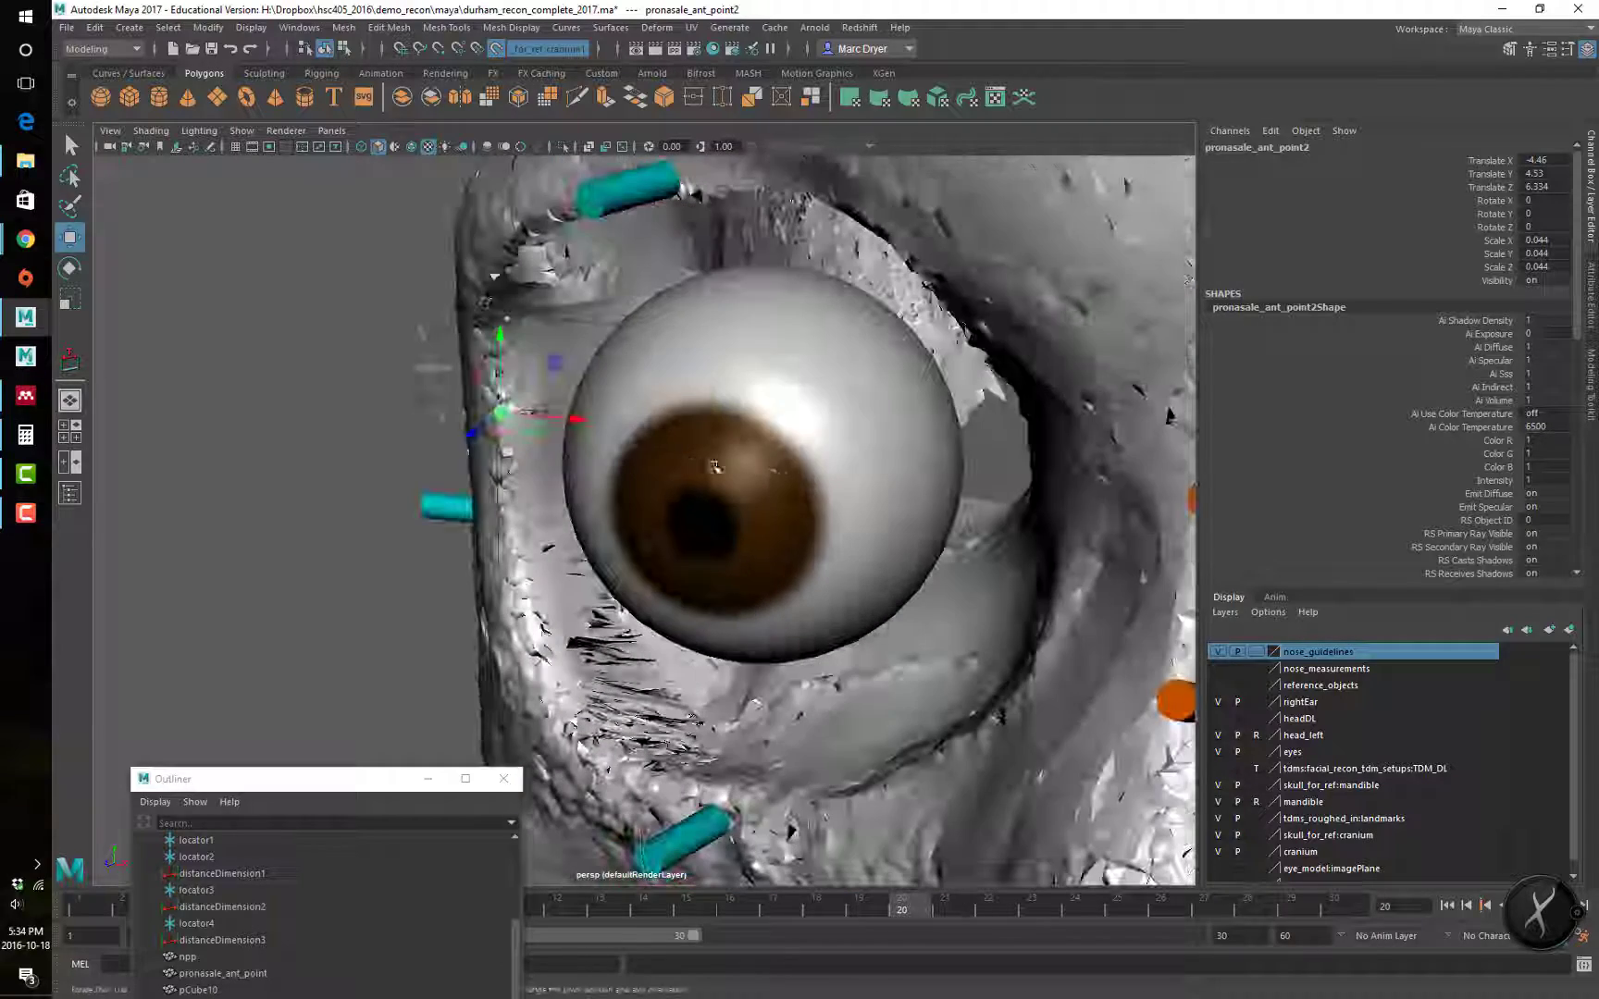
pyautogui.press('d')
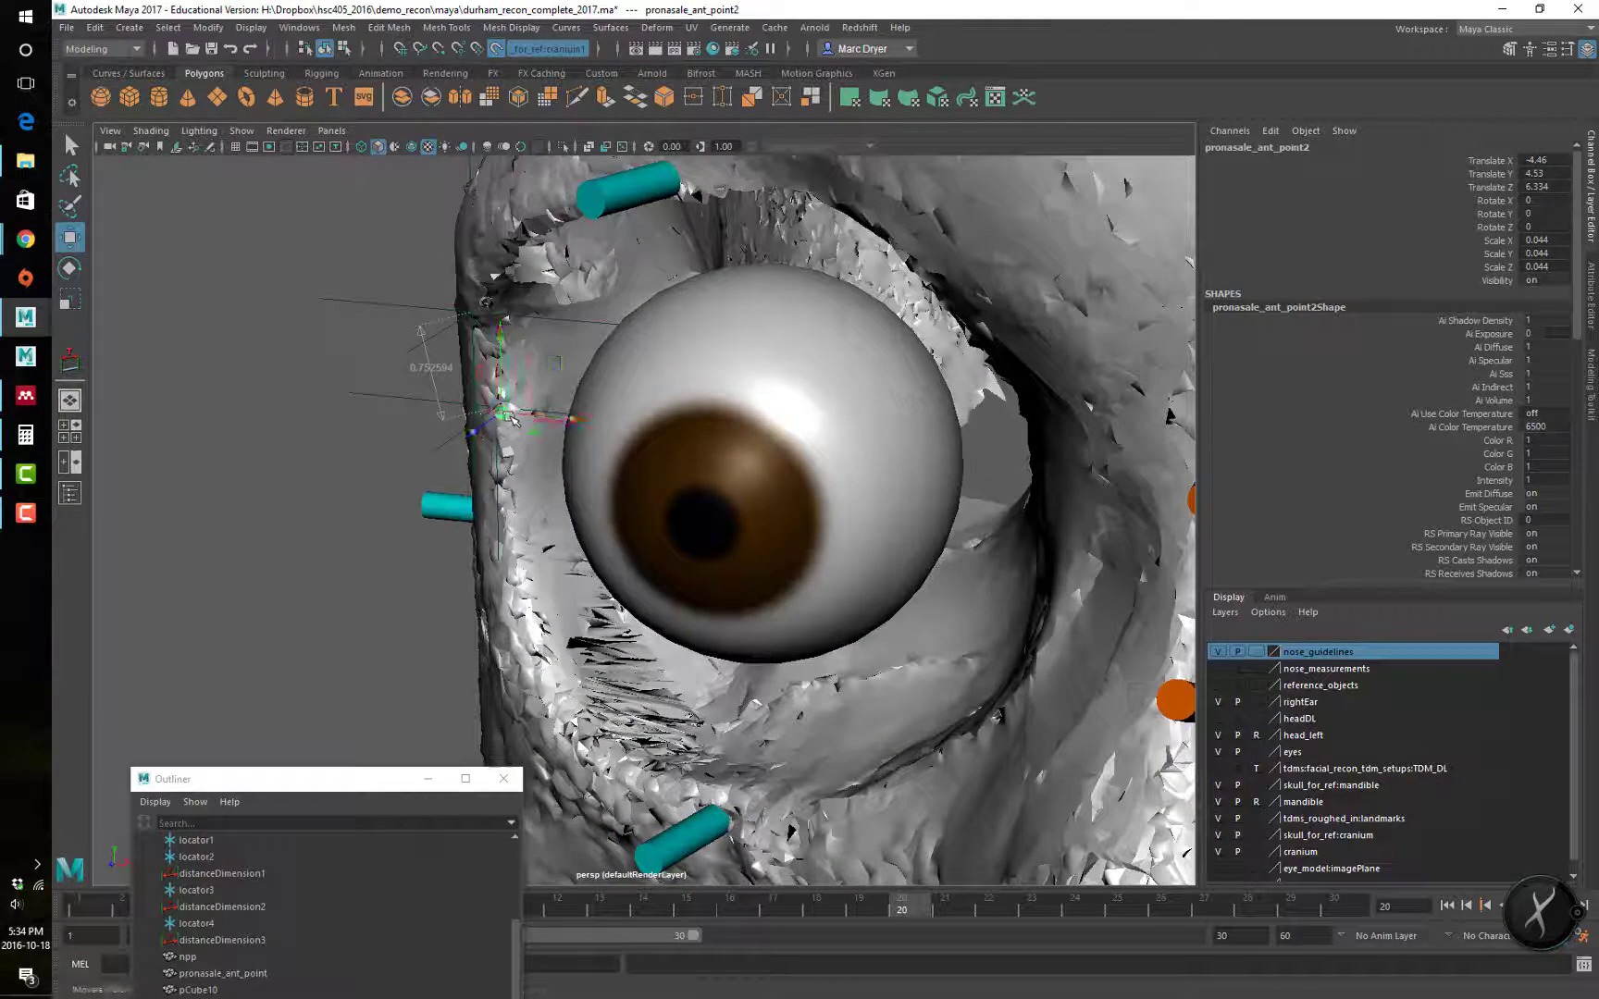
pyautogui.moveTo(521, 415)
pyautogui.keyDown('alt'); pyautogui.mouseDown()
pyautogui.moveTo(575, 407)
pyautogui.moveTo(542, 394)
pyautogui.mouseUp(); pyautogui.keyUp('alt')
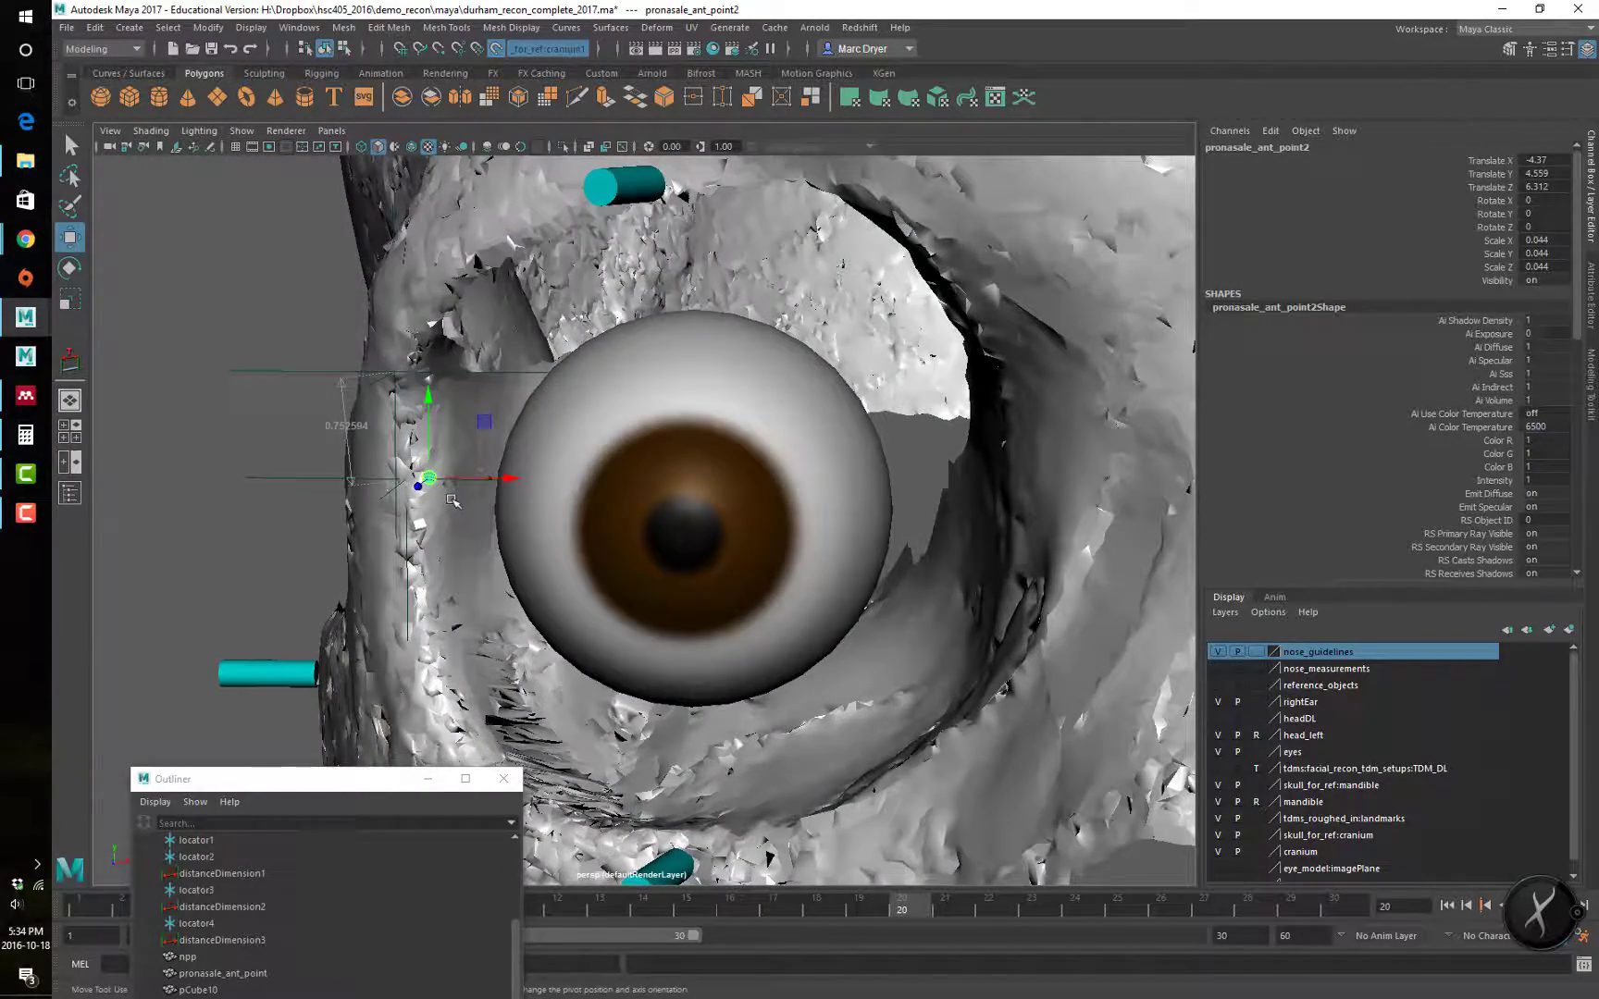
pyautogui.keyDown('alt'); pyautogui.moveTo(452, 501); pyautogui.dragTo(540, 466); pyautogui.keyUp('alt')
# Step: Nudge the left socket's outer marker slightly inward along the orbital wall, to about X 4.64, Y 4.40, Z 6.26
pyautogui.keyDown('alt'); pyautogui.moveTo(540, 466); pyautogui.dragTo(435, 466, button='right'); pyautogui.keyUp('alt')
pyautogui.keyDown('alt'); pyautogui.moveTo(611, 467); pyautogui.dragTo(138, 460, button='middle'); pyautogui.keyUp('alt')
pyautogui.keyDown('alt'); pyautogui.moveTo(747, 489); pyautogui.dragTo(667, 492); pyautogui.keyUp('alt')
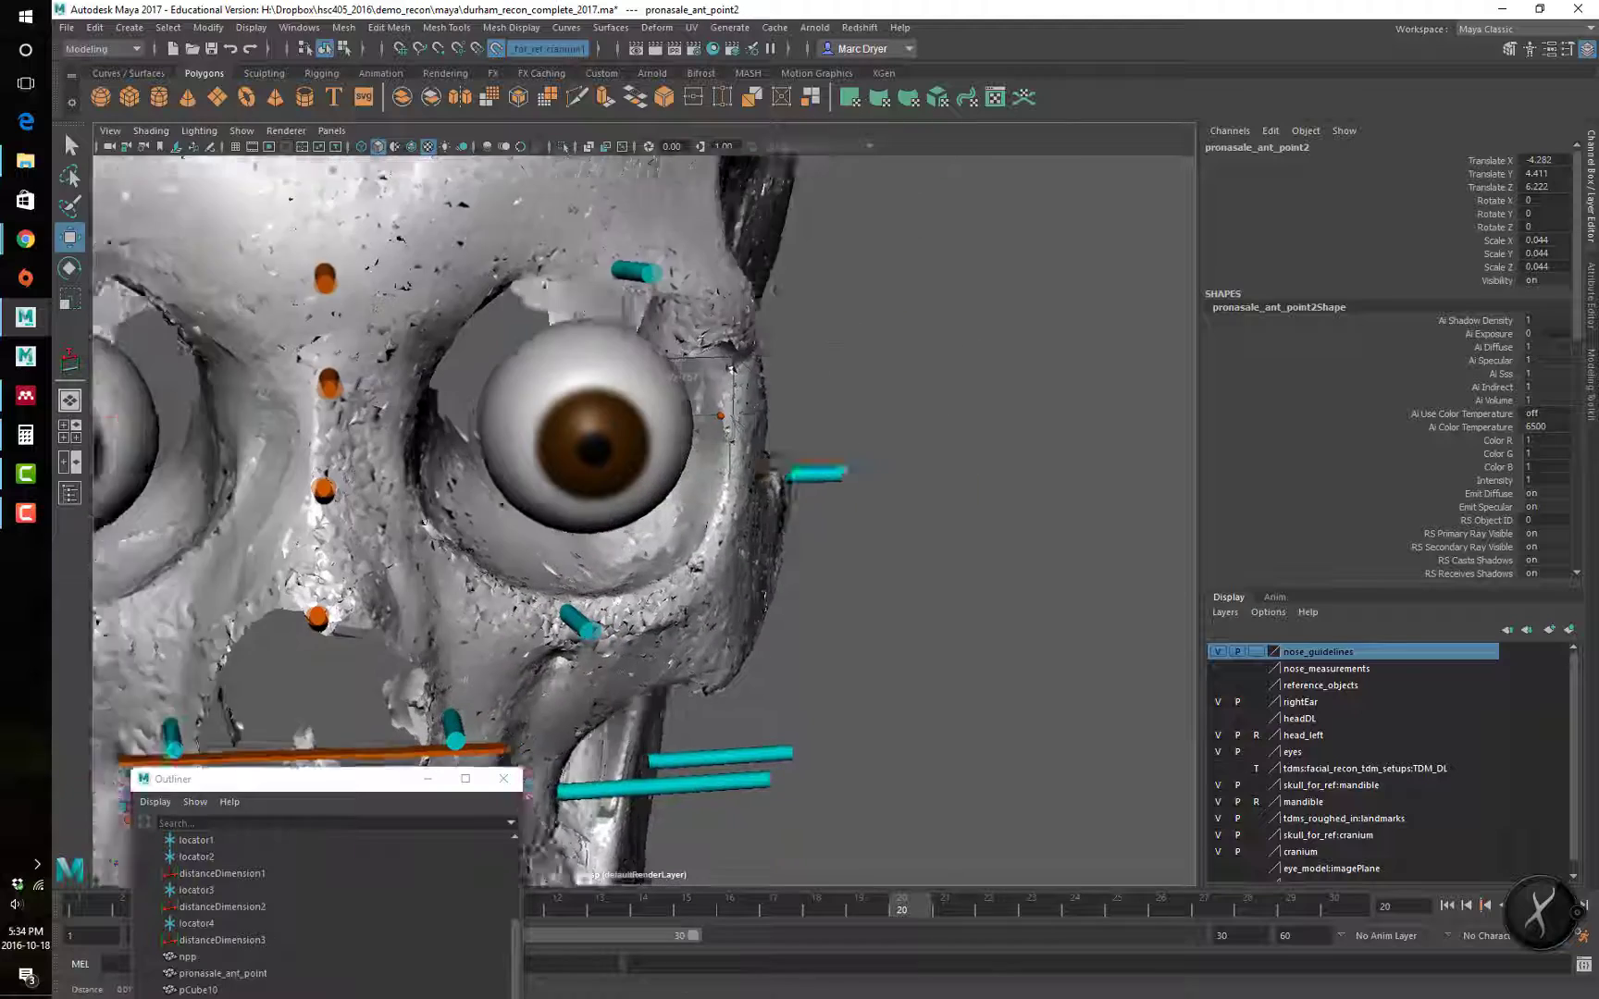
pyautogui.keyDown('alt'); pyautogui.moveTo(667, 493); pyautogui.dragTo(518, 500, button='middle'); pyautogui.keyUp('alt')
pyautogui.keyDown('alt'); pyautogui.moveTo(787, 496); pyautogui.dragTo(1138, 496, button='right'); pyautogui.keyUp('alt')
pyautogui.keyDown('alt'); pyautogui.moveTo(488, 334); pyautogui.dragTo(668, 436, button='middle'); pyautogui.keyUp('alt')
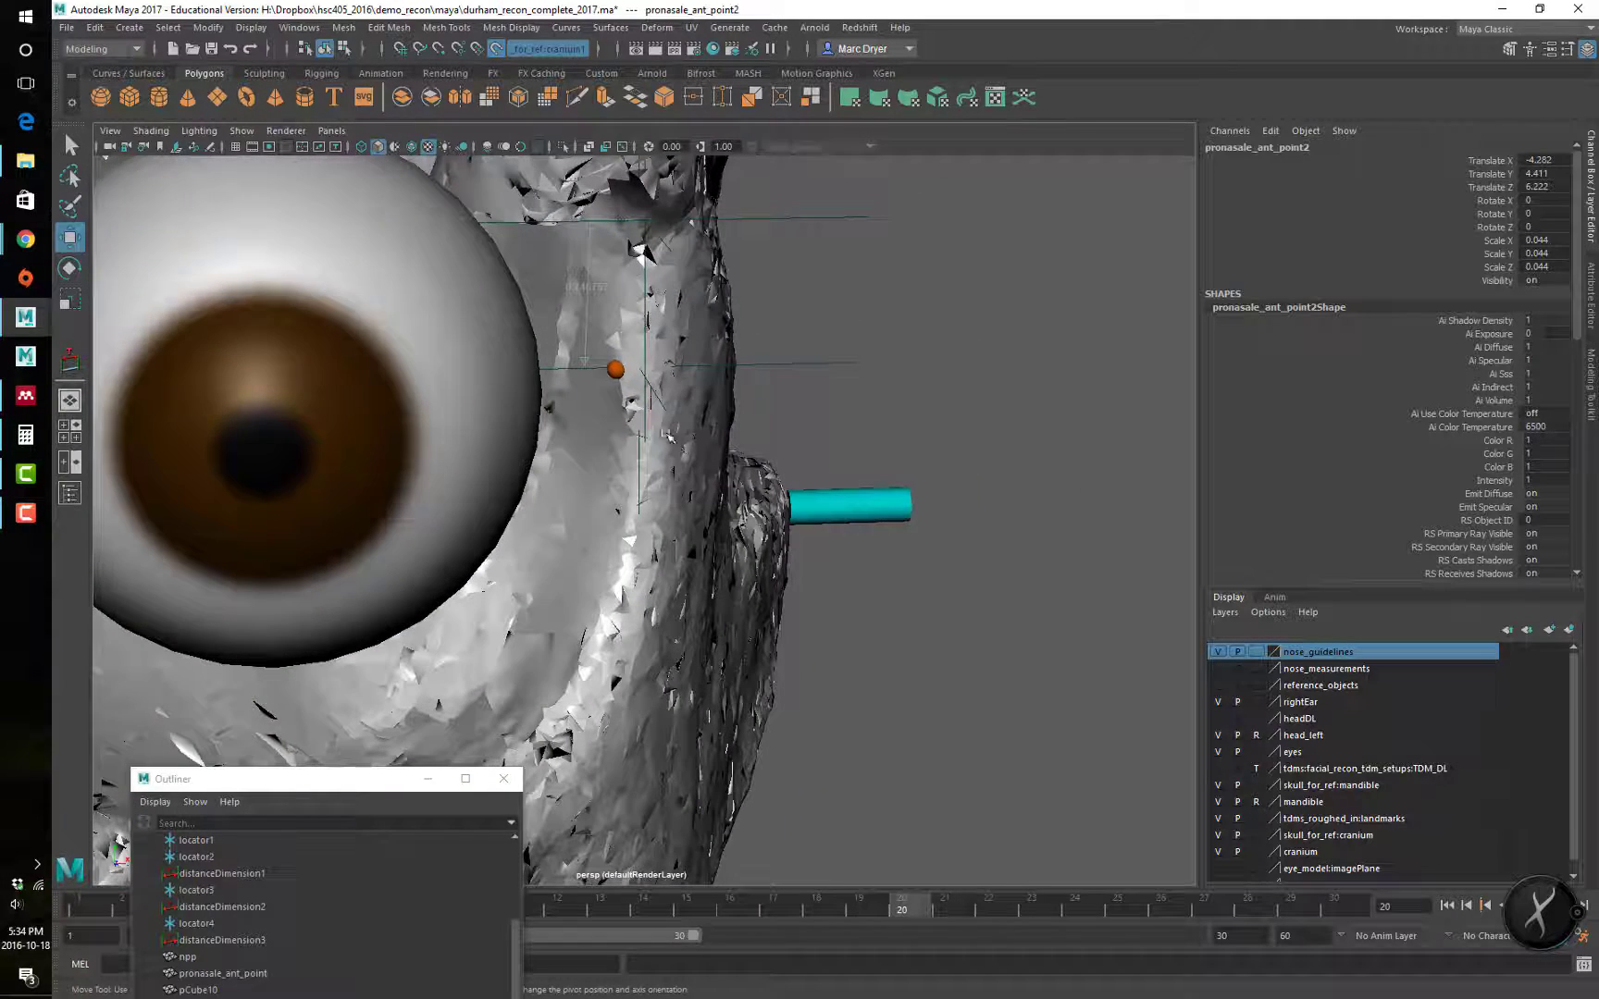
pyautogui.click(613, 375)
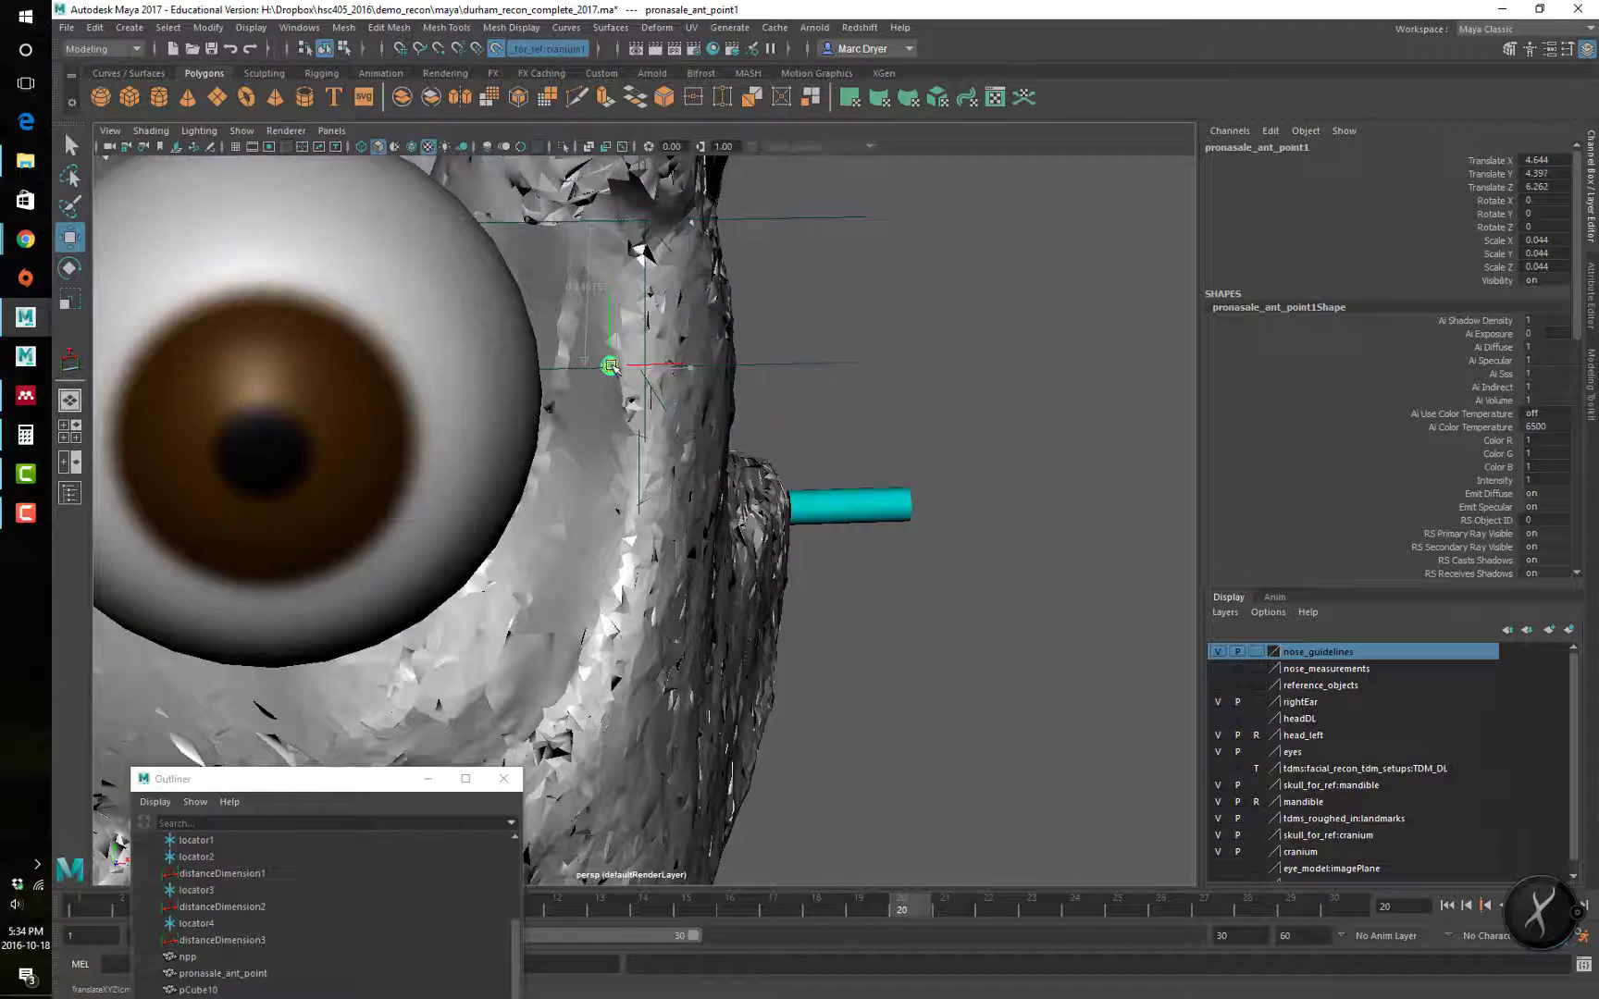
# Step: Duplicate the left socket's outer marker and move the copy to the nasal side of the same socket, at about X 1.12, Y 3.88, Z 8.03
pyautogui.keyDown('alt'); pyautogui.moveTo(518, 370); pyautogui.dragTo(410, 385, button='right'); pyautogui.keyUp('alt')
pyautogui.keyDown('alt'); pyautogui.moveTo(593, 407); pyautogui.dragTo(535, 473); pyautogui.keyUp('alt')
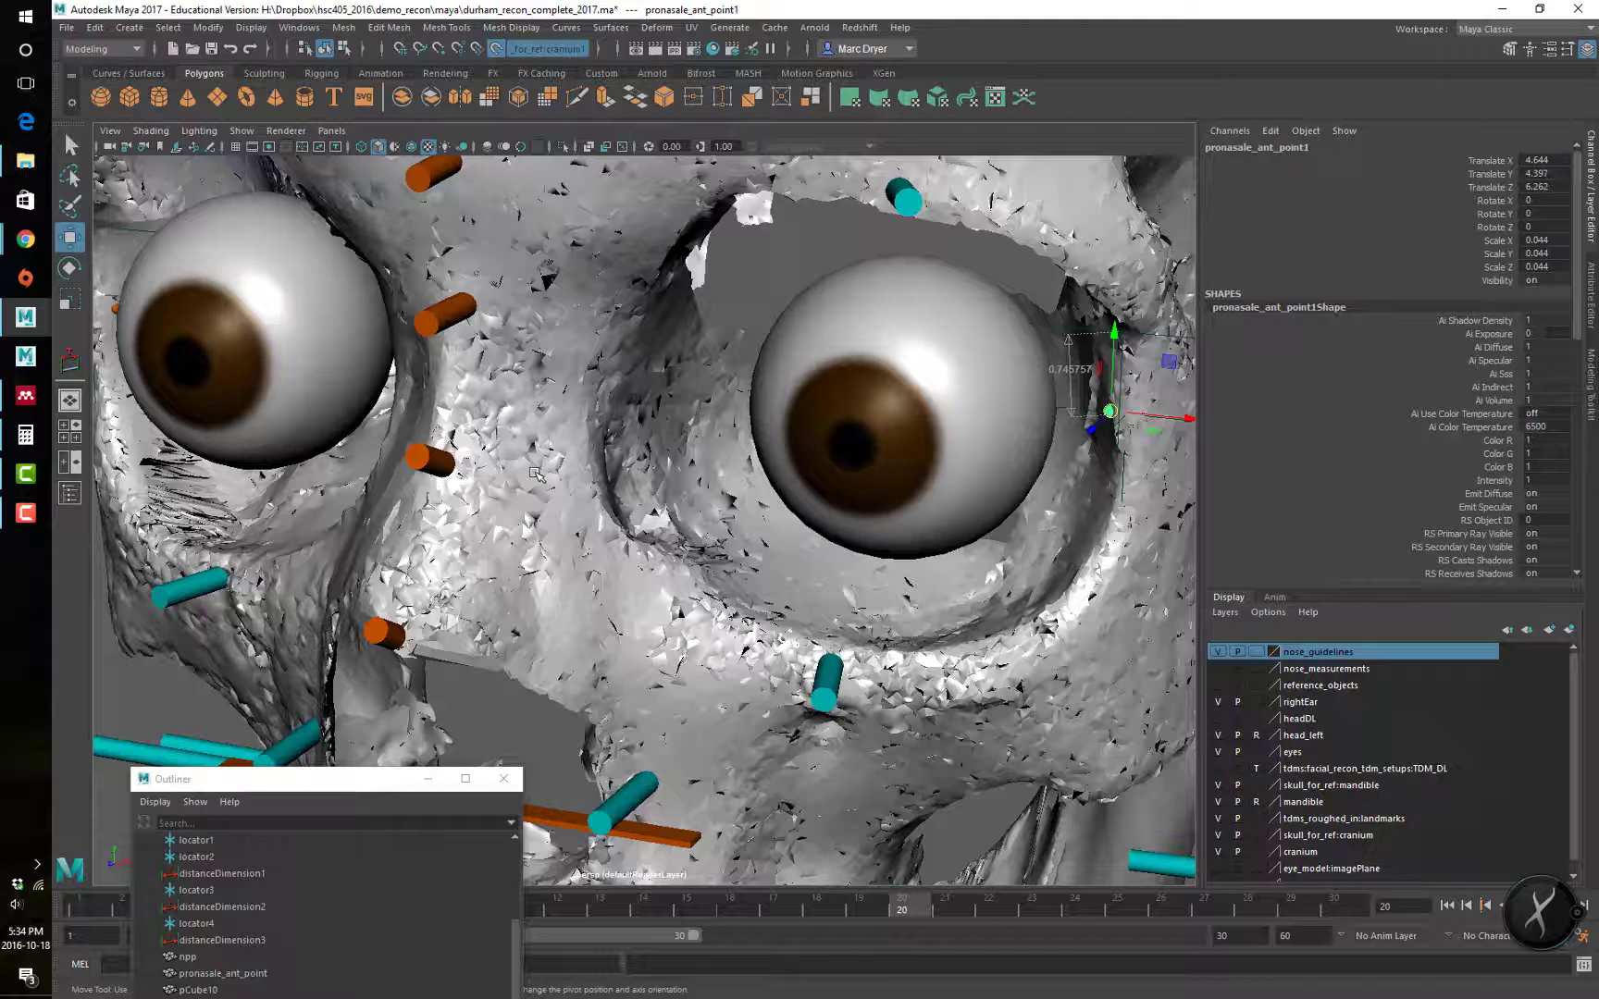
pyautogui.keyDown('alt'); pyautogui.moveTo(641, 469); pyautogui.dragTo(446, 450, button='middle'); pyautogui.keyUp('alt')
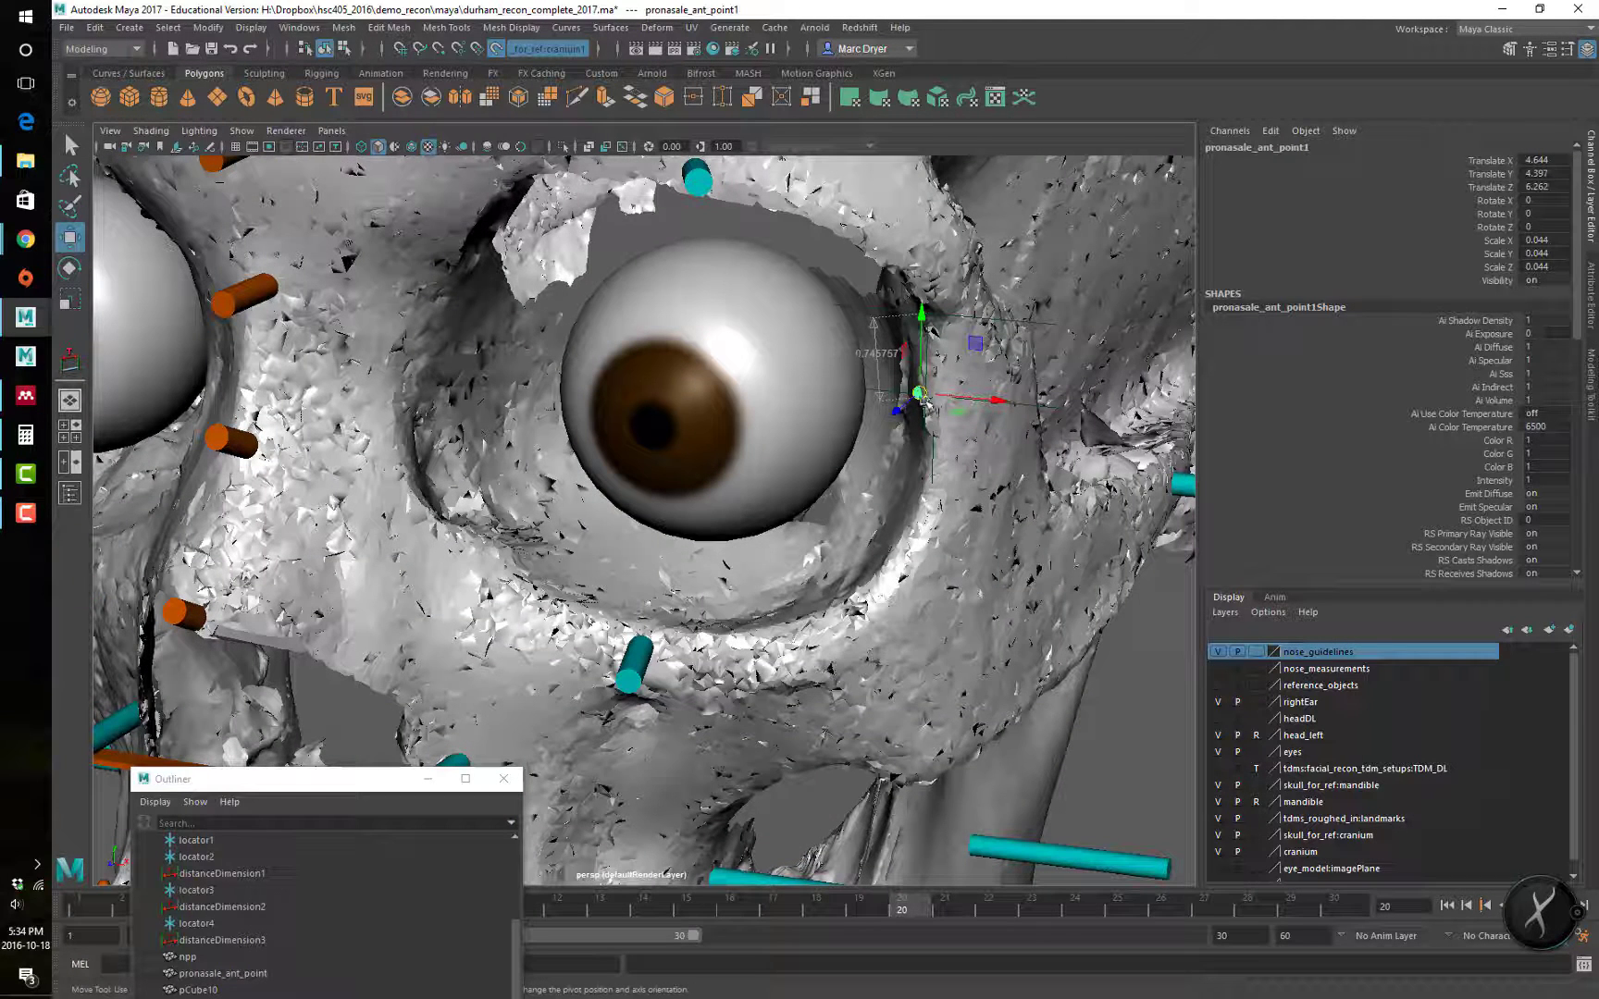
pyautogui.hotkey('ctrl', 'd')
pyautogui.moveTo(922, 397); pyautogui.dragTo(613, 552)
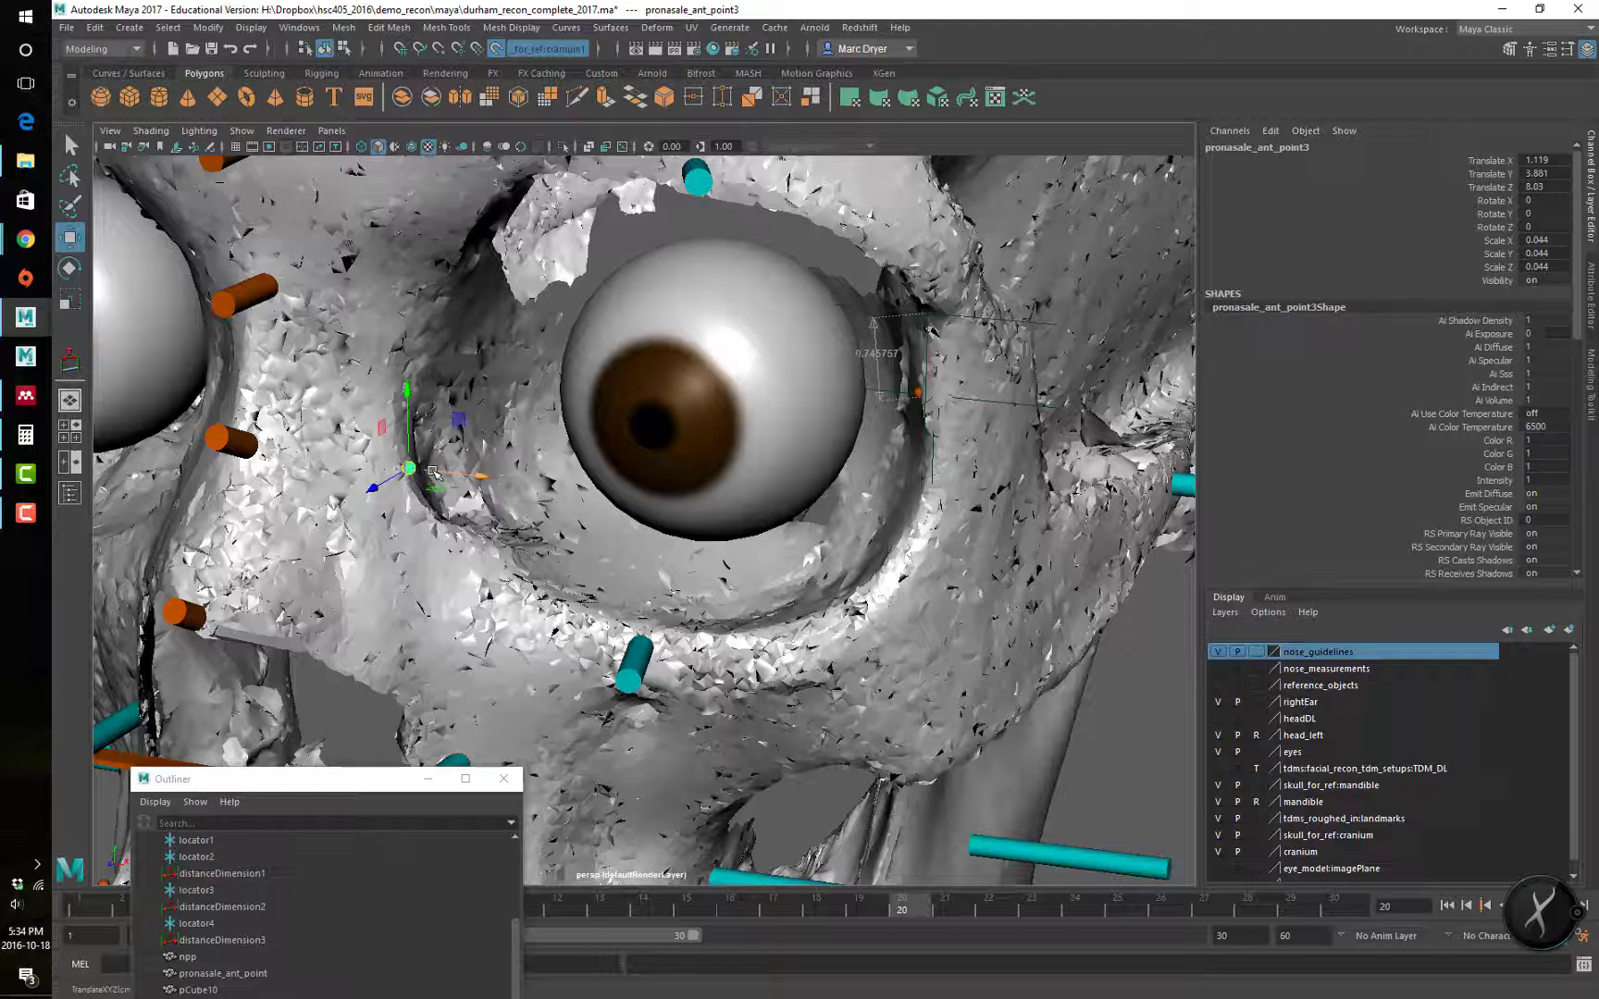
# Step: Enlarge the nasal-side marker uniformly to a scale of about 0.085 and lower it slightly, to about Y 3.81
pyautogui.press('r')
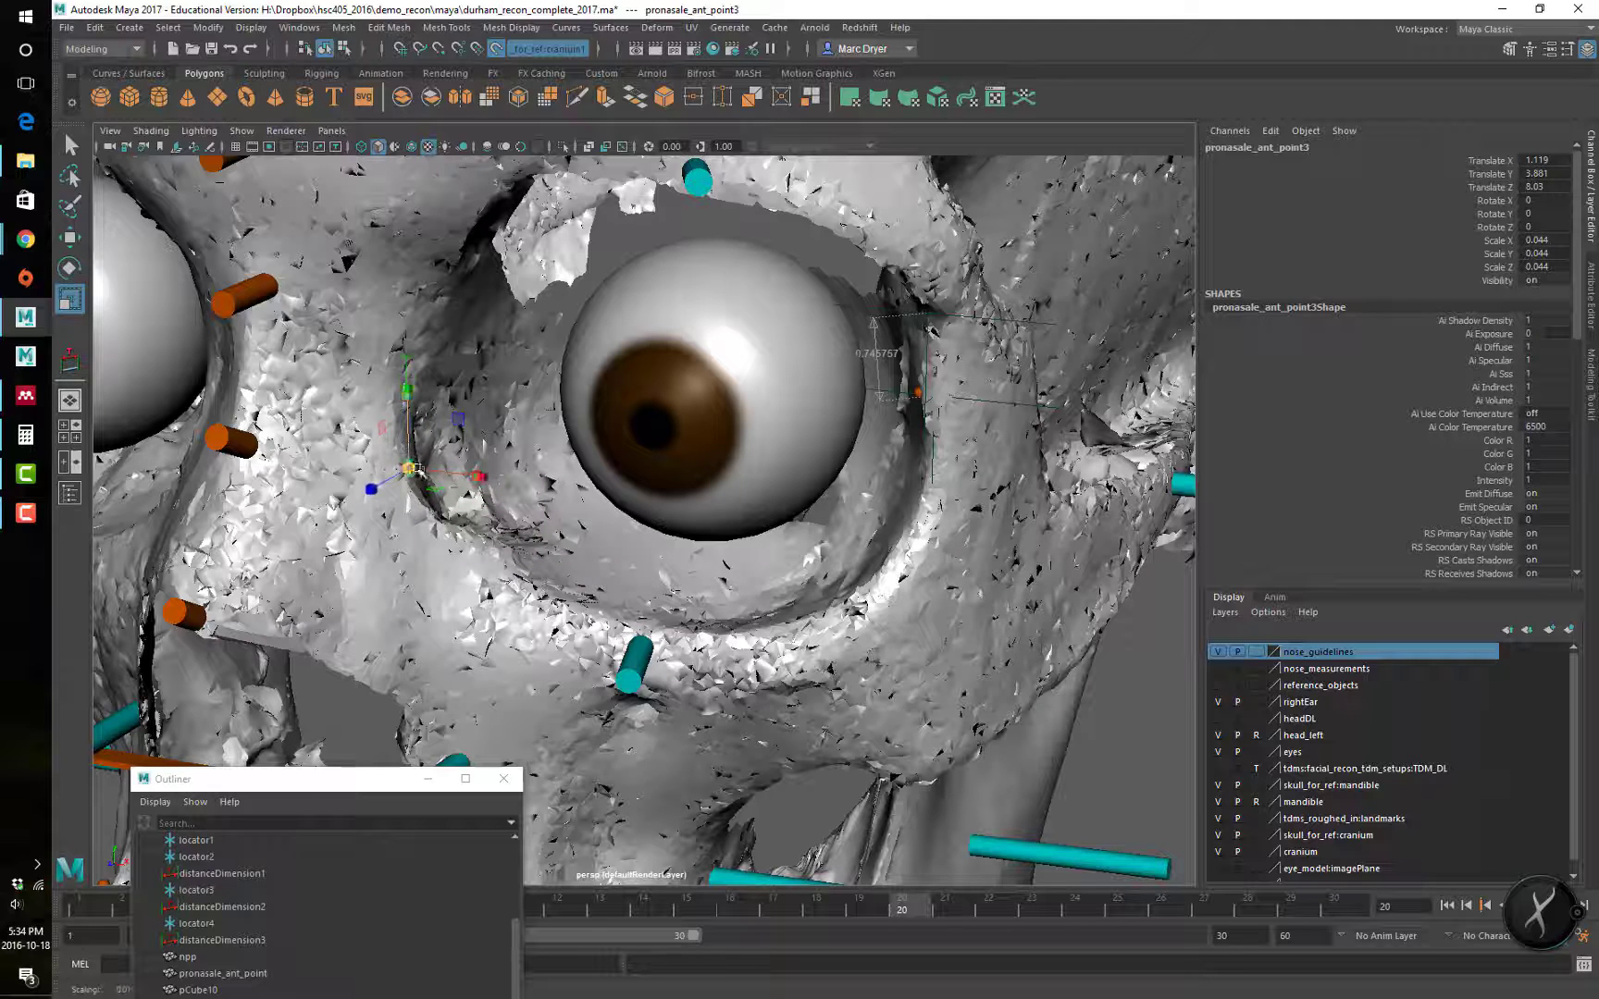
pyautogui.keyDown('alt'); pyautogui.moveTo(428, 476); pyautogui.dragTo(346, 507); pyautogui.keyUp('alt')
pyautogui.press('w')
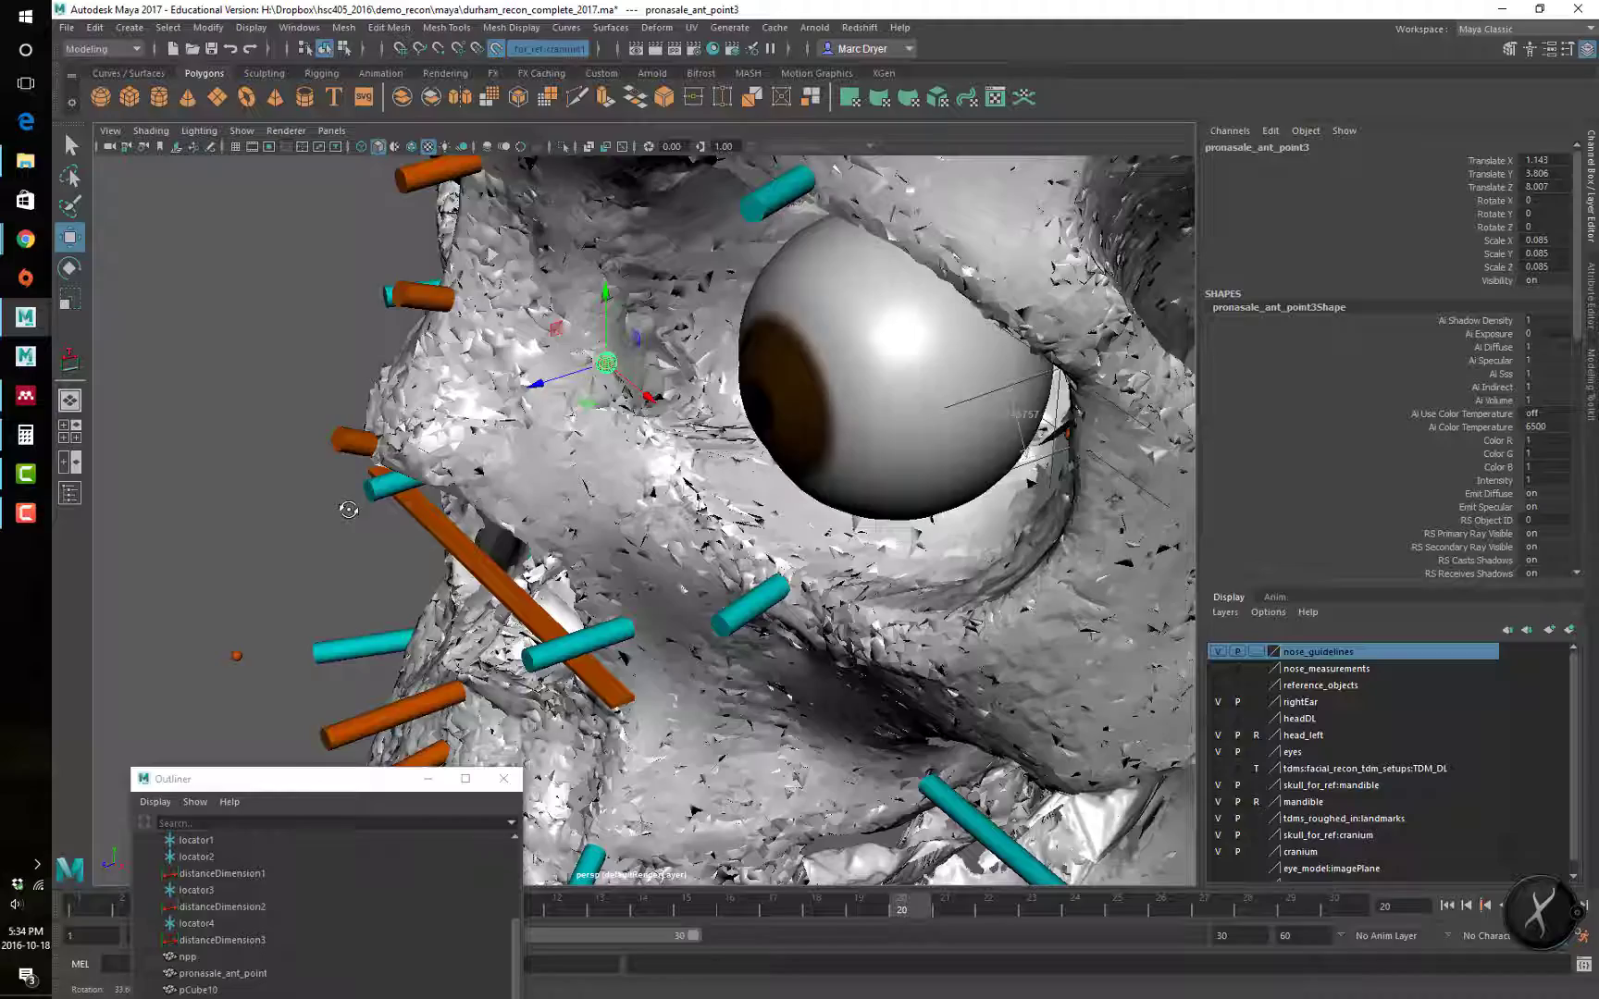
# Step: Reposition the enlarged marker on the left socket's inner orbital rim, at about X 1.11, Y 3.76, Z 7.40
pyautogui.keyDown('alt'); pyautogui.moveTo(347, 507); pyautogui.dragTo(644, 338, button='right'); pyautogui.keyUp('alt')
pyautogui.keyDown('alt'); pyautogui.moveTo(646, 349); pyautogui.dragTo(578, 442); pyautogui.keyUp('alt')
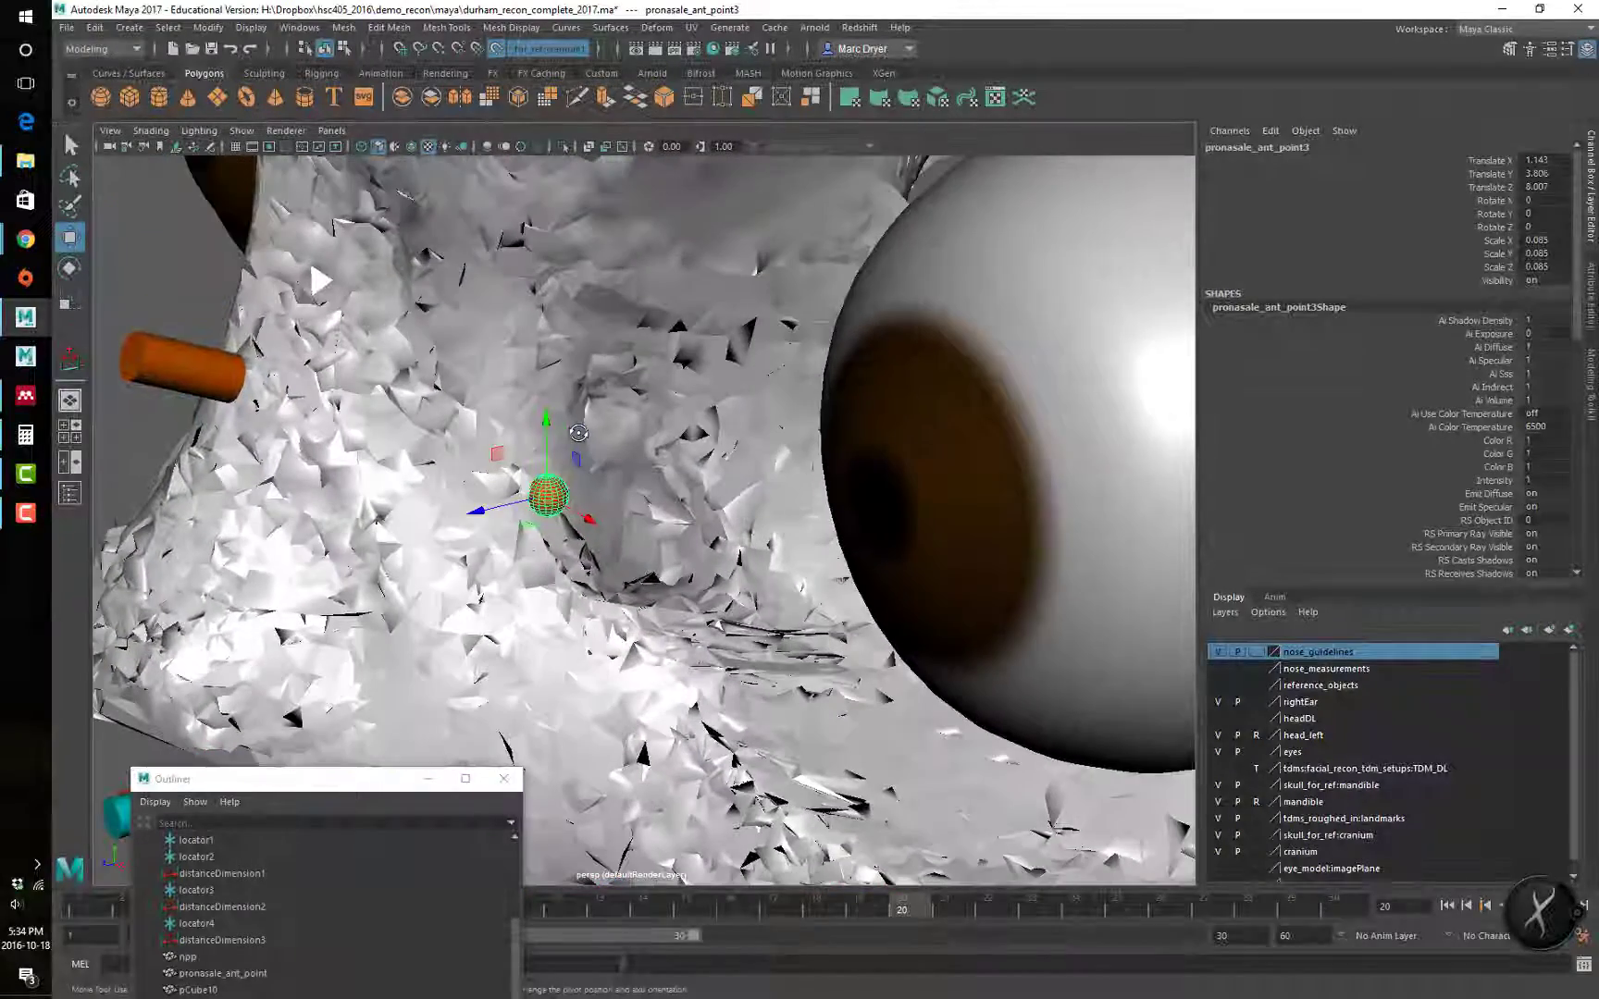
pyautogui.moveTo(555, 501); pyautogui.dragTo(653, 500)
pyautogui.keyDown('alt'); pyautogui.moveTo(467, 479); pyautogui.dragTo(719, 430, button='middle'); pyautogui.keyUp('alt')
pyautogui.moveTo(515, 528); pyautogui.dragTo(522, 546)
pyautogui.keyDown('alt'); pyautogui.moveTo(685, 546); pyautogui.dragTo(606, 537, button='right'); pyautogui.keyUp('alt')
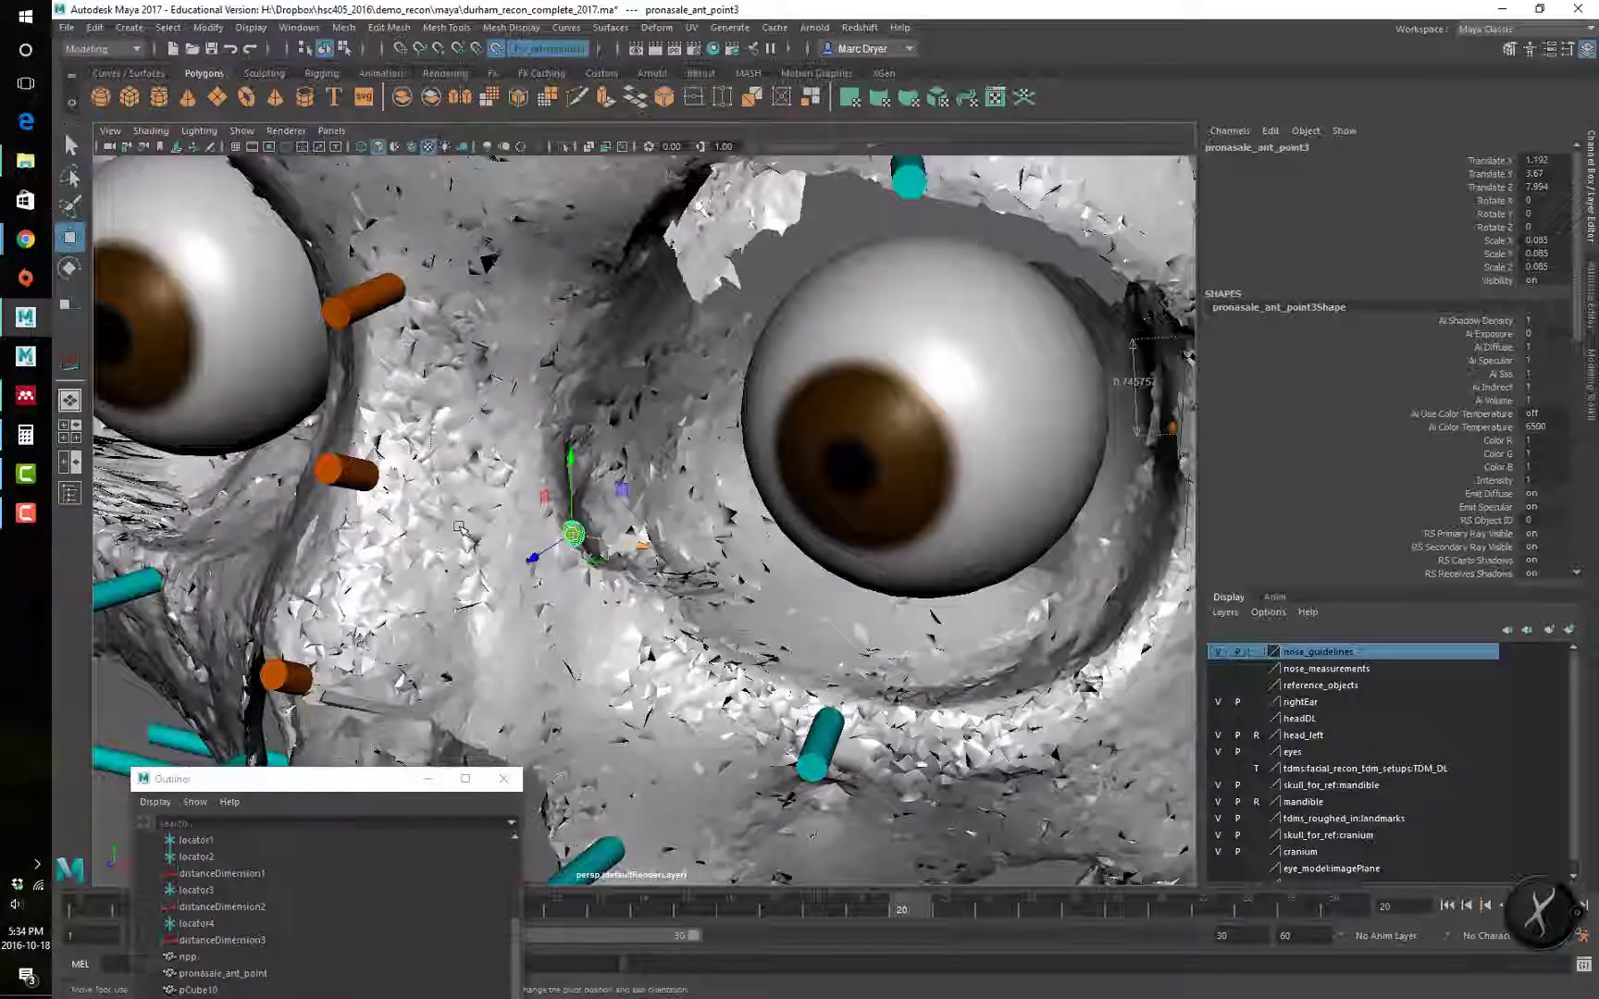
pyautogui.keyDown('alt'); pyautogui.moveTo(606, 537); pyautogui.dragTo(606, 494, button='middle'); pyautogui.keyUp('alt')
pyautogui.keyDown('alt'); pyautogui.moveTo(597, 494); pyautogui.dragTo(682, 492); pyautogui.keyUp('alt')
pyautogui.keyDown('alt'); pyautogui.moveTo(682, 492); pyautogui.dragTo(601, 528, button='right'); pyautogui.keyUp('alt')
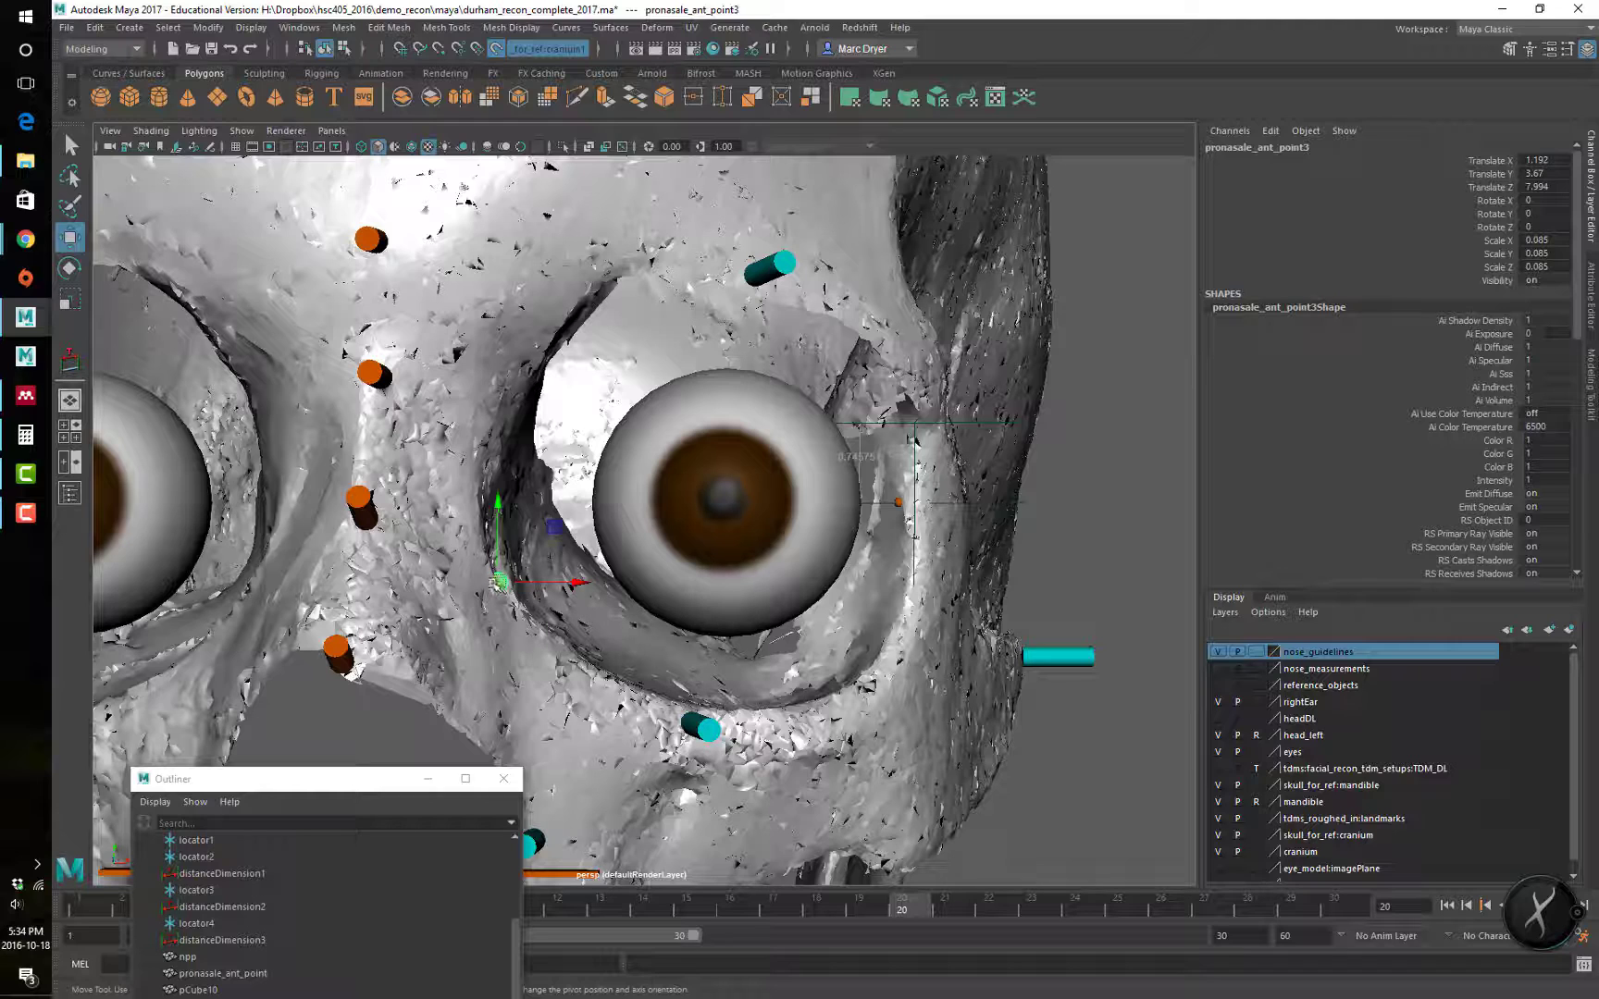
pyautogui.moveTo(500, 581); pyautogui.dragTo(499, 579)
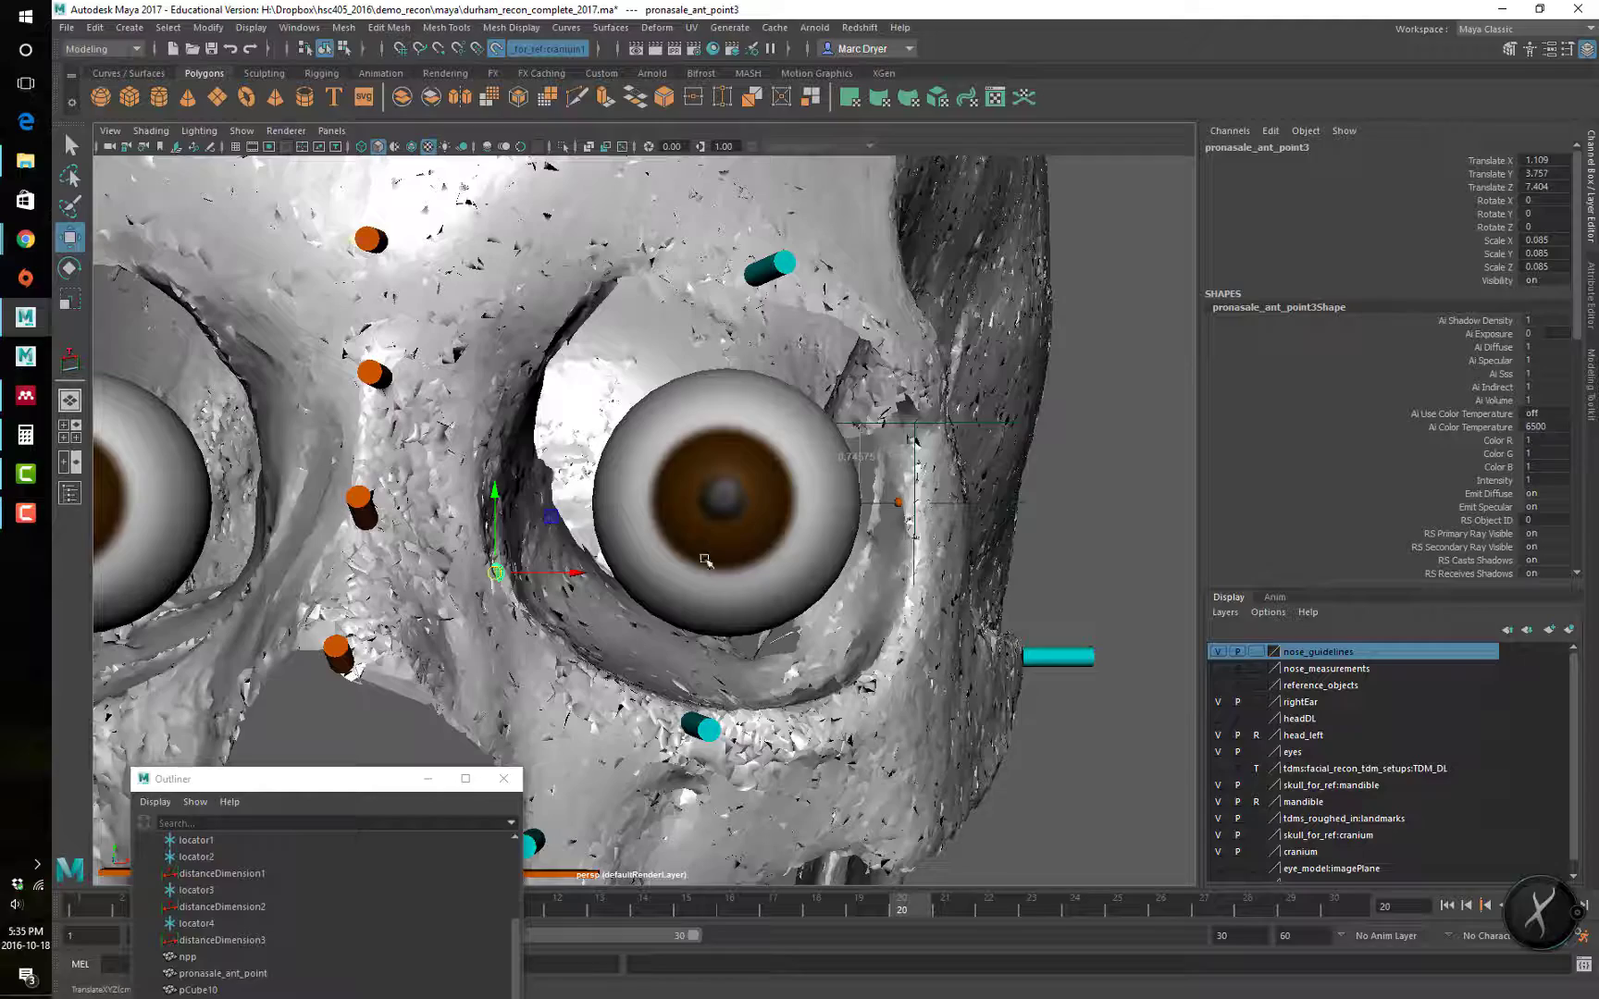
# Step: Undo the stray transform duplicate of the marker and shift the nasal-side marker on the left socket to about X 1.16, Y 3.75, Z 8.09
pyautogui.keyDown('alt'); pyautogui.moveTo(705, 560); pyautogui.dragTo(857, 524); pyautogui.keyUp('alt')
pyautogui.press('z')
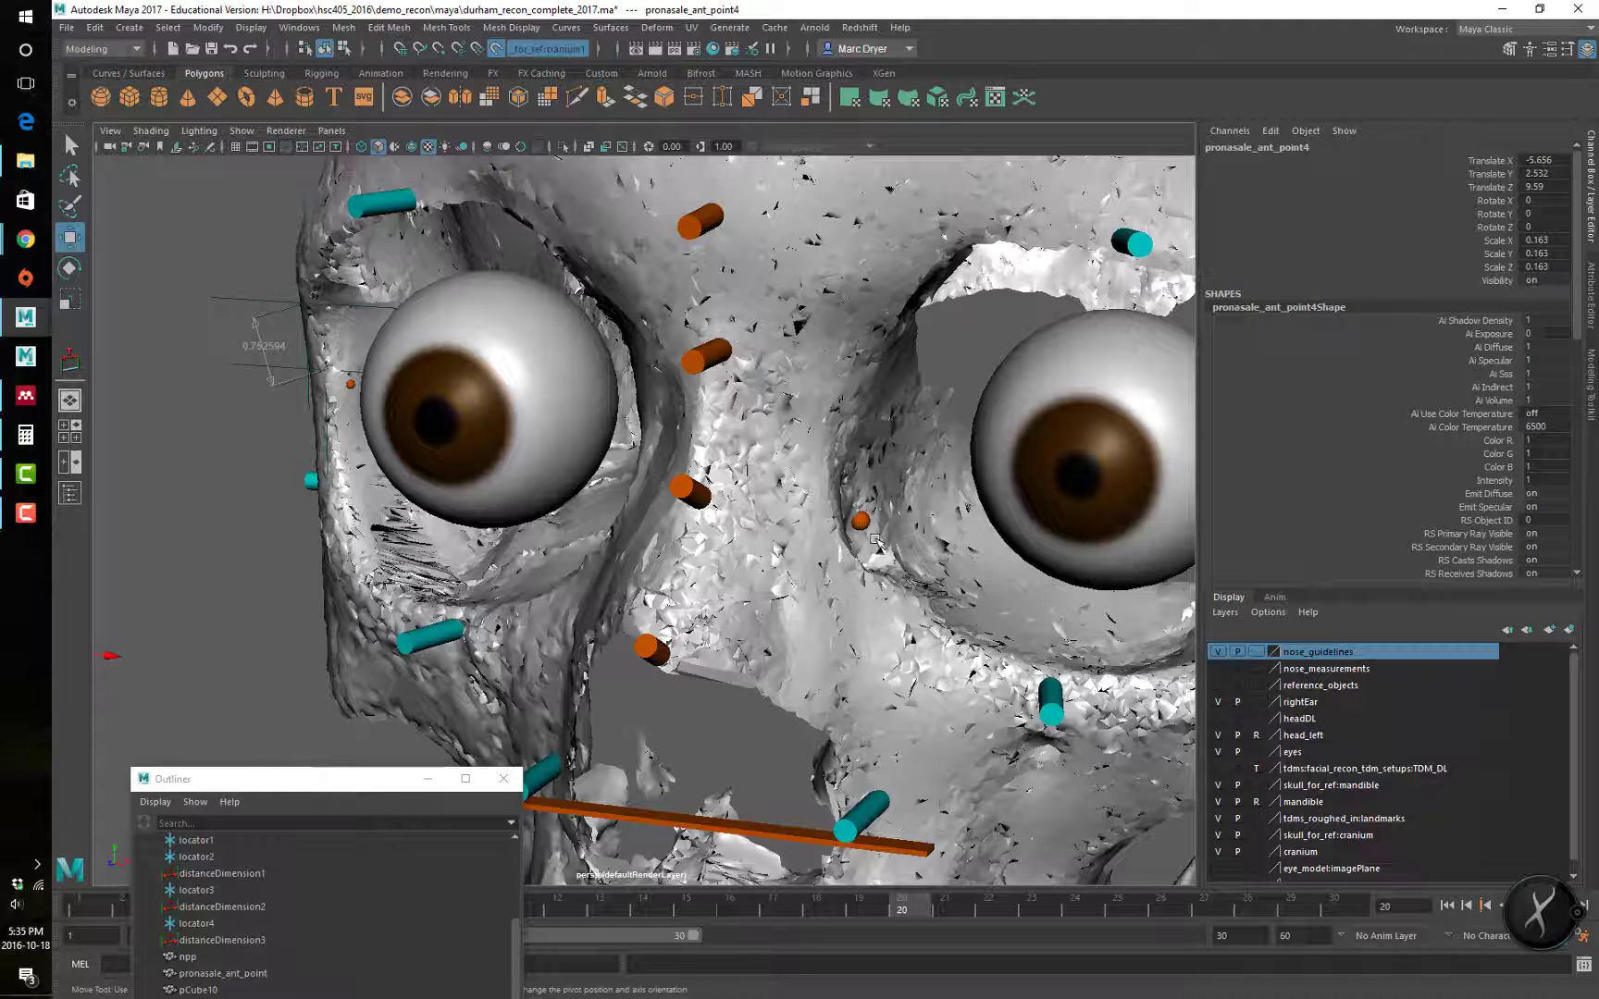
pyautogui.hotkey('alt', 'z')
pyautogui.hotkey('alt', 'z')
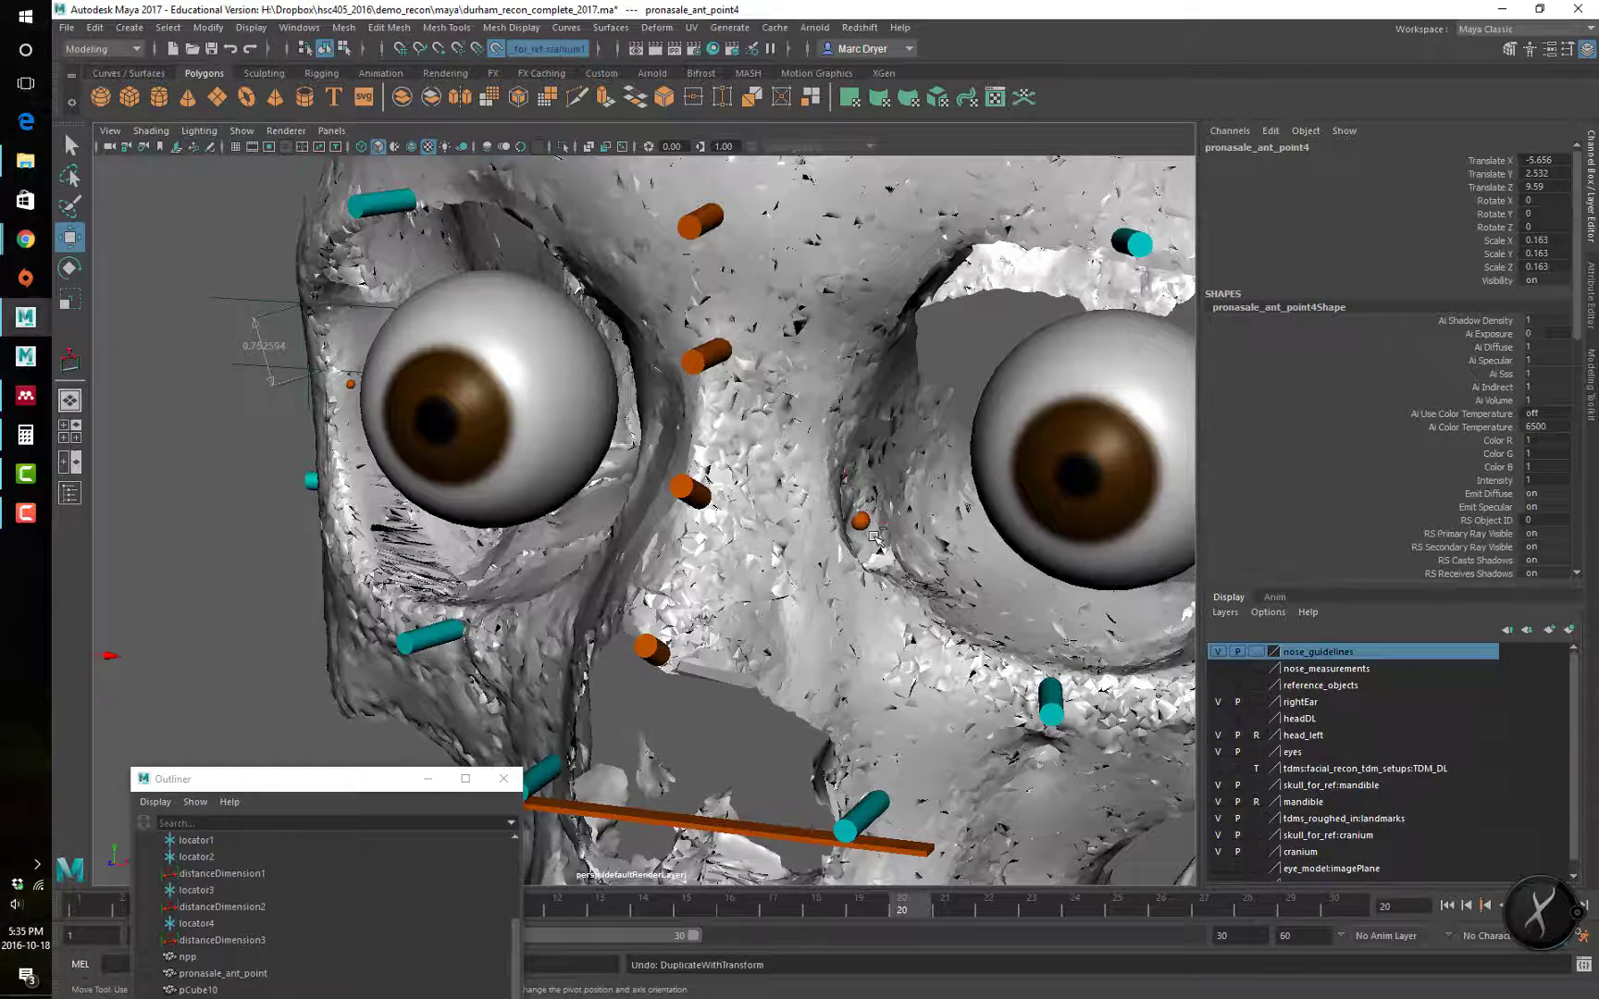
pyautogui.click(852, 535)
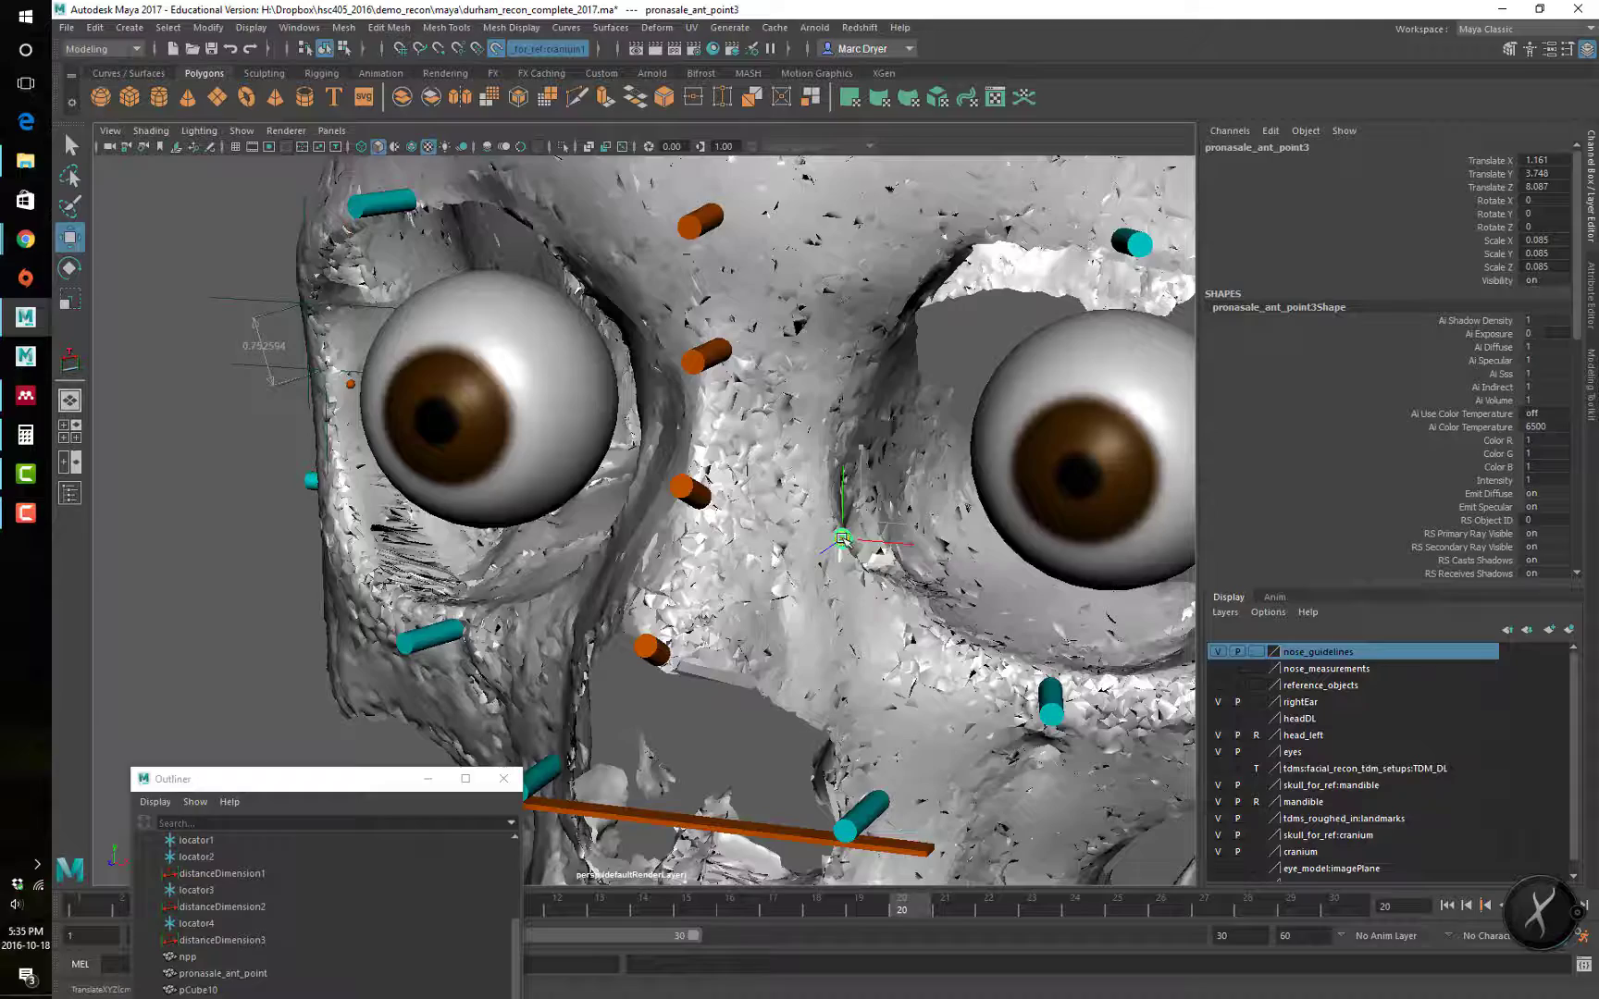
# Step: Shift the left nasal-side marker to about X 1.21, Y 3.65 and place a duplicate on the right inner rim, about X -0.93, Y 3.71
pyautogui.moveTo(843, 539); pyautogui.dragTo(777, 523)
pyautogui.keyDown('alt'); pyautogui.moveTo(777, 524); pyautogui.dragTo(744, 476, button='middle'); pyautogui.keyUp('alt')
pyautogui.moveTo(855, 520); pyautogui.dragTo(690, 516)
pyautogui.hotkey('ctrl', 'd')
pyautogui.keyDown('alt'); pyautogui.moveTo(668, 527); pyautogui.dragTo(416, 524); pyautogui.keyUp('alt')
pyautogui.keyDown('alt'); pyautogui.moveTo(417, 524); pyautogui.dragTo(503, 529); pyautogui.keyUp('alt')
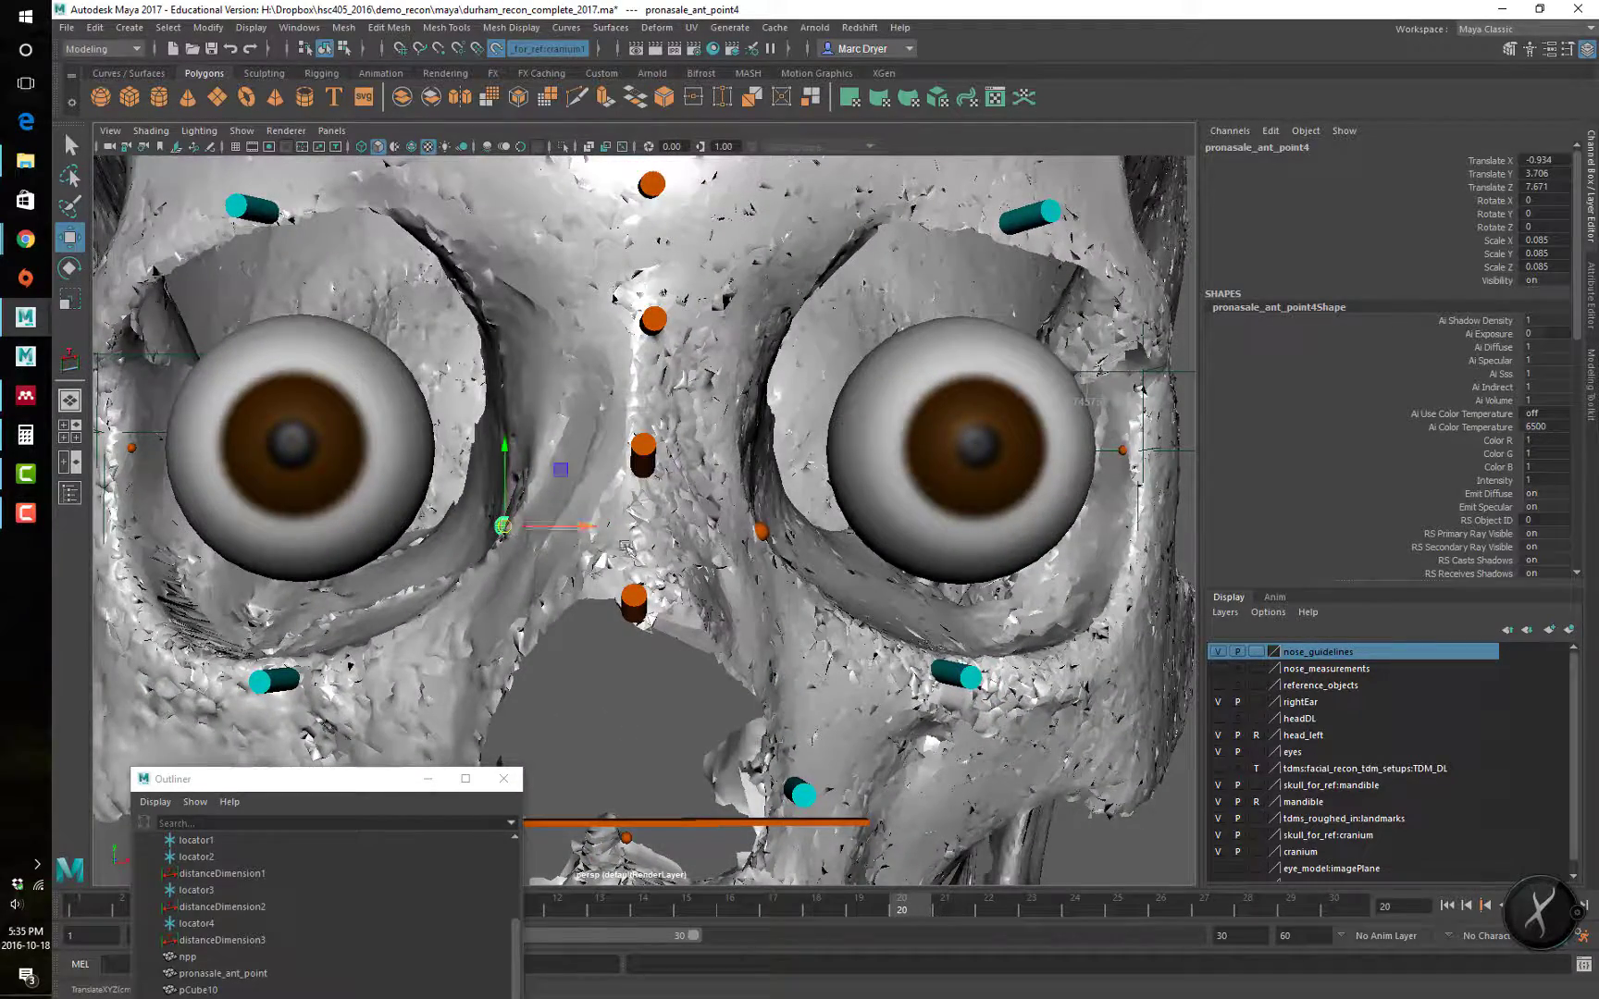
# Step: Scale the marker on the right socket's outer rim uniformly to about 0.07
pyautogui.keyDown('alt'); pyautogui.moveTo(503, 528); pyautogui.dragTo(377, 499, button='right'); pyautogui.keyUp('alt')
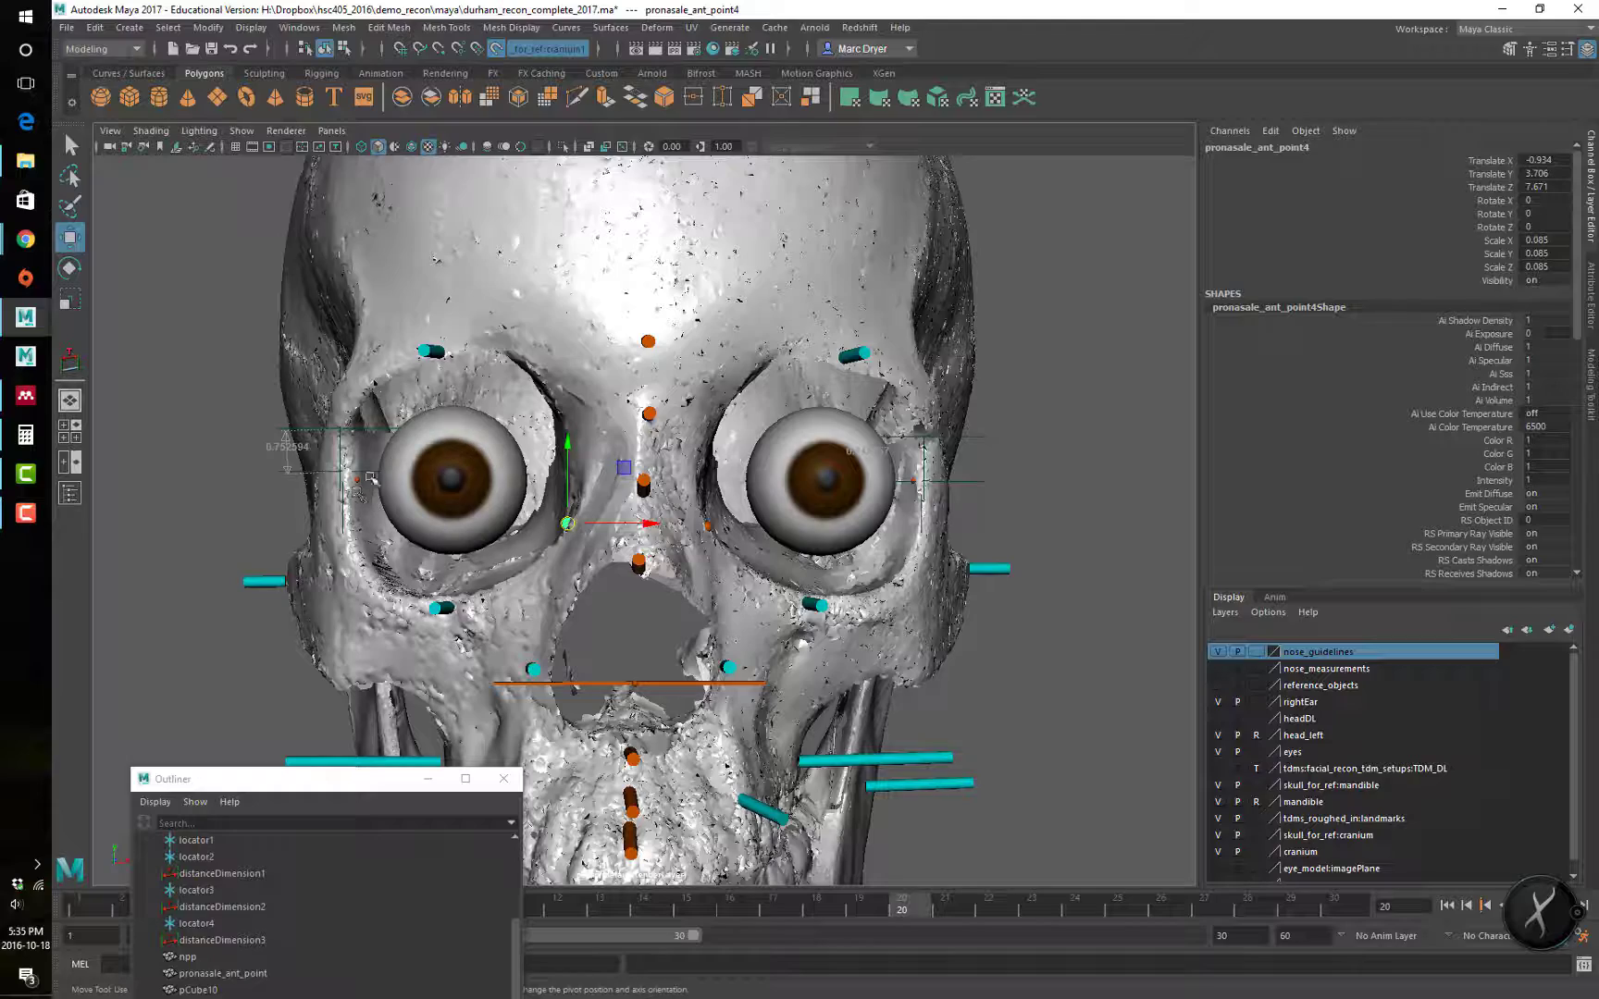
pyautogui.keyDown('alt'); pyautogui.moveTo(872, 559); pyautogui.dragTo(941, 564); pyautogui.keyUp('alt')
pyautogui.keyDown('alt'); pyautogui.moveTo(396, 503); pyautogui.dragTo(587, 536, button='middle'); pyautogui.keyUp('alt')
pyautogui.keyDown('alt'); pyautogui.moveTo(478, 531); pyautogui.dragTo(432, 532, button='right'); pyautogui.keyUp('alt')
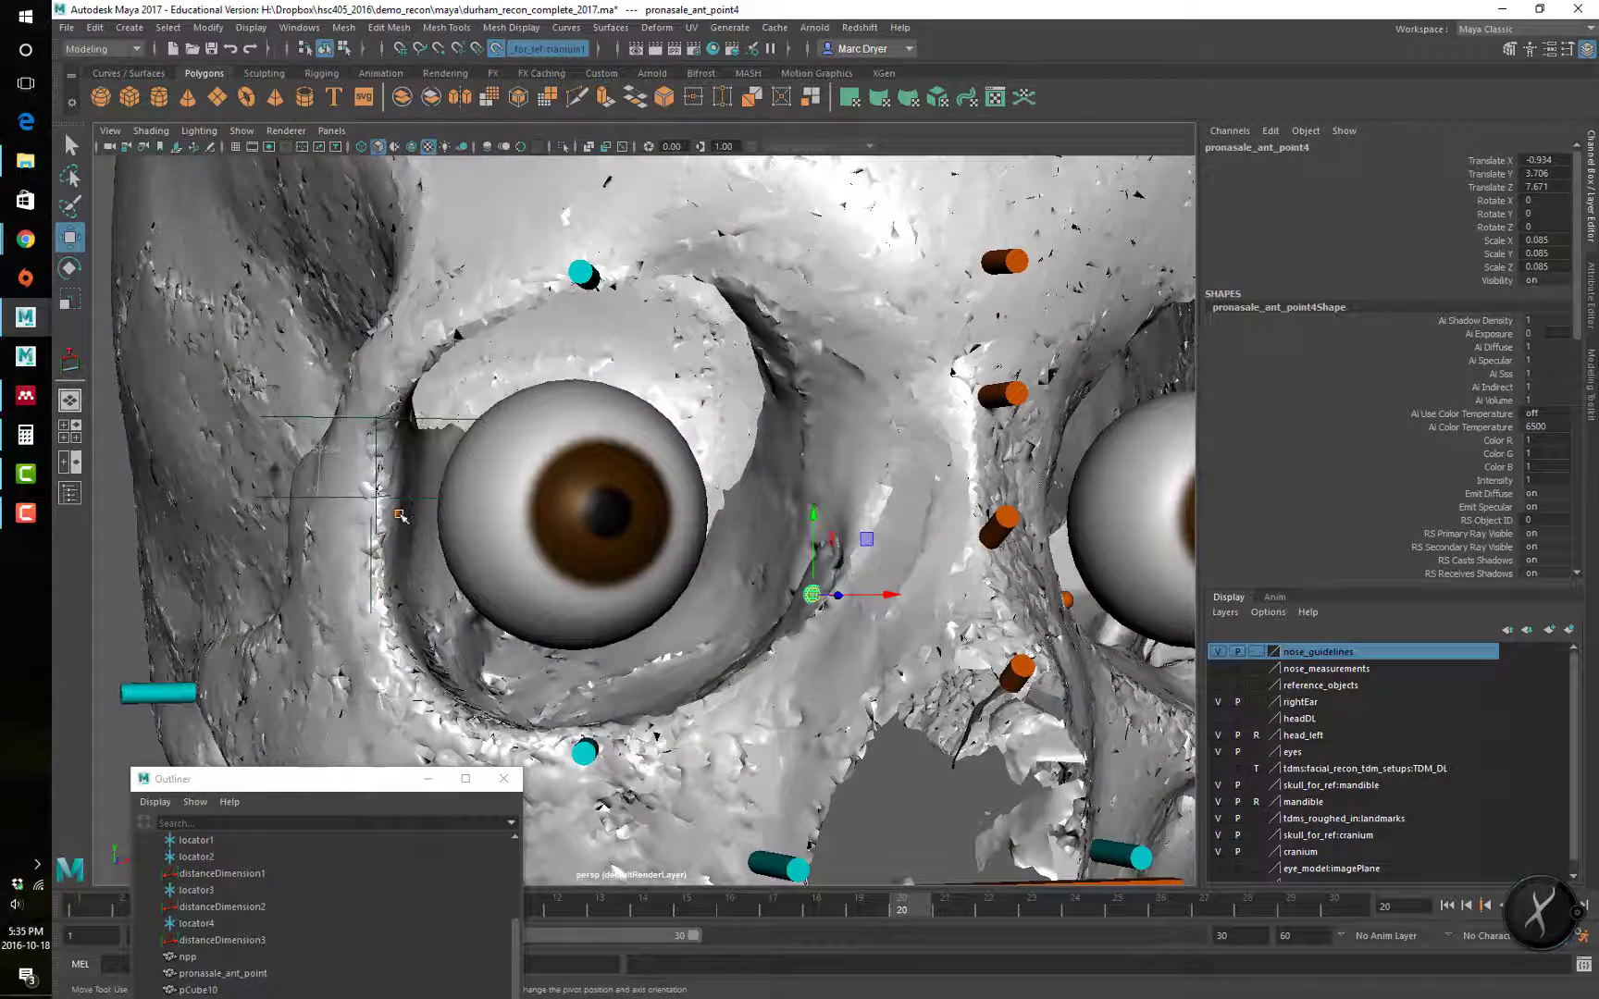
pyautogui.click(398, 512)
pyautogui.press('r')
pyautogui.moveTo(398, 512); pyautogui.dragTo(665, 516)
# Step: Select the outer marker on the left socket and examine its placement on the orbital rim
pyautogui.keyDown('alt'); pyautogui.moveTo(542, 526); pyautogui.dragTo(264, 570, button='middle'); pyautogui.keyUp('alt')
pyautogui.keyDown('alt'); pyautogui.moveTo(955, 535); pyautogui.dragTo(993, 535, button='right'); pyautogui.keyUp('alt')
pyautogui.keyDown('alt'); pyautogui.moveTo(993, 535); pyautogui.dragTo(862, 547, button='middle'); pyautogui.keyUp('alt')
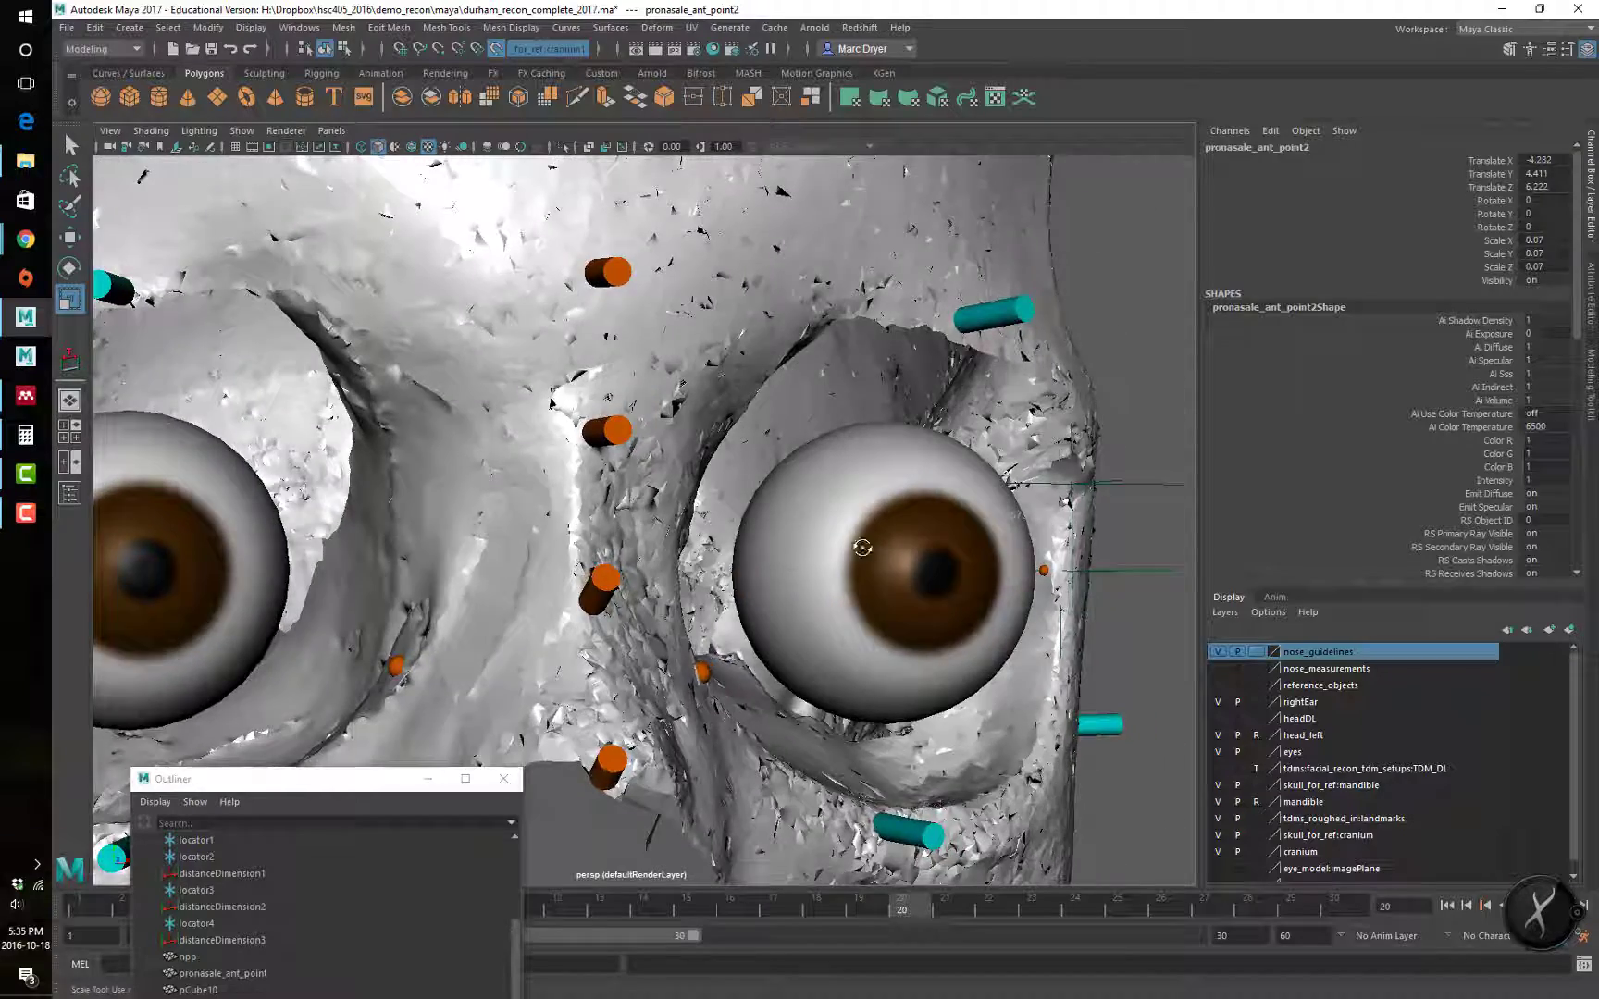
pyautogui.keyDown('alt'); pyautogui.moveTo(862, 547); pyautogui.dragTo(826, 544); pyautogui.keyUp('alt')
pyautogui.keyDown('alt'); pyautogui.moveTo(979, 548); pyautogui.dragTo(778, 544, button='middle'); pyautogui.keyUp('alt')
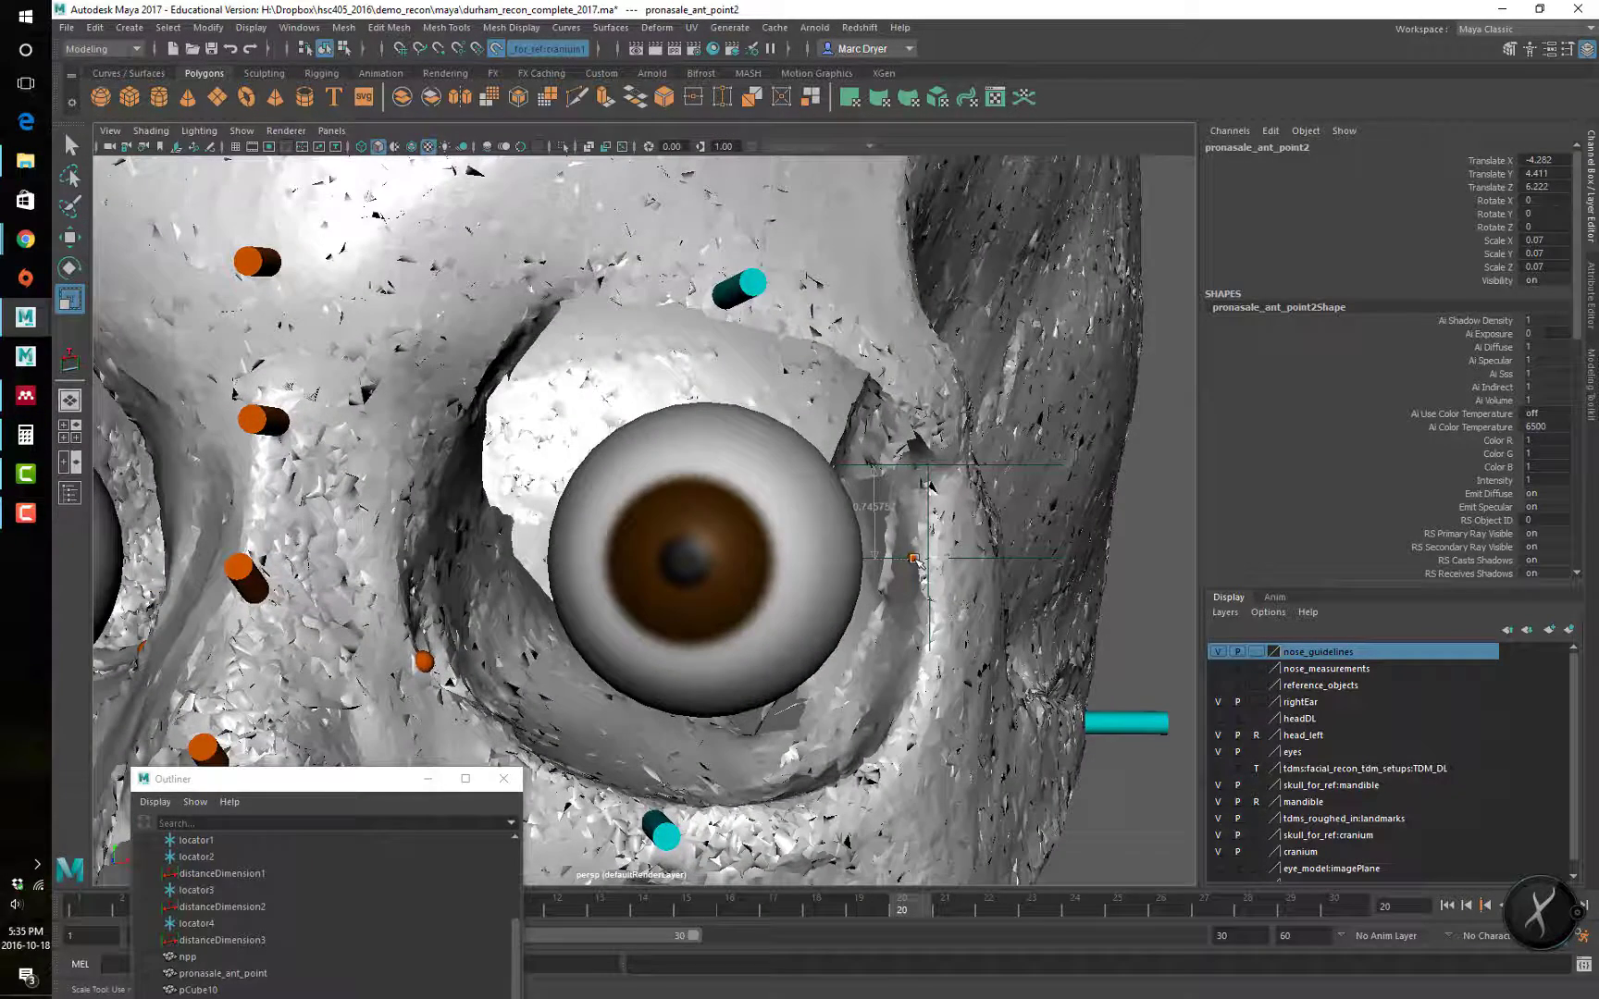
pyautogui.click(915, 559)
pyautogui.moveTo(1008, 563)
pyautogui.keyDown('alt'); pyautogui.mouseDown()
pyautogui.moveTo(1032, 557)
pyautogui.moveTo(998, 546)
pyautogui.mouseUp(); pyautogui.keyUp('alt')
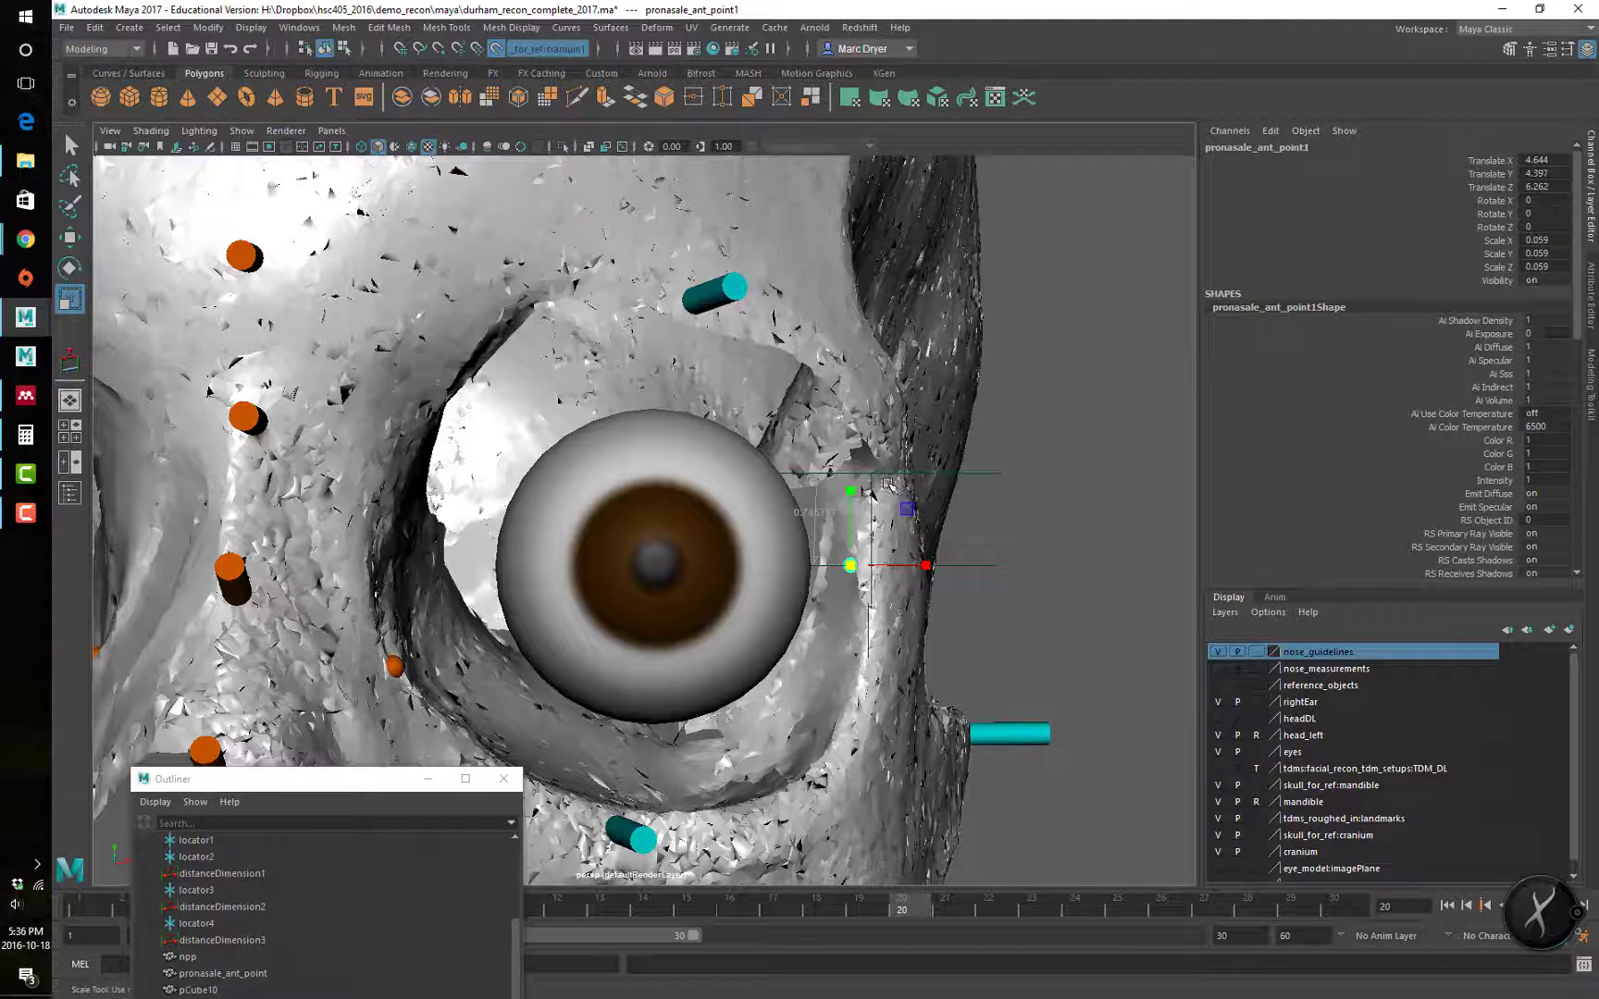
# Step: Create a display layer named eye_measurements containing locator9, locator10 and distanceDimension6, and clear the Outliner from the model view
pyautogui.moveTo(324, 782); pyautogui.dragTo(327, 298)
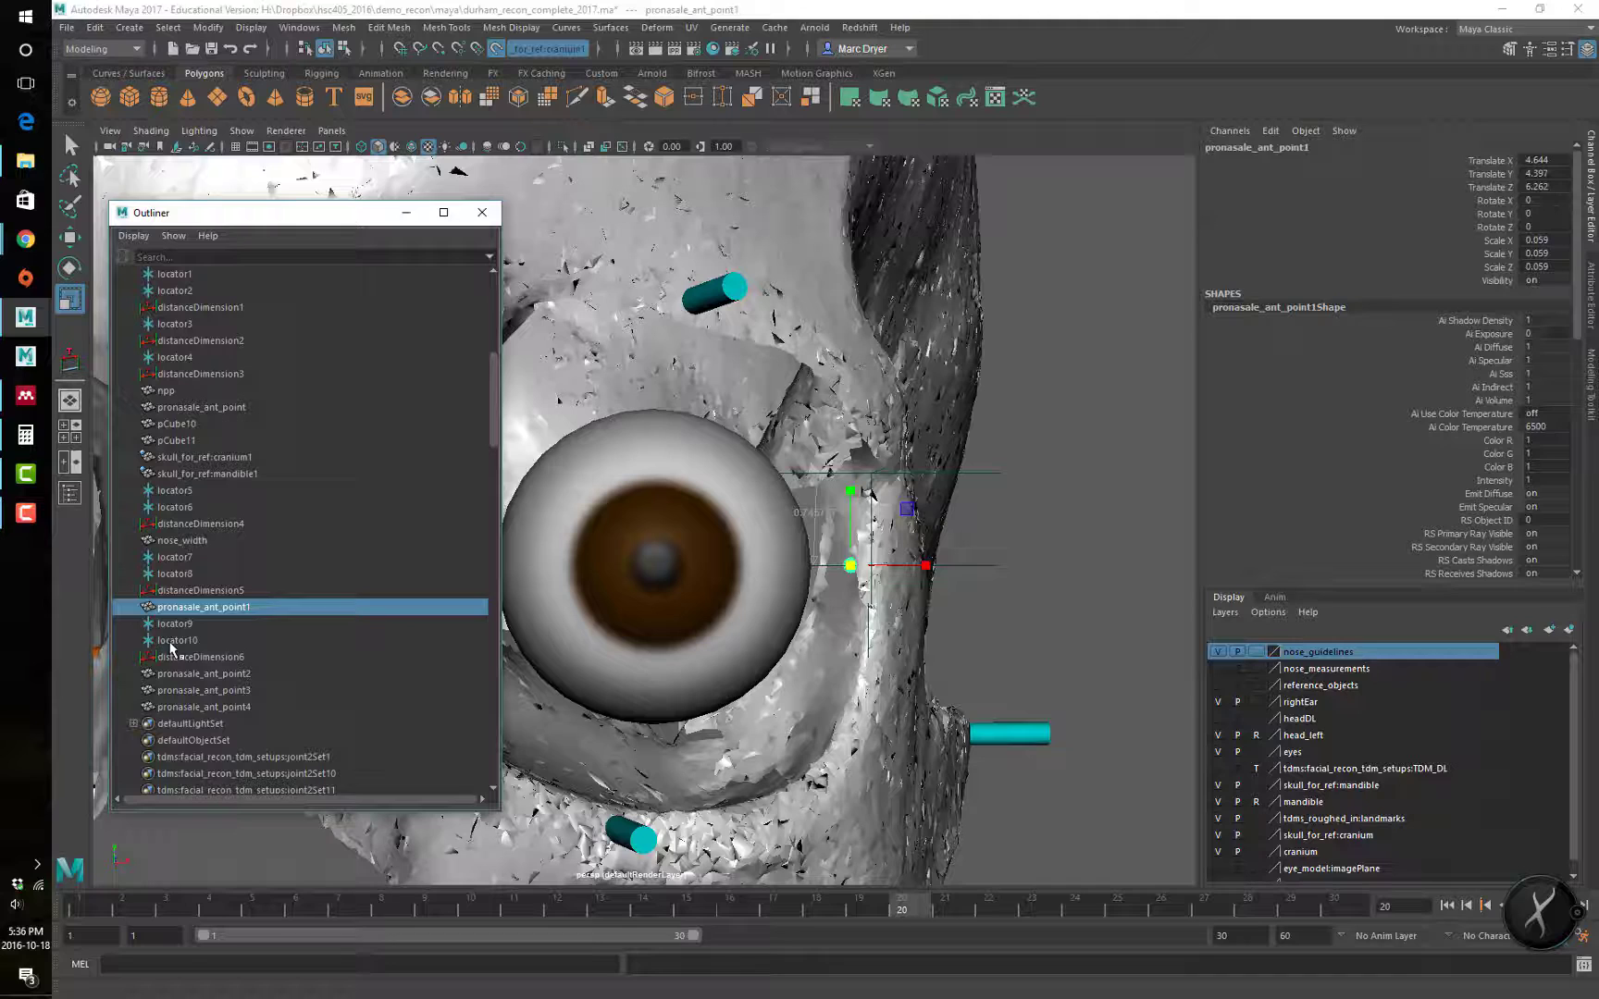
pyautogui.click(176, 657)
pyautogui.keyDown('shift'); pyautogui.click(172, 624); pyautogui.keyUp('shift')
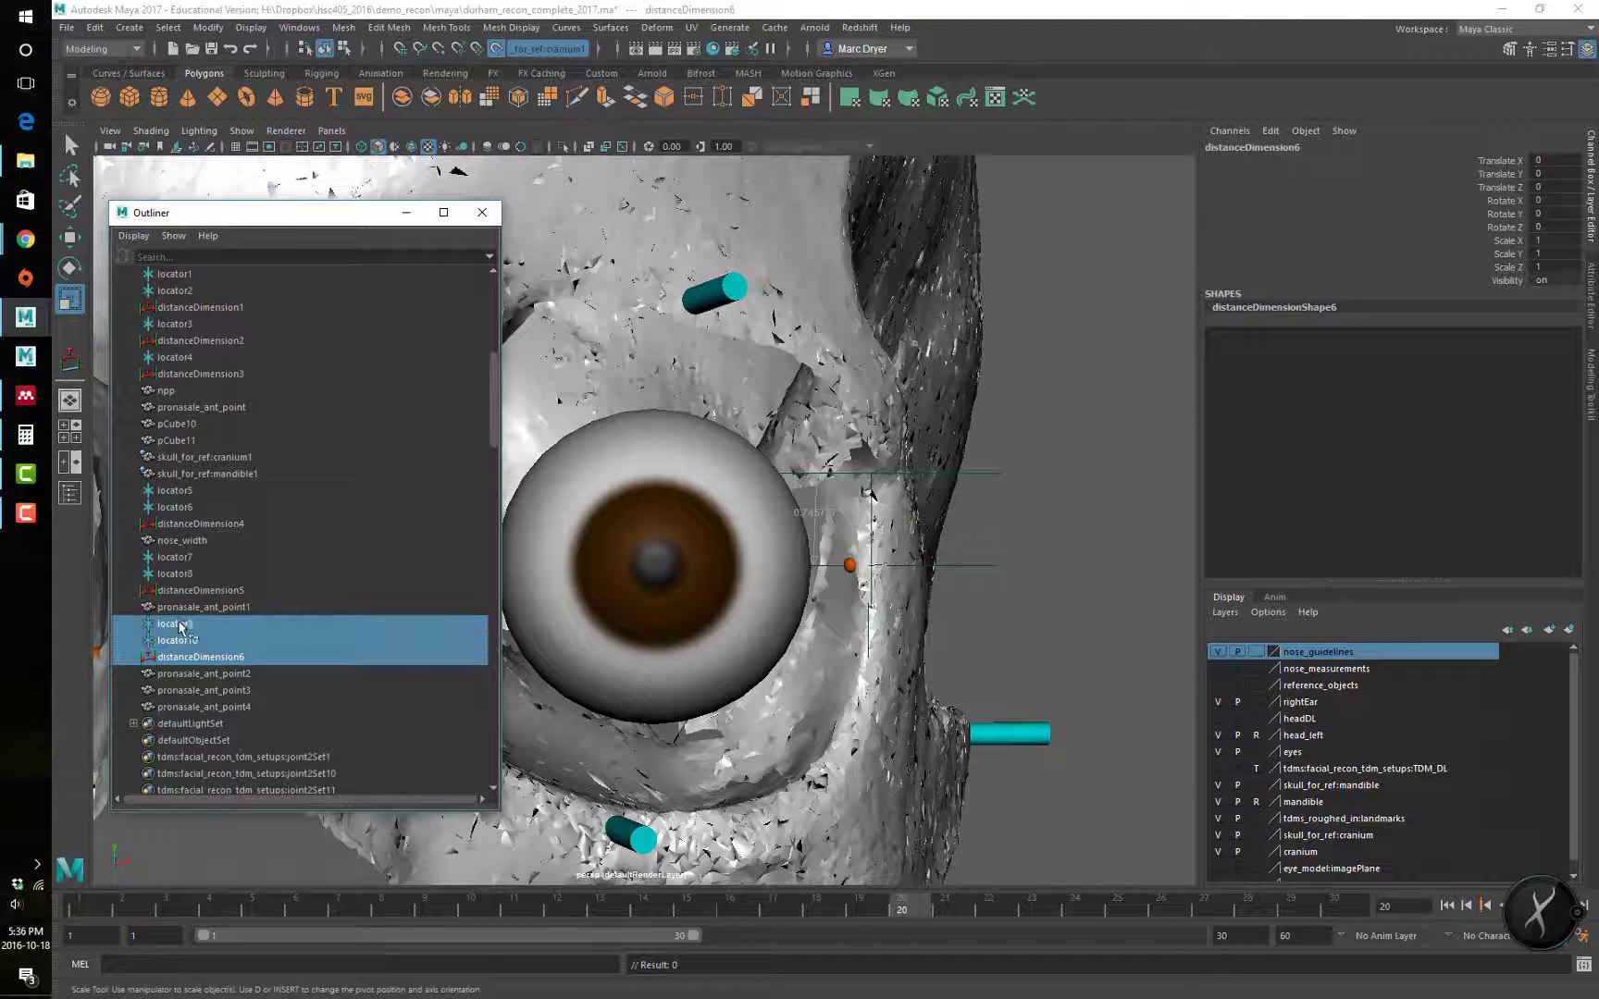
pyautogui.click(1569, 629)
pyautogui.doubleClick(1296, 653)
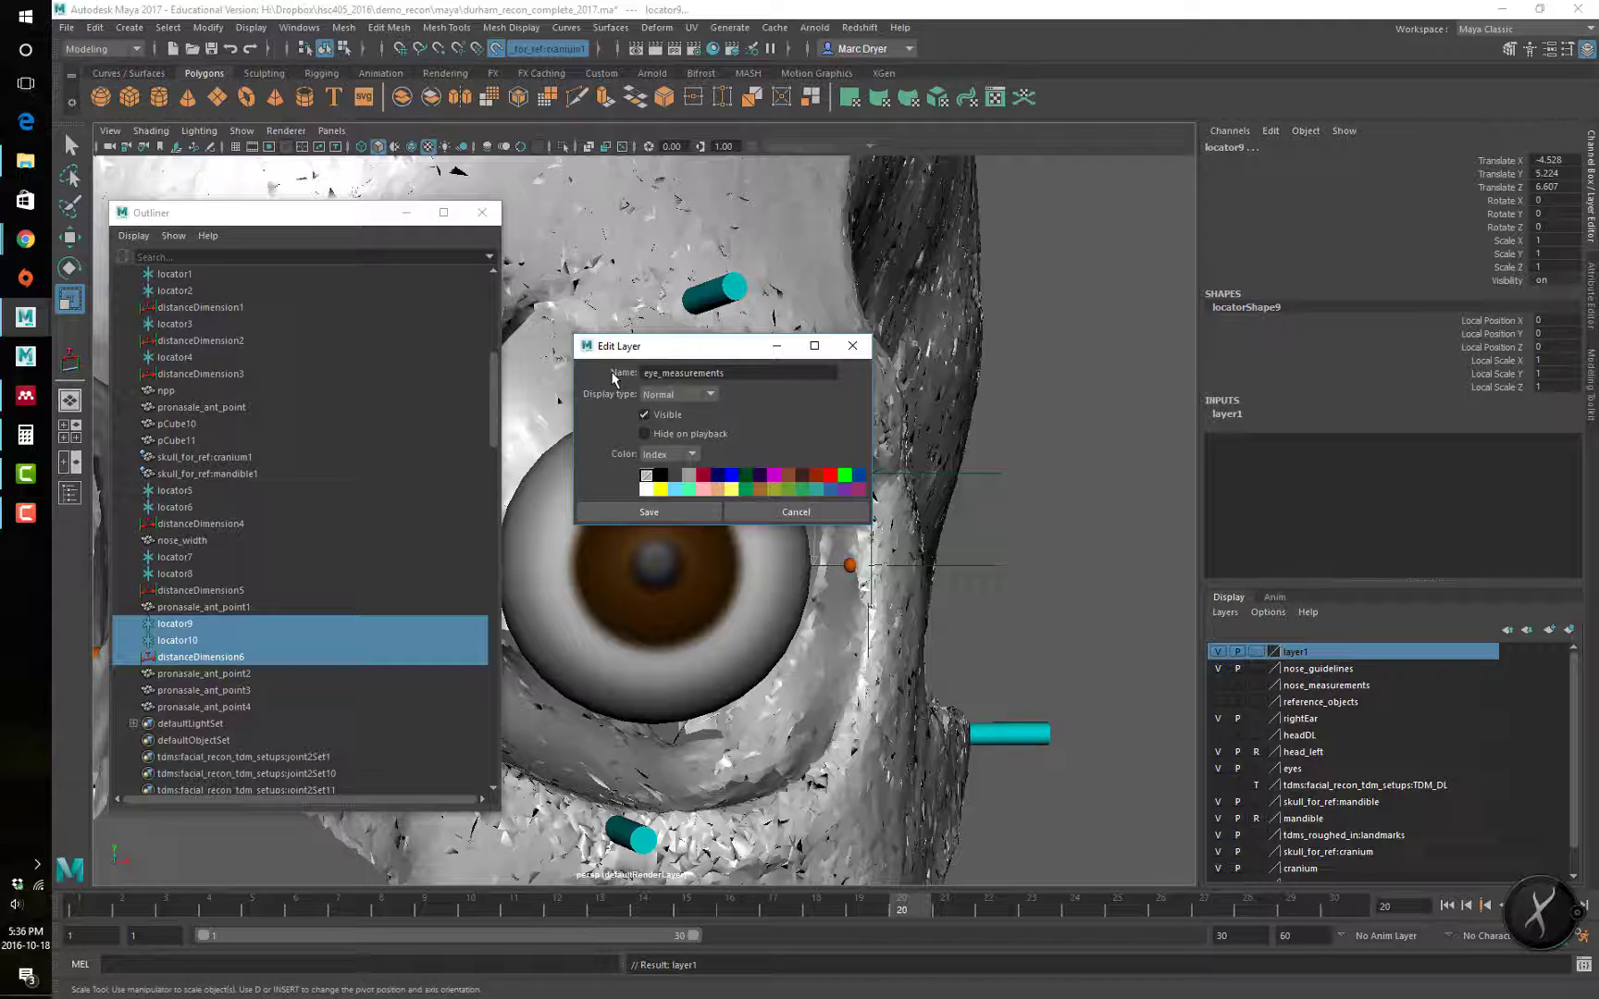
pyautogui.click(649, 511)
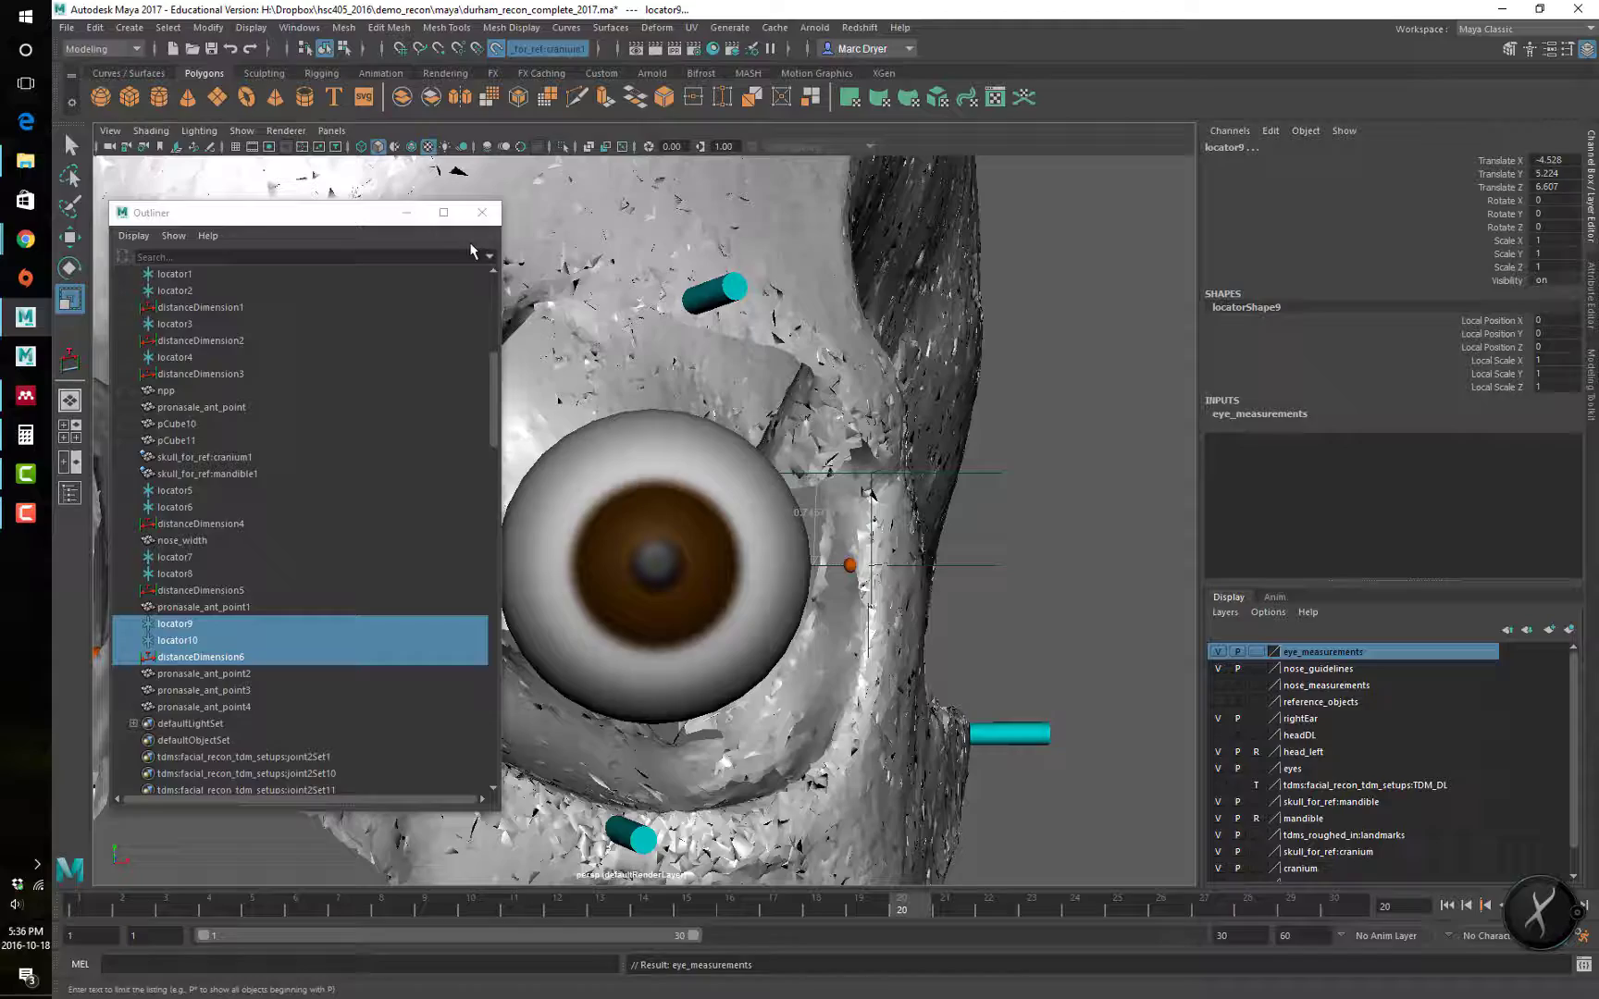
pyautogui.moveTo(339, 211); pyautogui.dragTo(1059, 814)
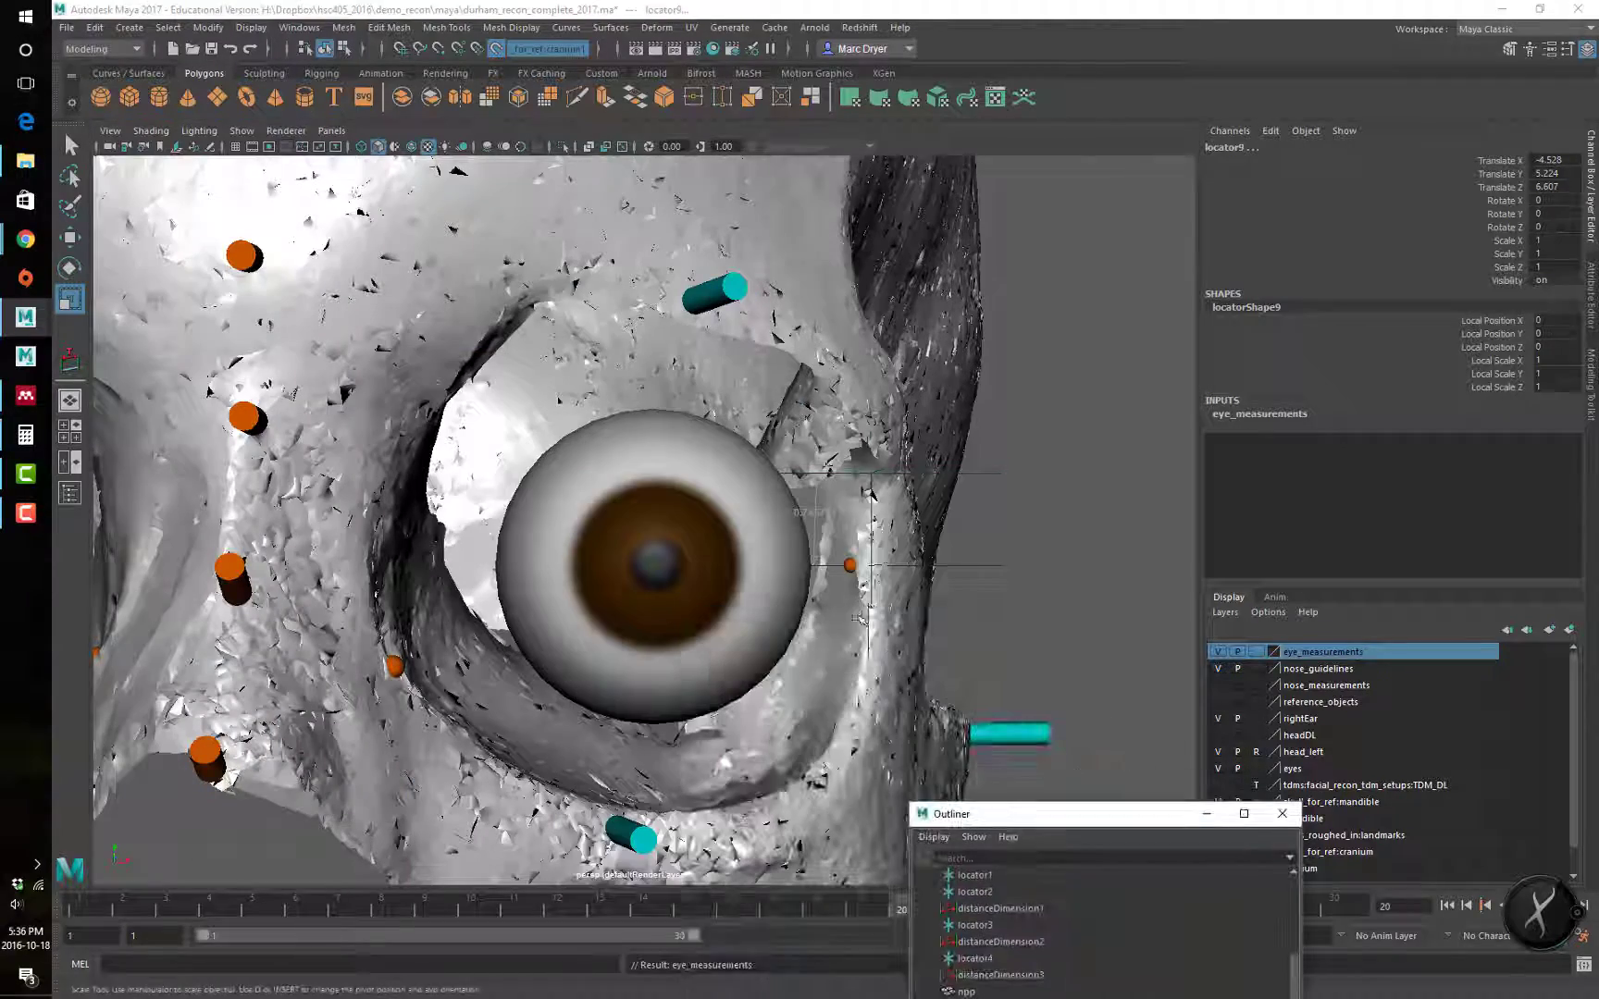
# Step: Select the outer and inner markers of both sockets and put them on a new display layer named eye_guidelines
pyautogui.click(850, 566)
pyautogui.keyDown('shift'); pyautogui.click(399, 665); pyautogui.keyUp('shift')
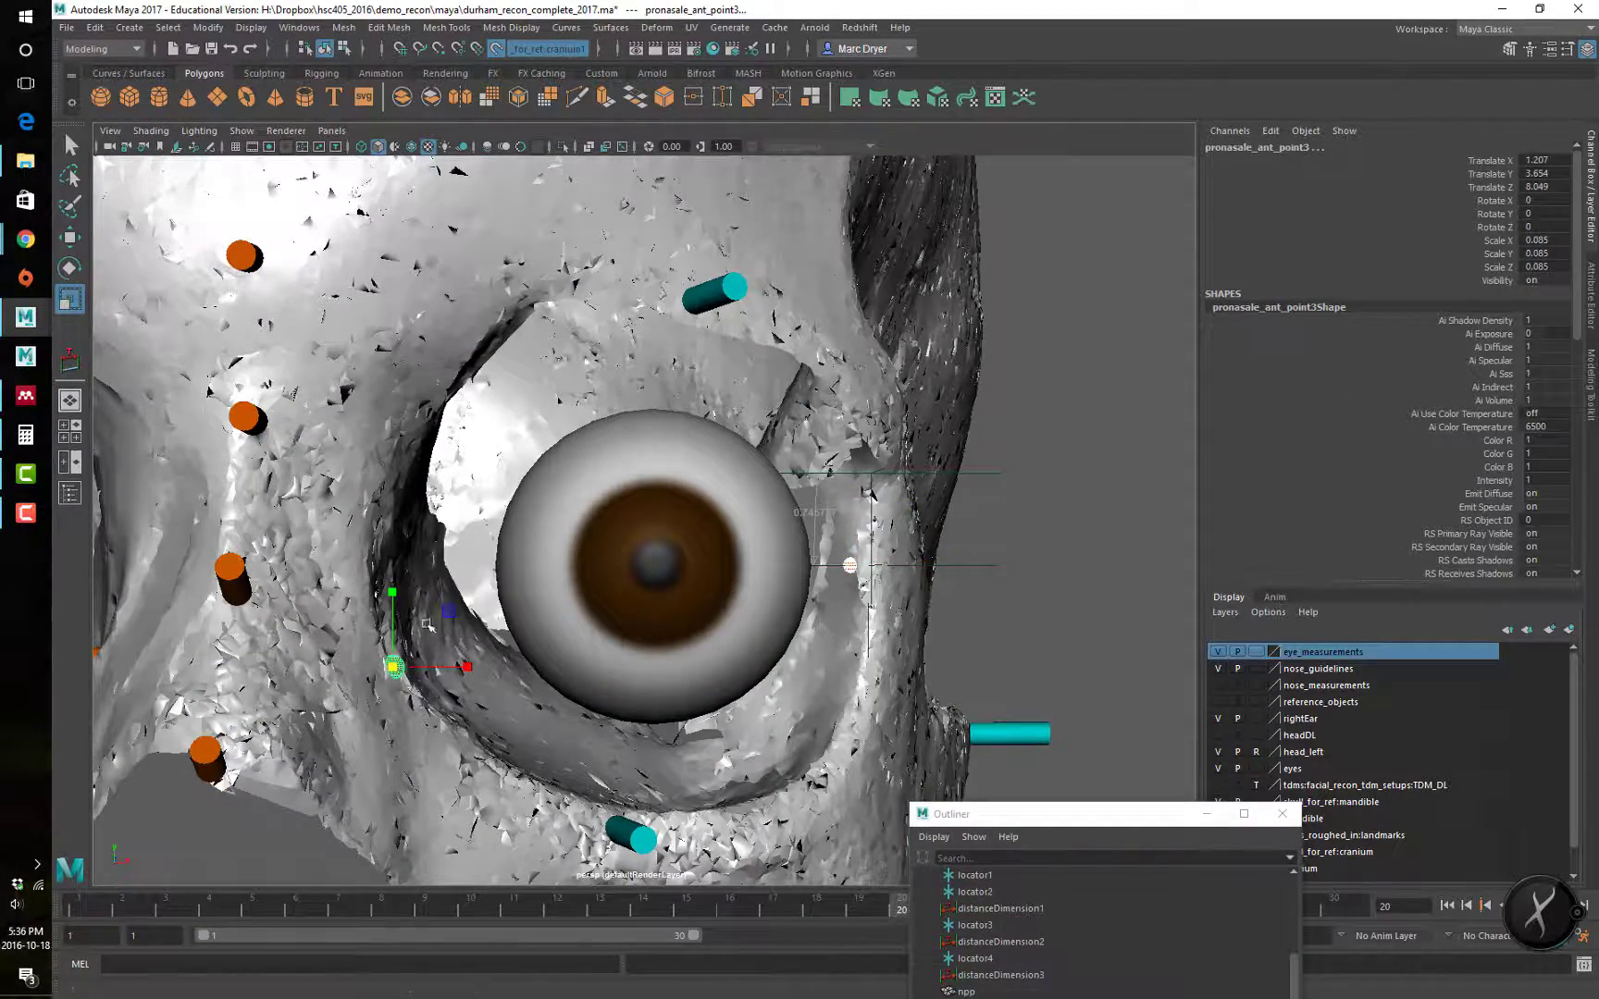
pyautogui.keyDown('alt'); pyautogui.moveTo(440, 663); pyautogui.dragTo(835, 617, button='middle'); pyautogui.keyUp('alt')
pyautogui.click(483, 614)
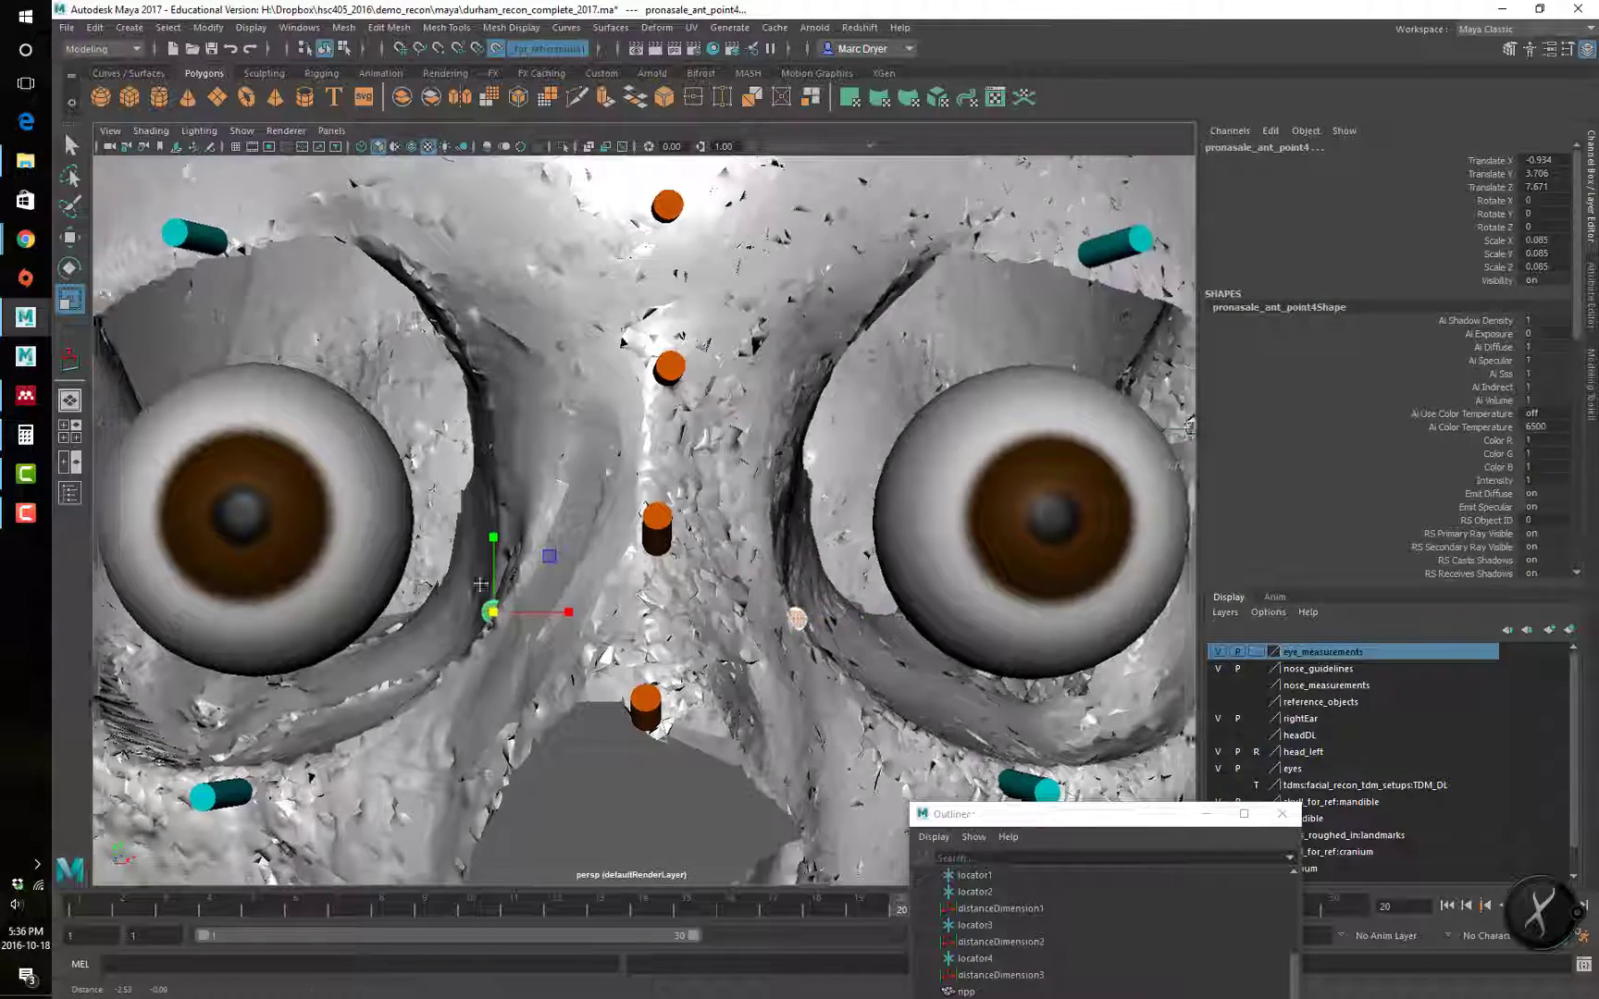
pyautogui.keyDown('alt'); pyautogui.moveTo(486, 606); pyautogui.dragTo(497, 553); pyautogui.keyUp('alt')
pyautogui.click(398, 508)
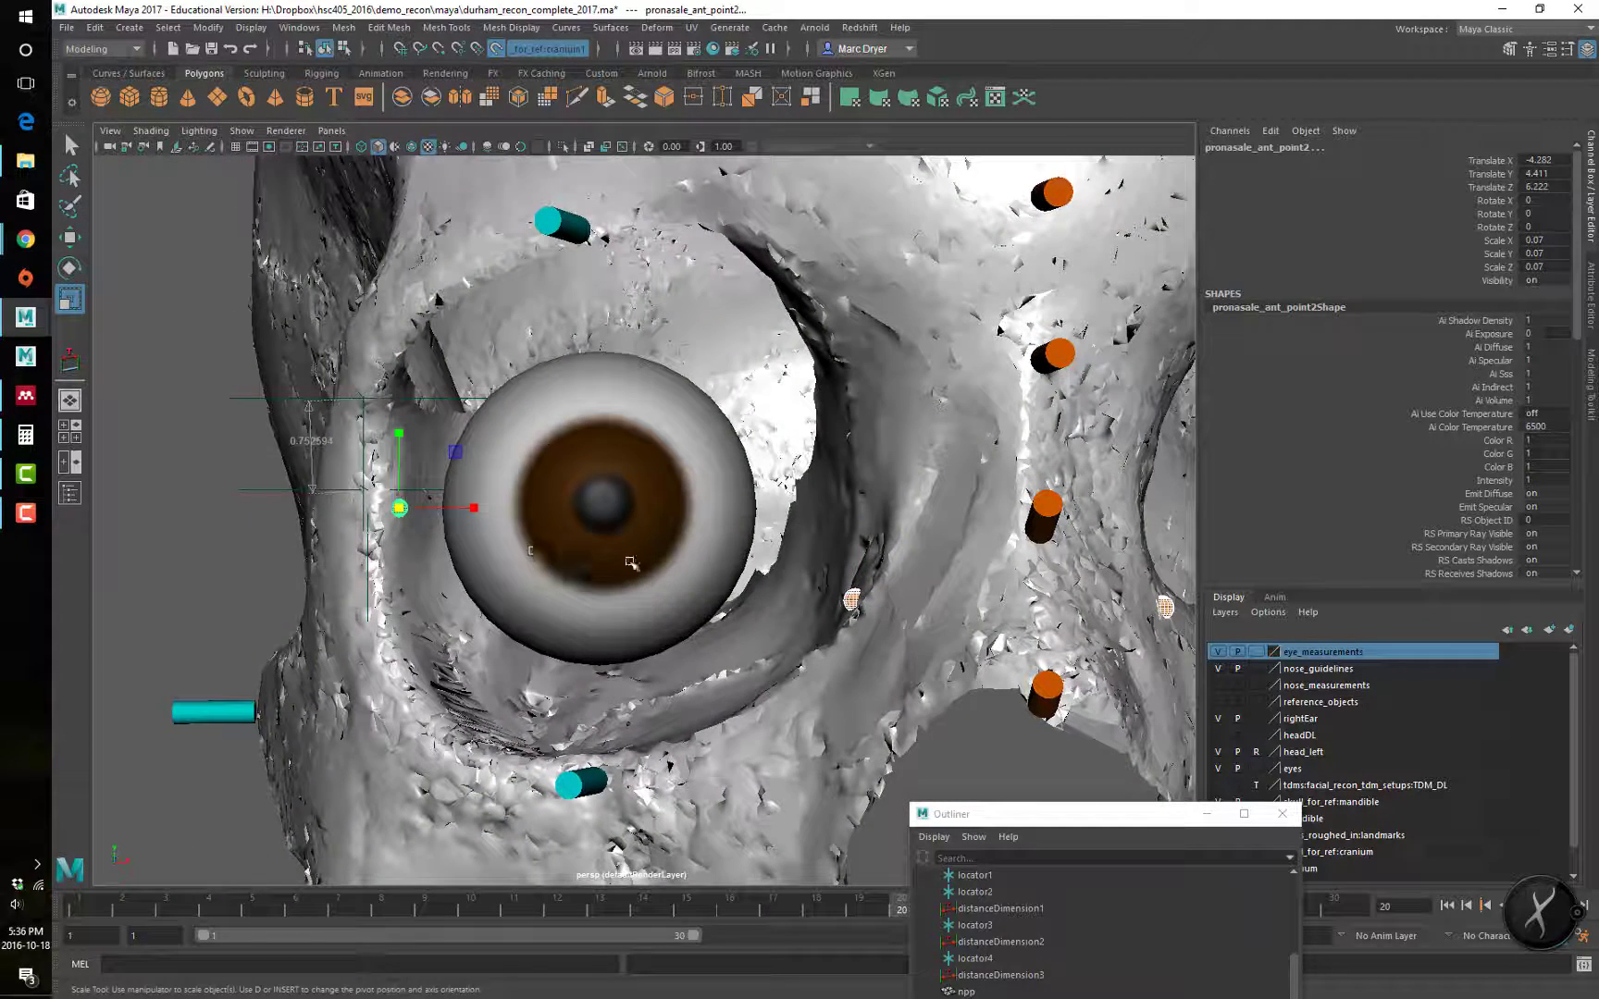
pyautogui.click(1568, 629)
pyautogui.doubleClick(1306, 653)
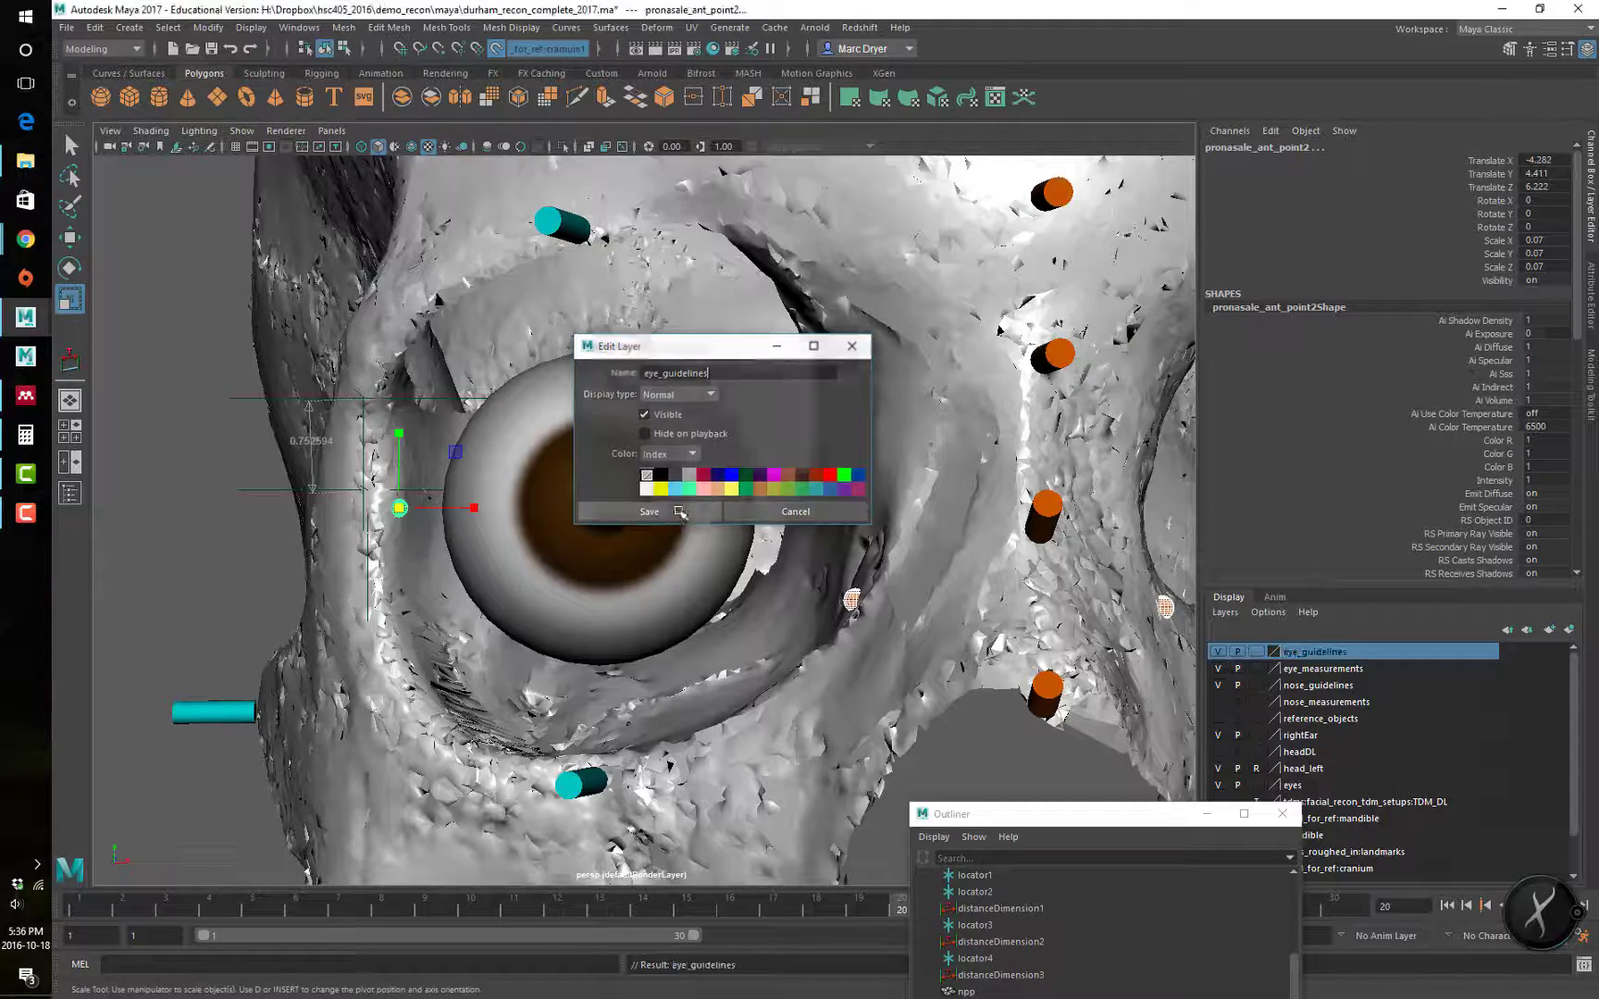
pyautogui.click(648, 511)
# Step: Reposition the right socket's nasal-side marker on the inner orbital rim, at about X -0.85, Y 3.78, Z 7.96
pyautogui.scroll(-6, 725, 508)
pyautogui.keyDown('alt'); pyautogui.moveTo(724, 508); pyautogui.dragTo(979, 552); pyautogui.keyUp('alt')
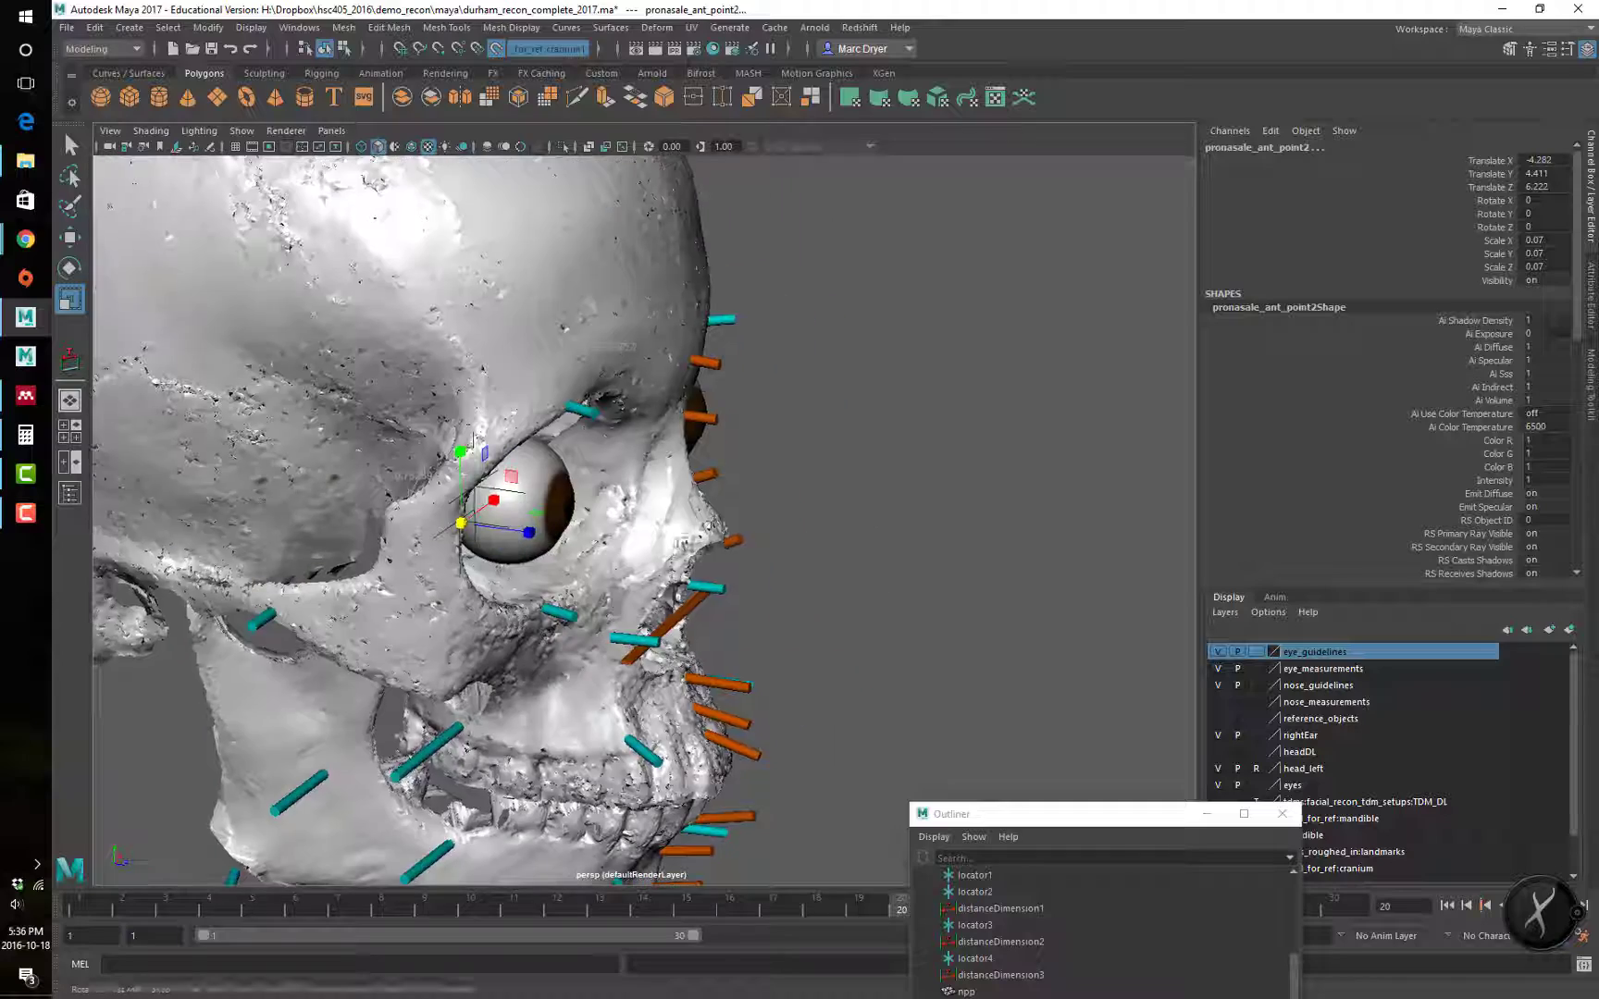
pyautogui.scroll(6, 981, 553)
pyautogui.click(568, 503)
pyautogui.keyDown('alt'); pyautogui.moveTo(592, 513); pyautogui.dragTo(662, 546); pyautogui.keyUp('alt')
pyautogui.press('w')
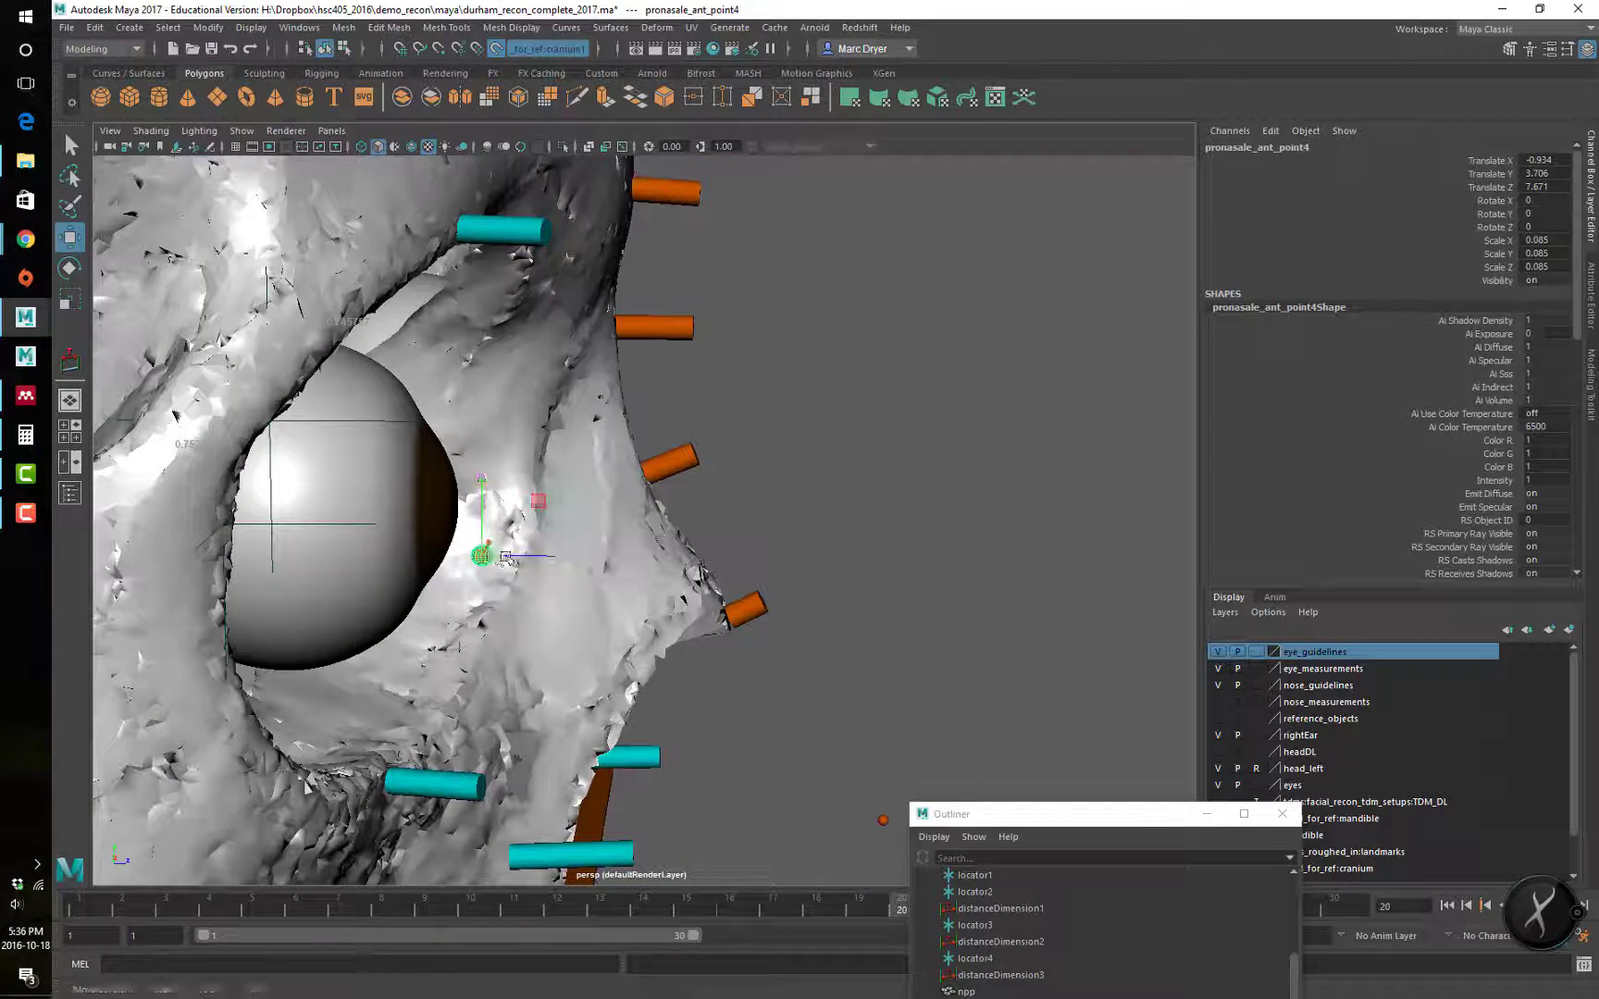
pyautogui.moveTo(498, 559); pyautogui.dragTo(435, 566)
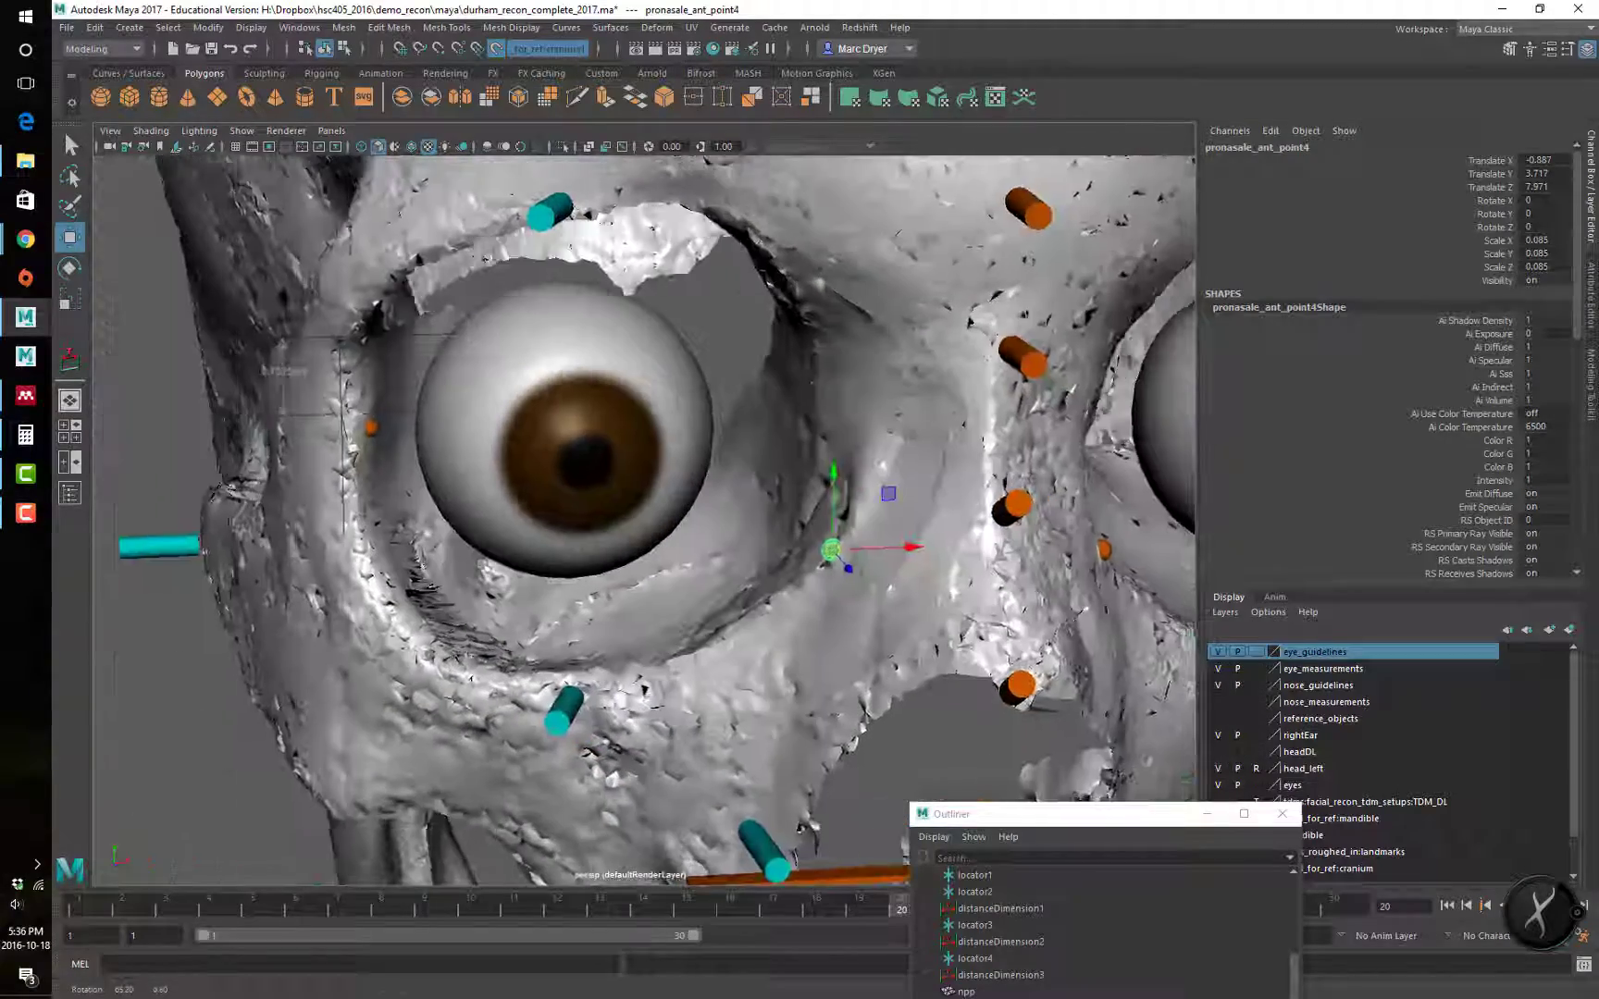
pyautogui.moveTo(824, 548); pyautogui.dragTo(472, 555)
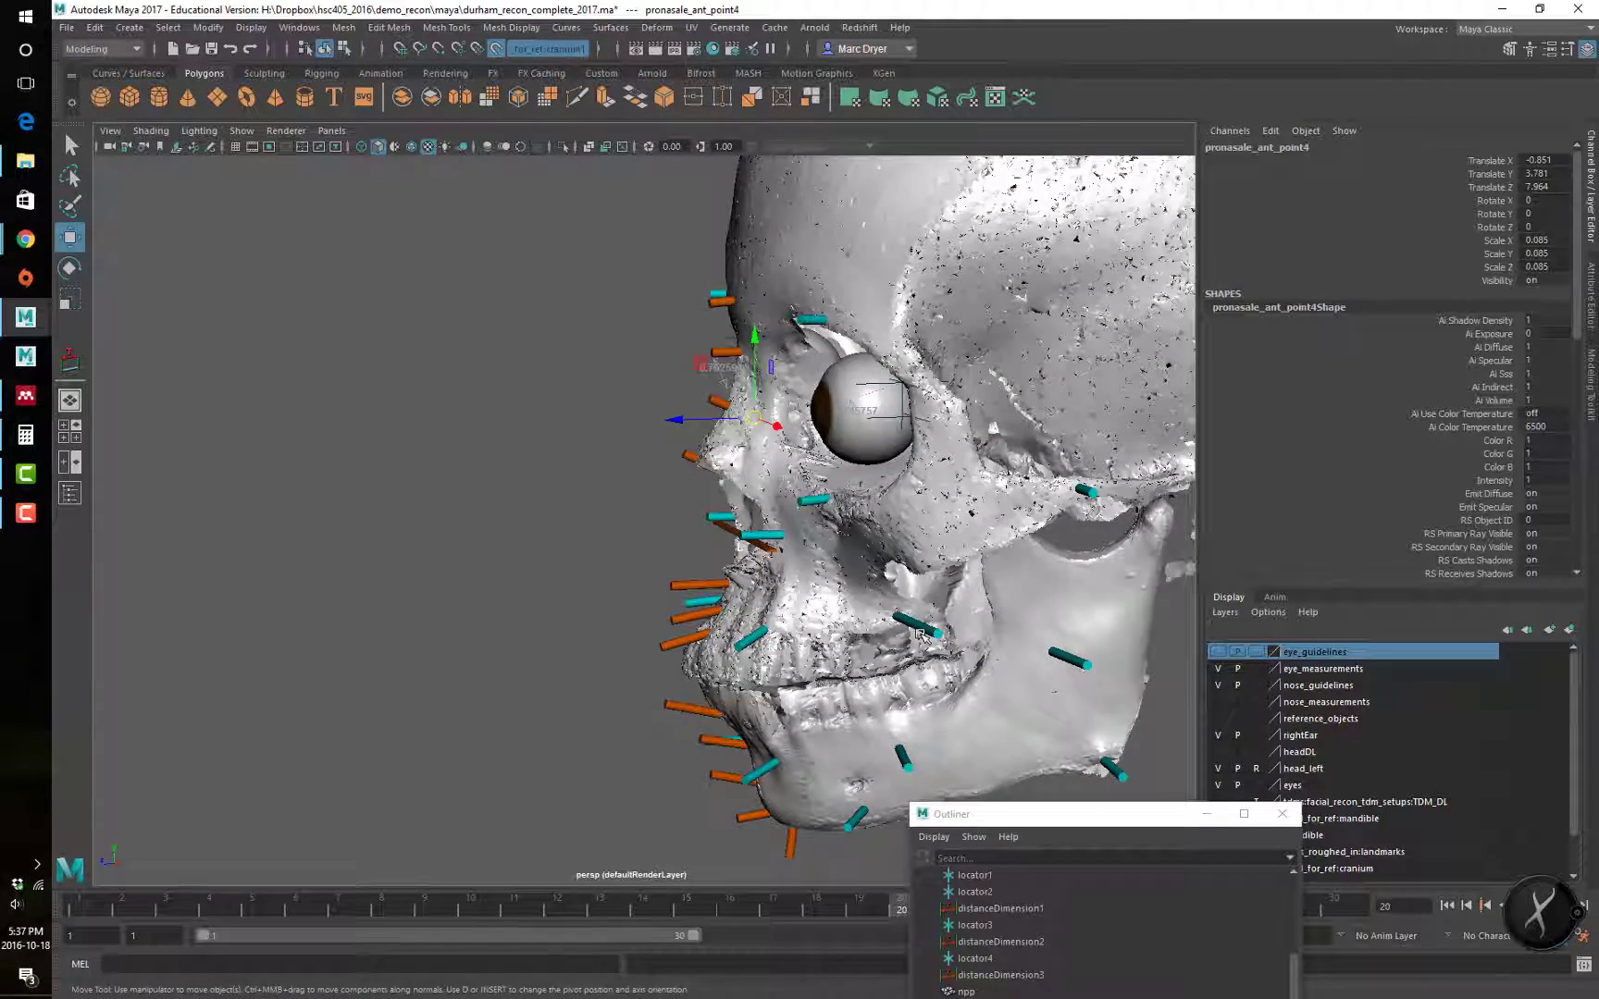
# Step: Hide the eye_measurements layer to see which measuring objects it does not cover
pyautogui.keyDown('alt'); pyautogui.moveTo(918, 631); pyautogui.dragTo(1092, 622); pyautogui.keyUp('alt')
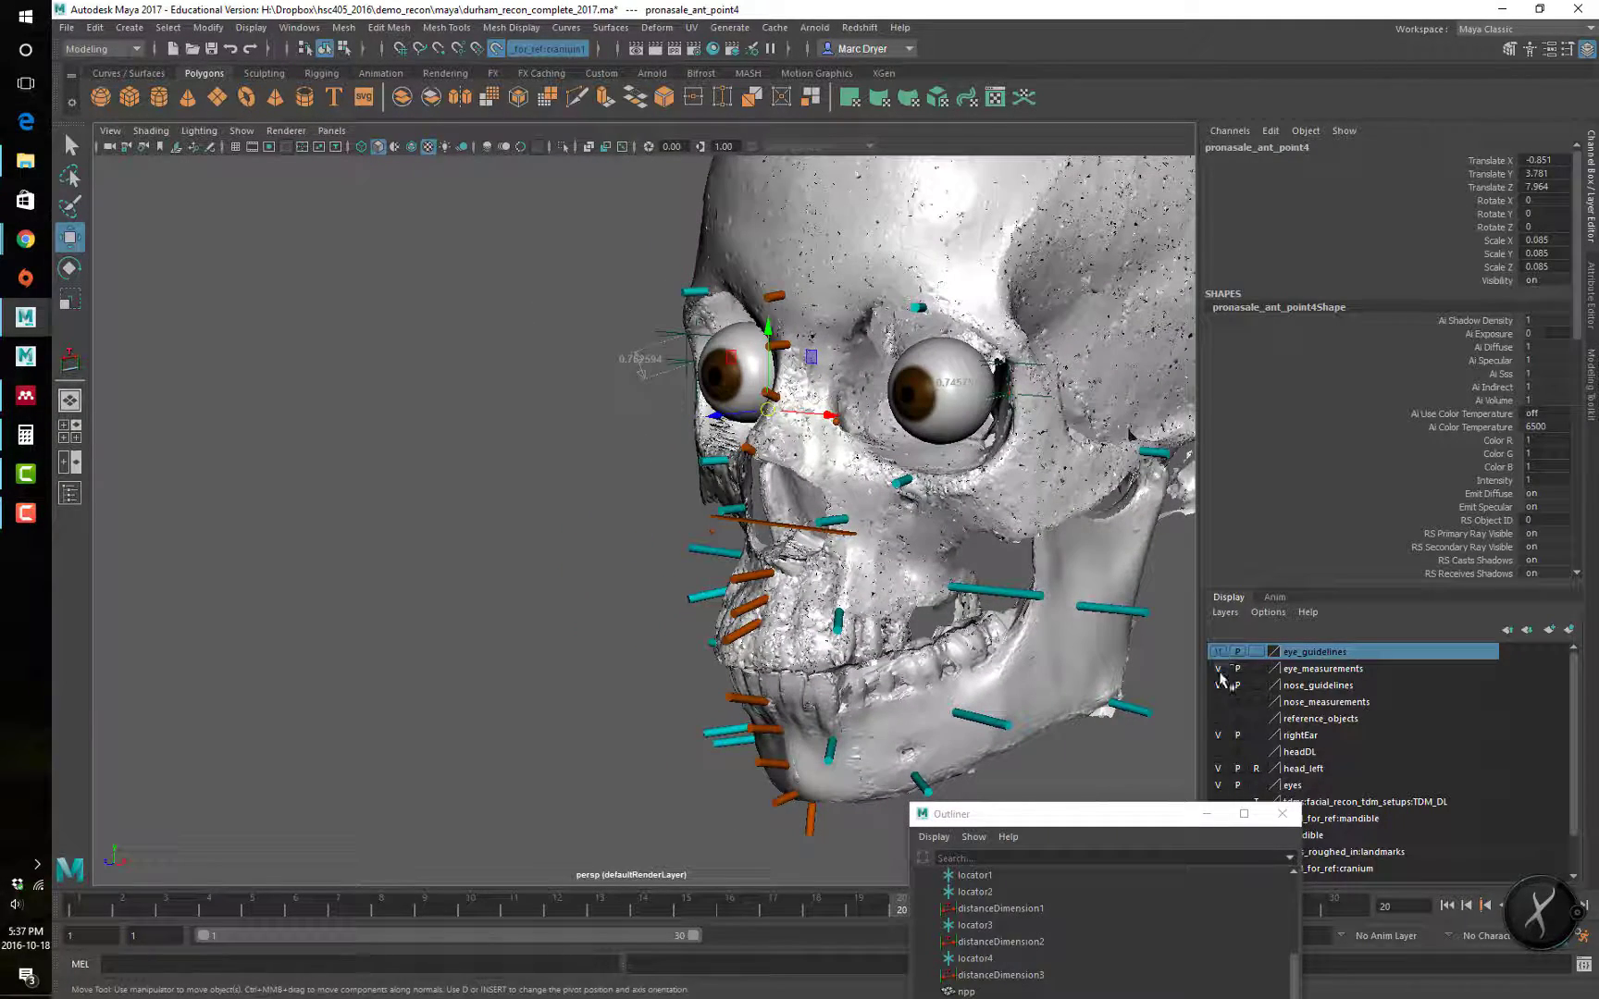
pyautogui.click(1217, 669)
pyautogui.keyDown('alt'); pyautogui.moveTo(903, 629); pyautogui.dragTo(958, 621); pyautogui.keyUp('alt')
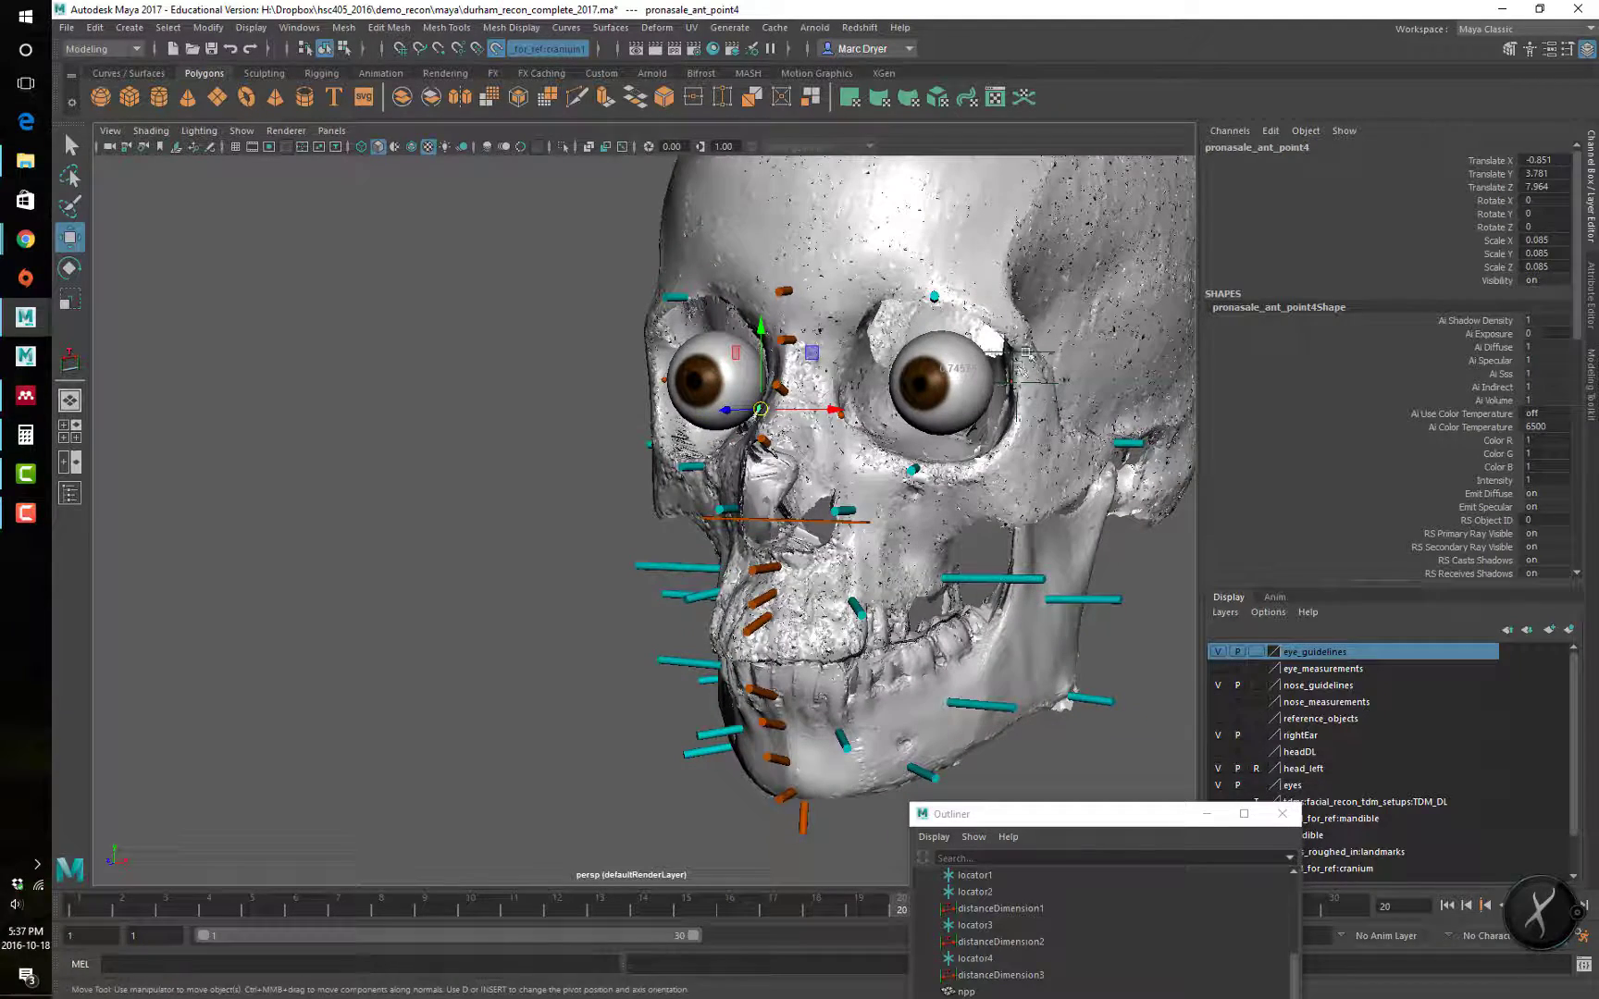
# Step: Add locator9, locator10 and distanceDimension6 to the eye_measurements layer again
pyautogui.click(1020, 359)
pyautogui.moveTo(1156, 826); pyautogui.dragTo(470, 155)
pyautogui.click(1319, 668)
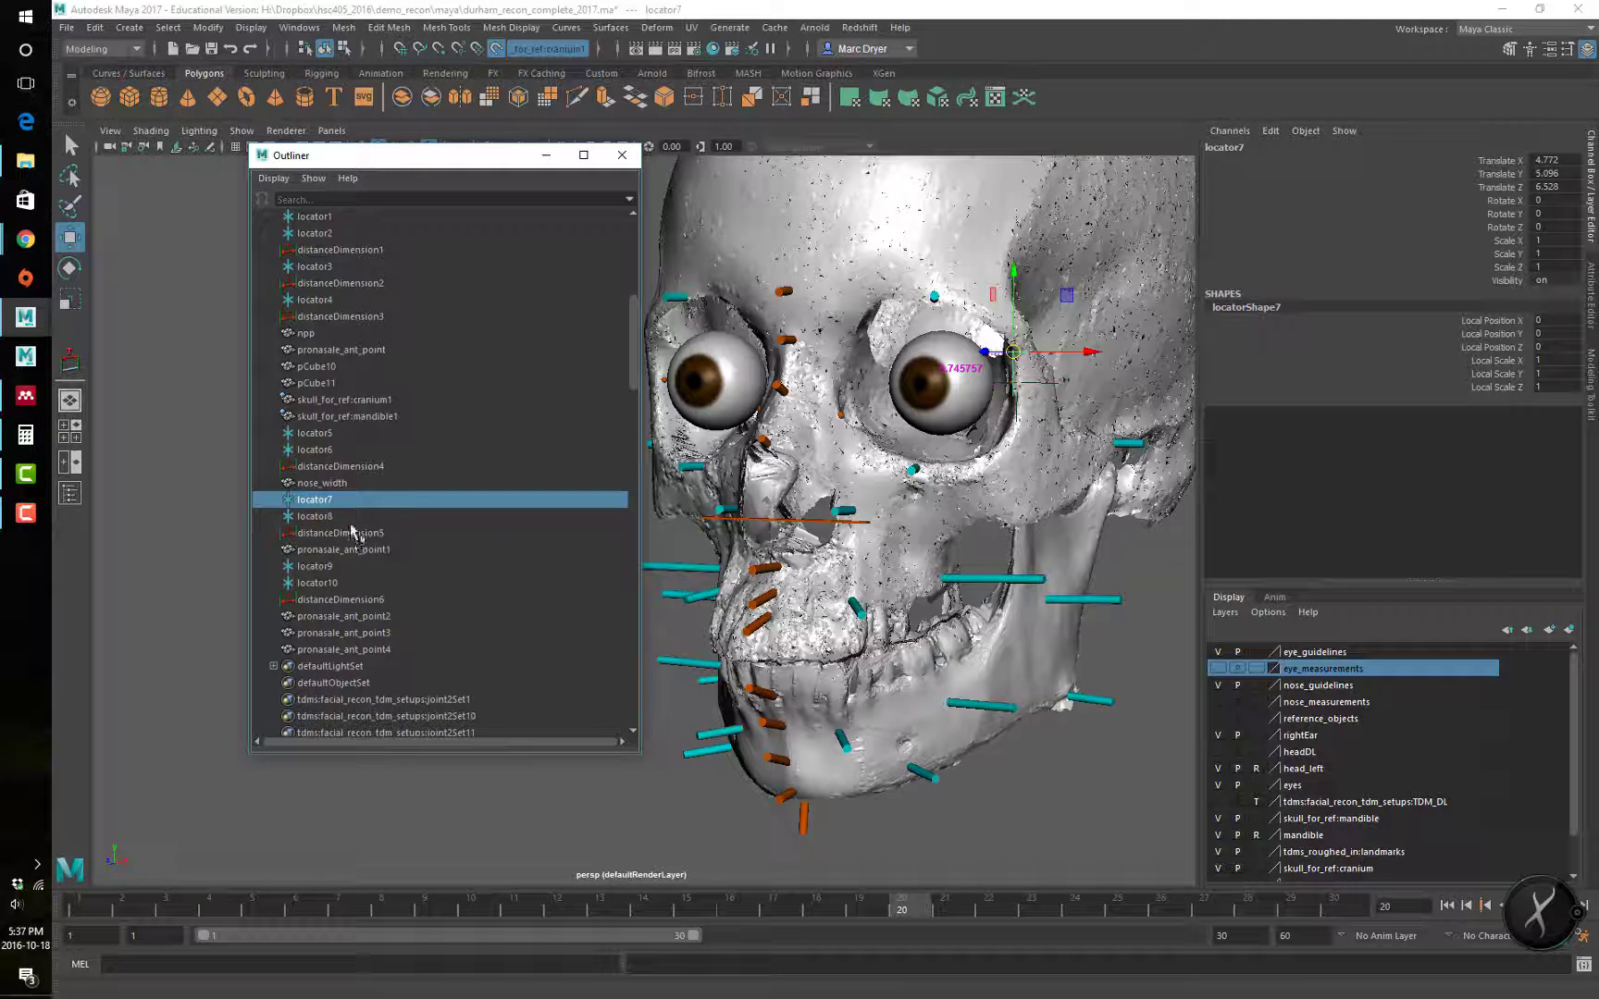
pyautogui.click(320, 601)
pyautogui.keyDown('shift'); pyautogui.click(315, 566); pyautogui.keyUp('shift')
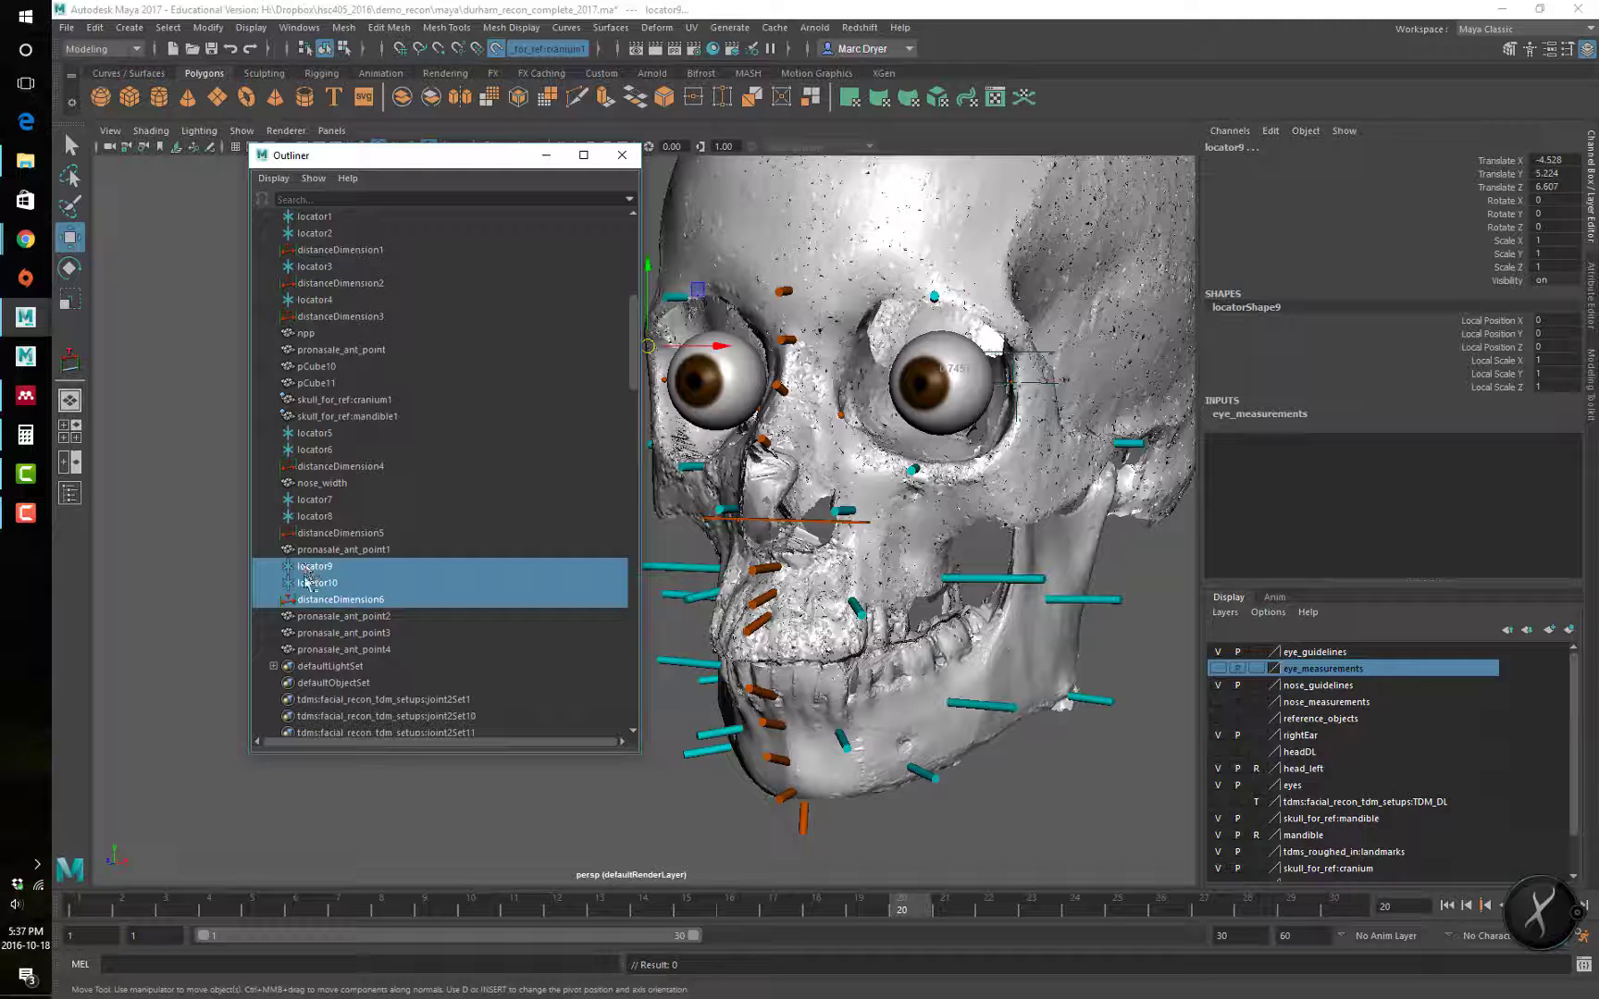
pyautogui.rightClick(1351, 673)
pyautogui.click(1384, 701)
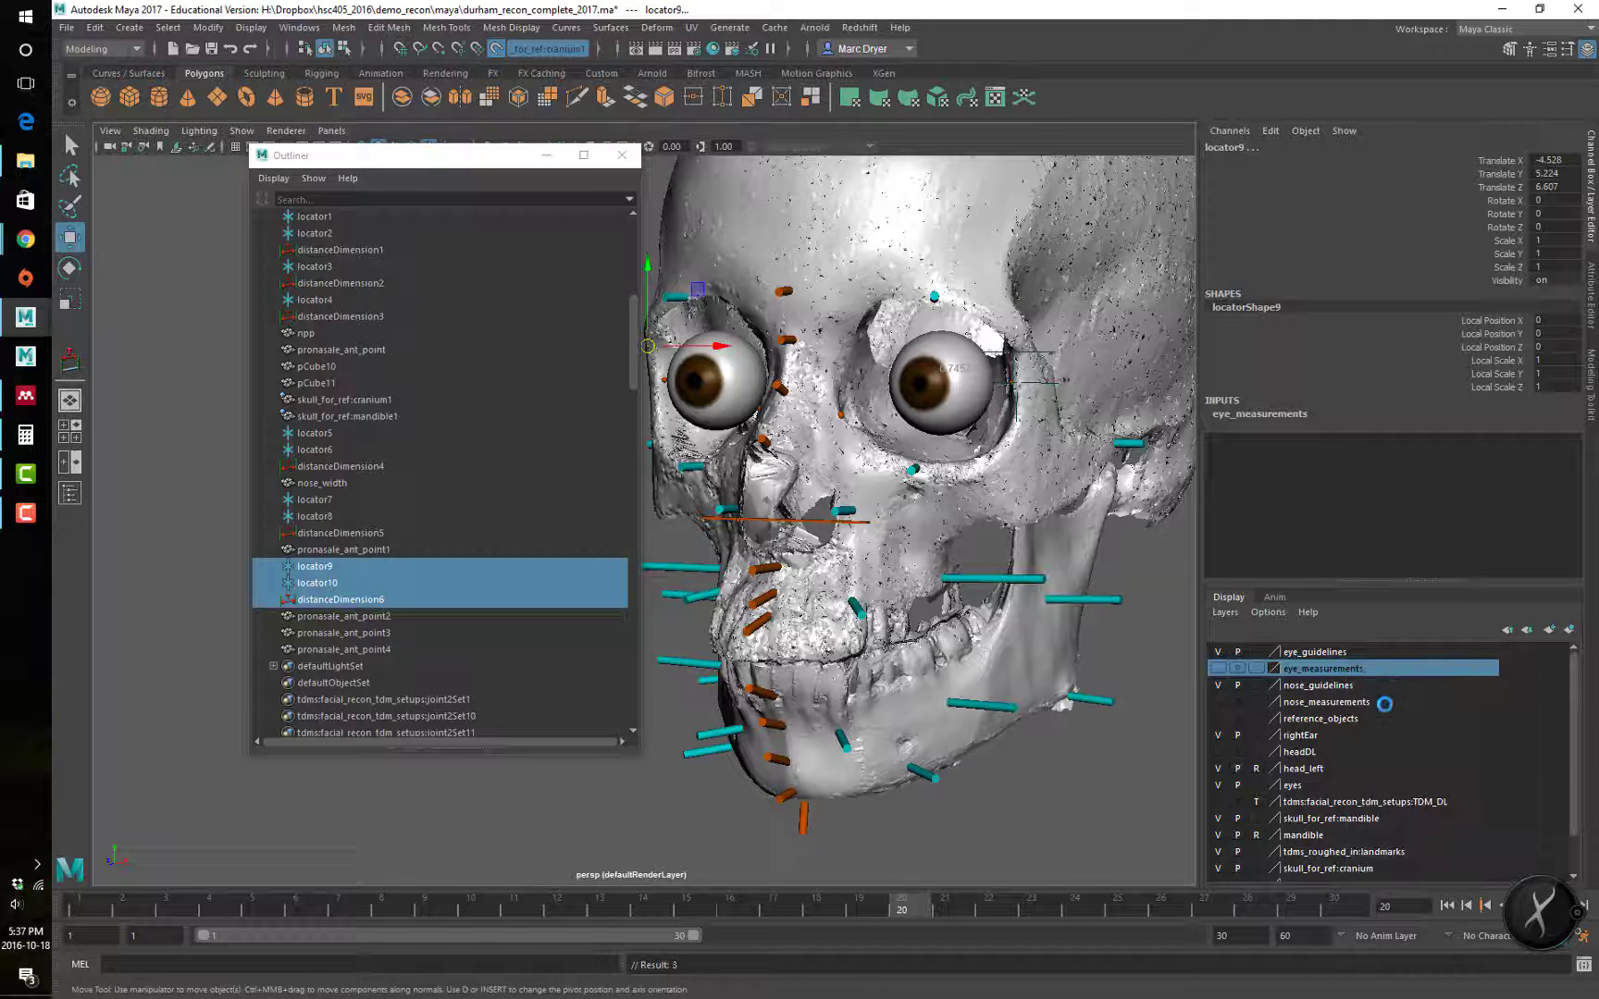
pyautogui.click(1220, 669)
# Step: Add the left socket's measuring objects, locator7, locator8 and distanceDimension5, to the eye_measurements layer
pyautogui.click(323, 533)
pyautogui.keyDown('shift'); pyautogui.click(331, 502); pyautogui.keyUp('shift')
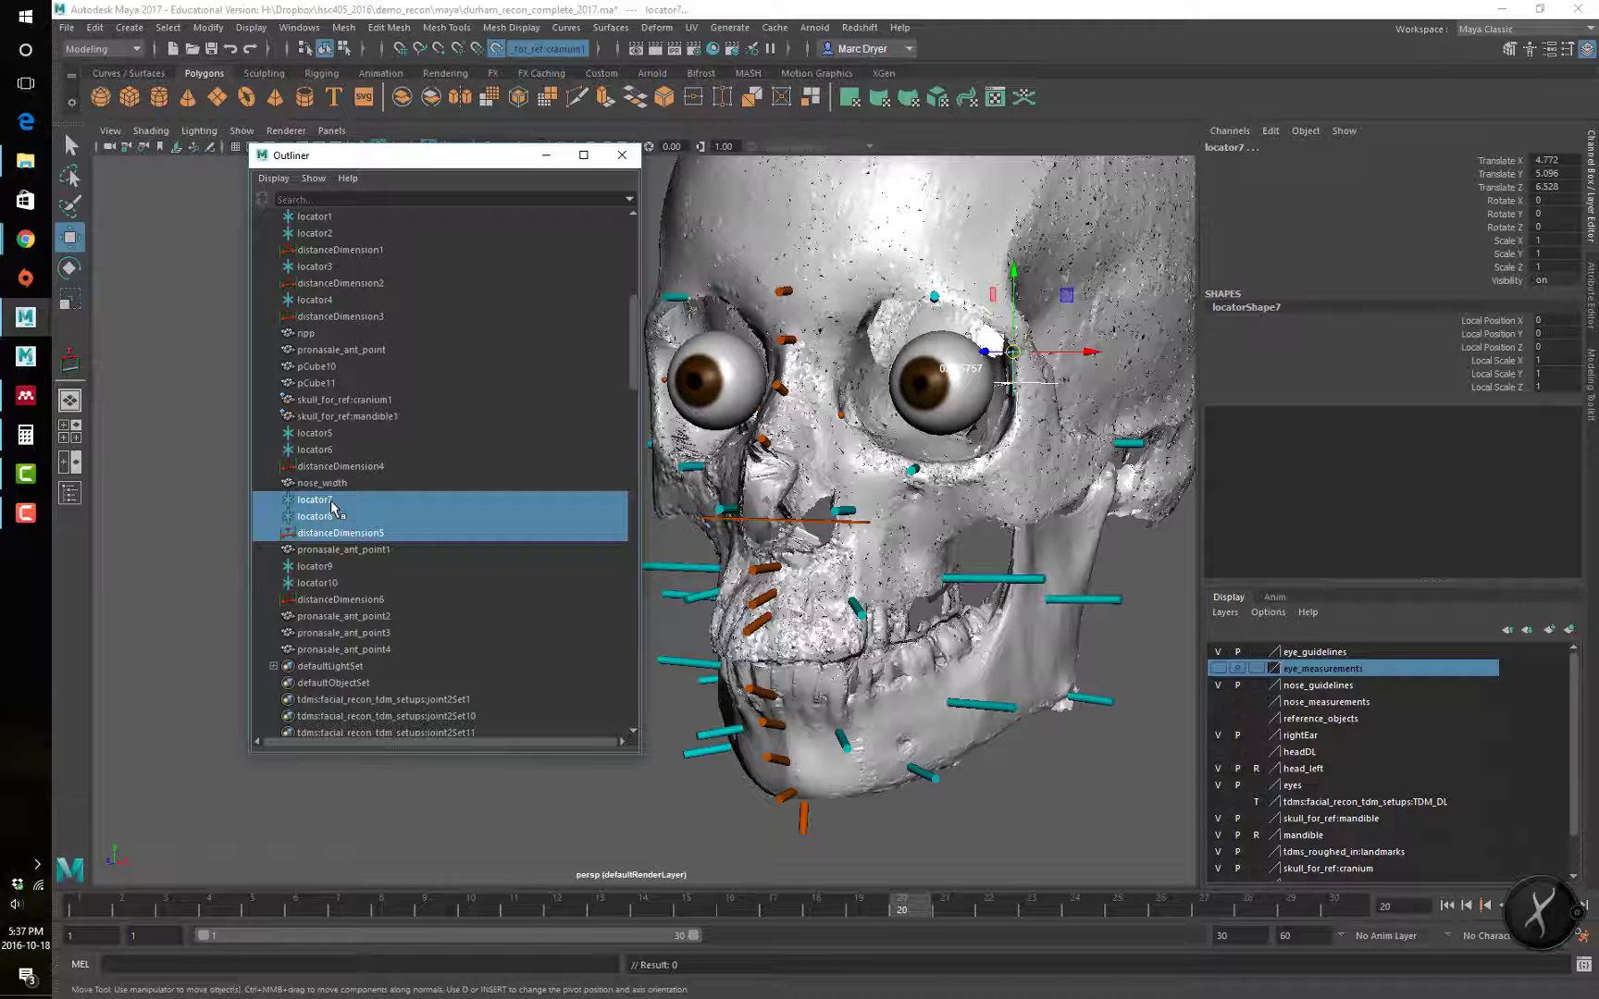
pyautogui.rightClick(1310, 672)
pyautogui.click(1343, 709)
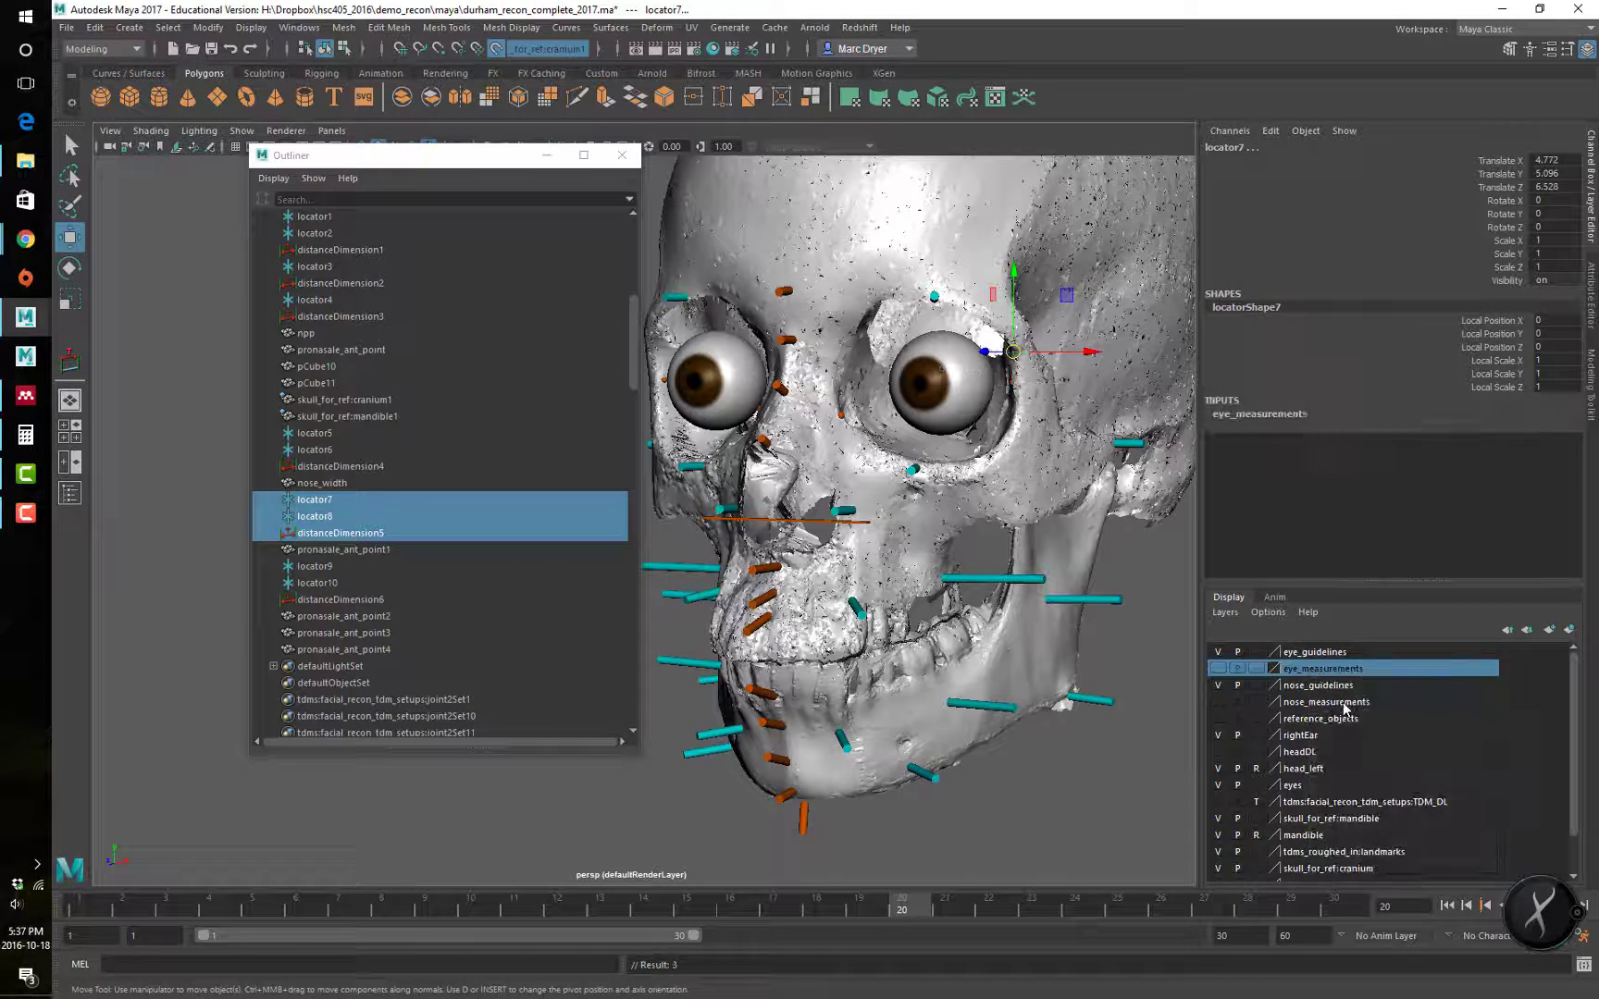
# Step: Toggle the eye_measurements layer's visibility to check its contents, leave it hidden, and move the Outliner off the skull
pyautogui.click(1222, 671)
pyautogui.click(1222, 671)
pyautogui.click(1222, 671)
pyautogui.click(1222, 671)
pyautogui.keyDown('alt'); pyautogui.moveTo(762, 637); pyautogui.dragTo(826, 607); pyautogui.keyUp('alt')
pyautogui.keyDown('alt'); pyautogui.moveTo(826, 564); pyautogui.dragTo(950, 620, button='middle'); pyautogui.keyUp('alt')
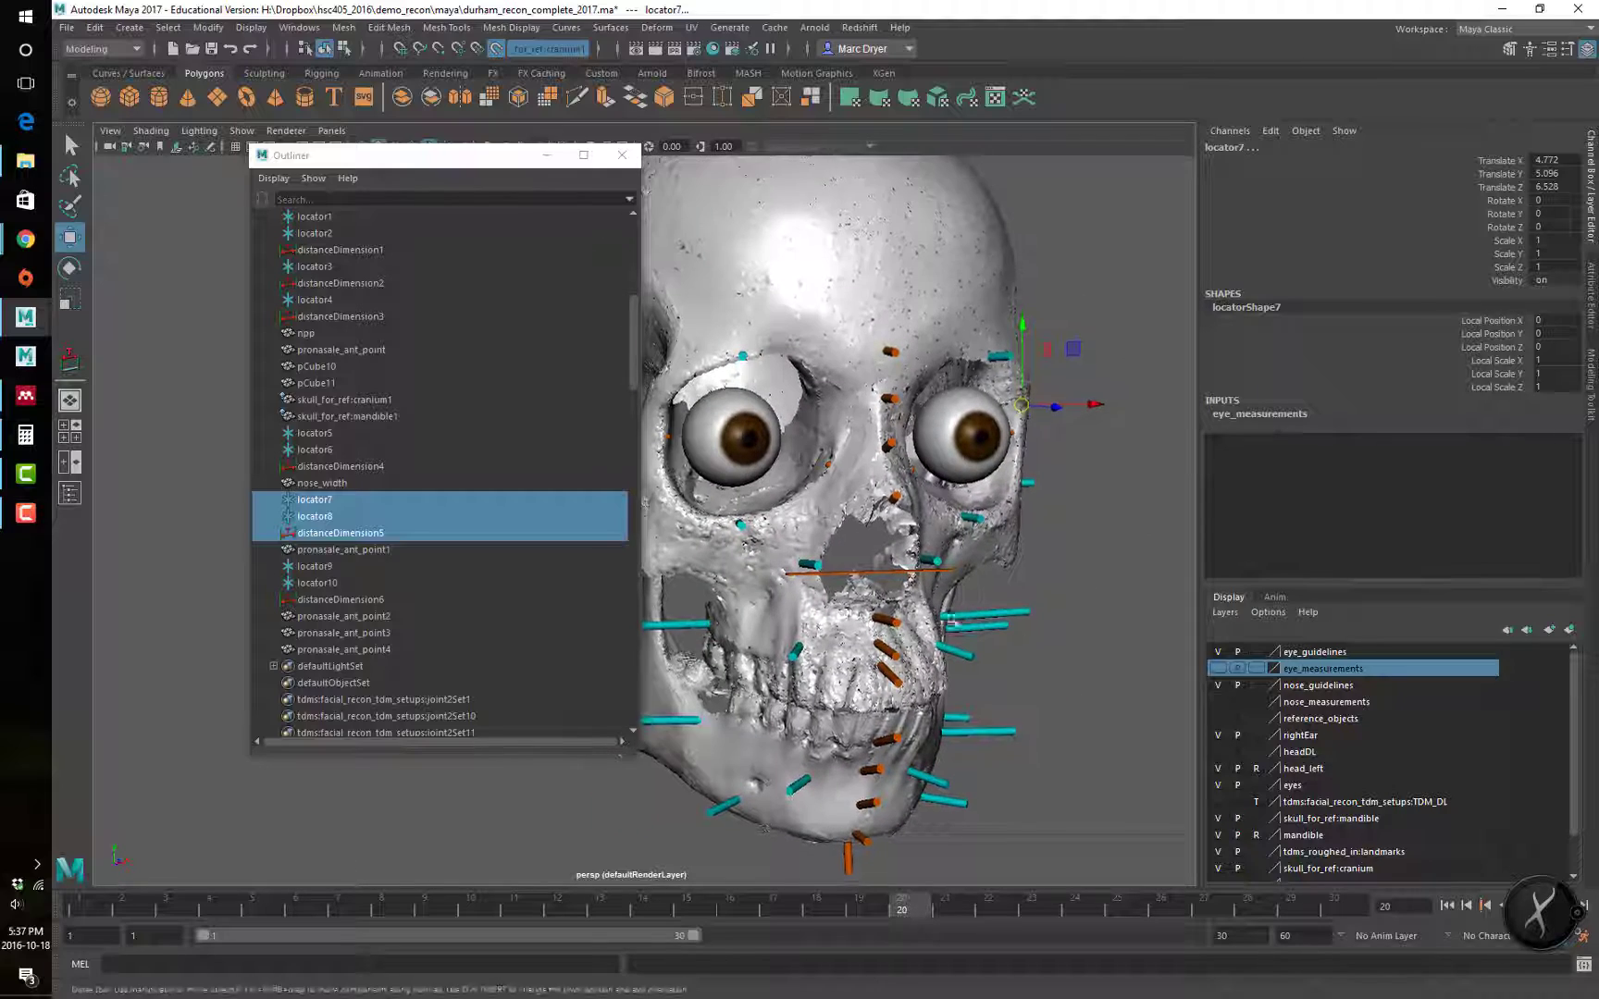
pyautogui.moveTo(517, 155); pyautogui.dragTo(317, 260)
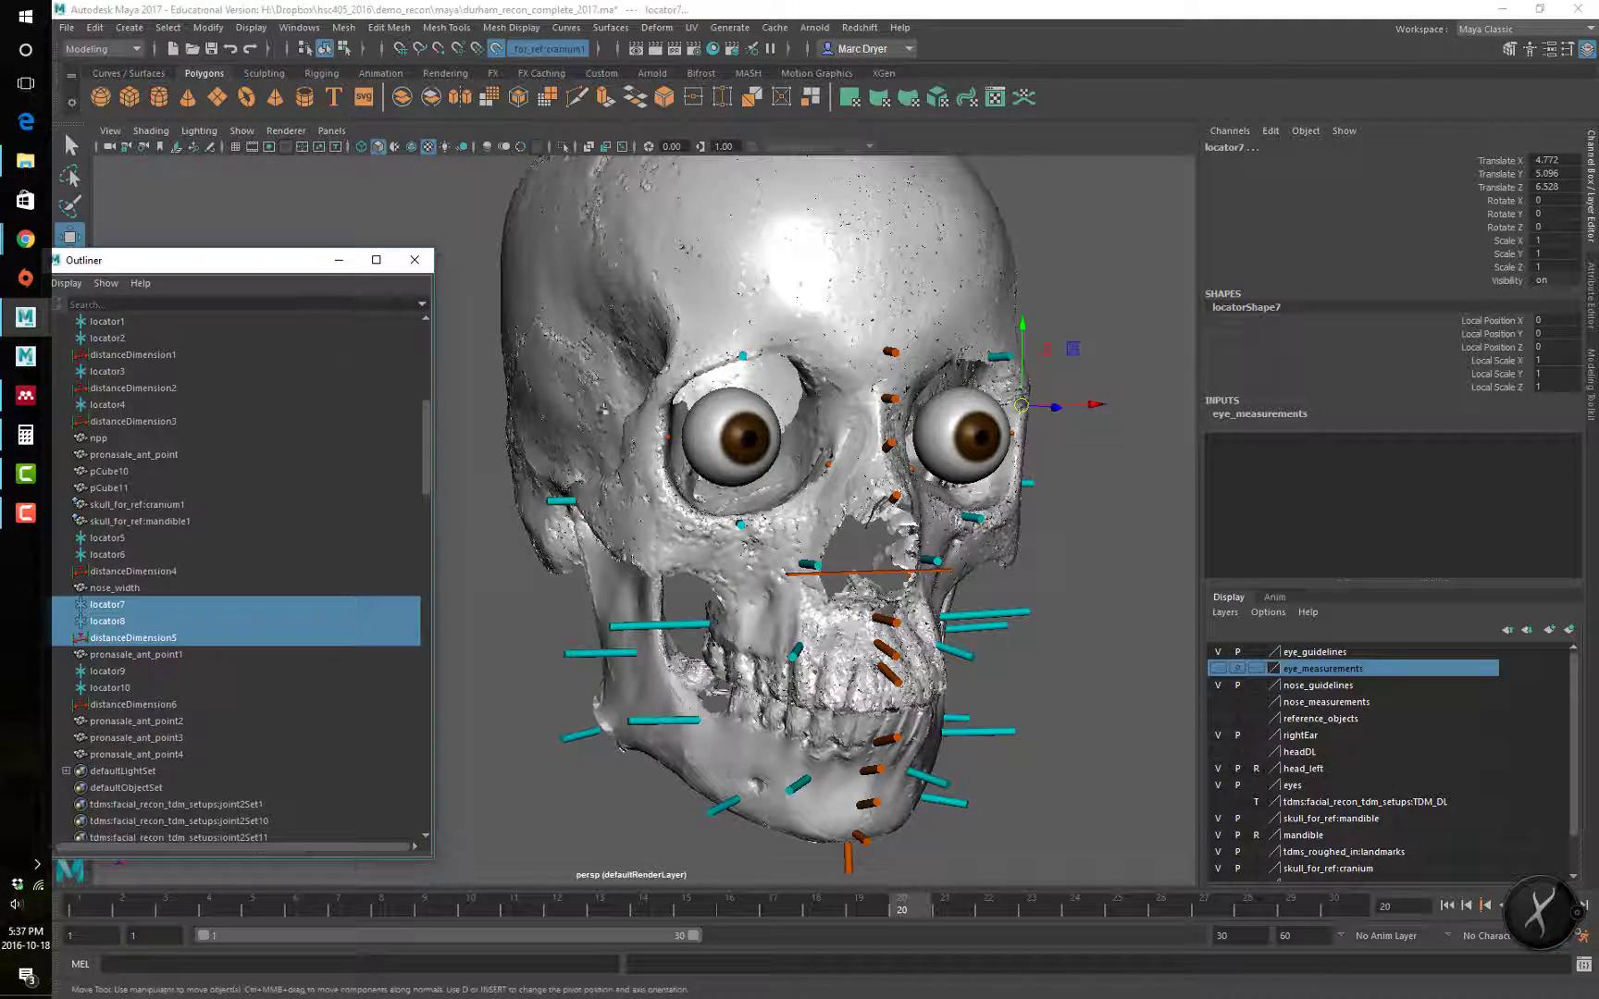